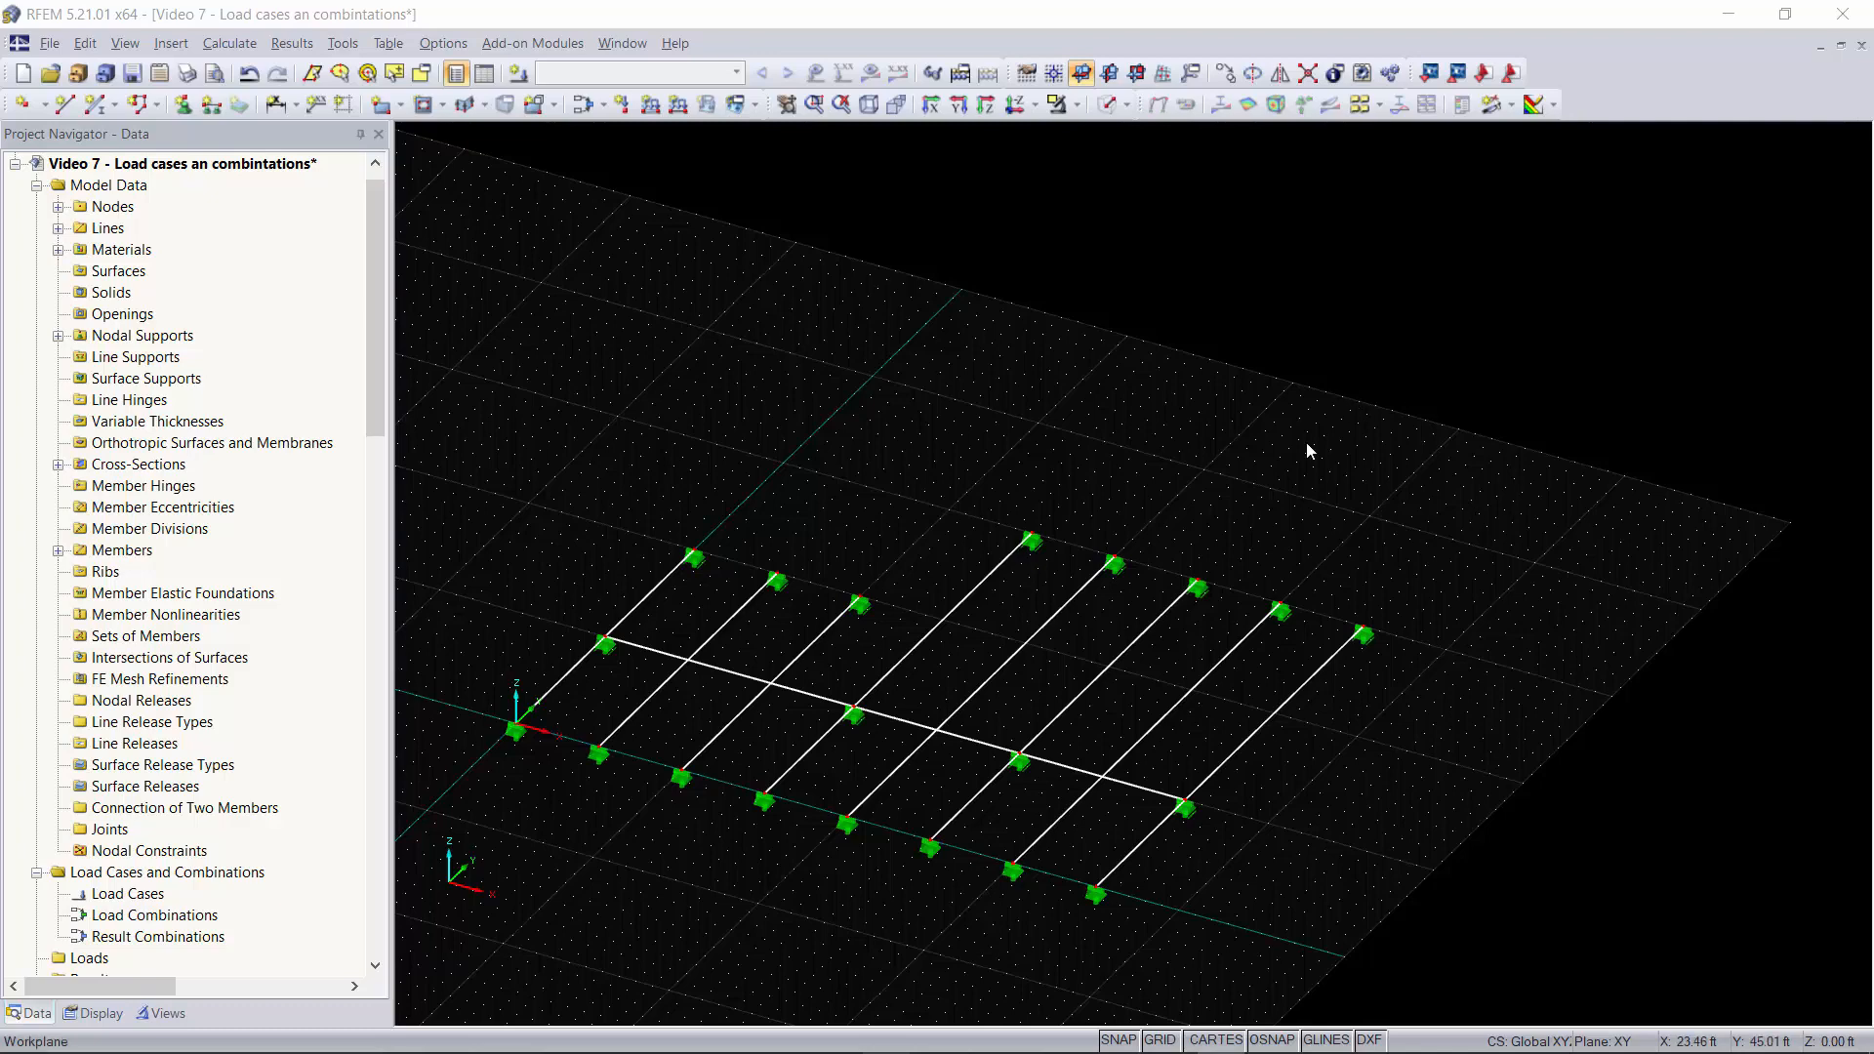
middle_click_drag(1212, 799, 1354, 580)
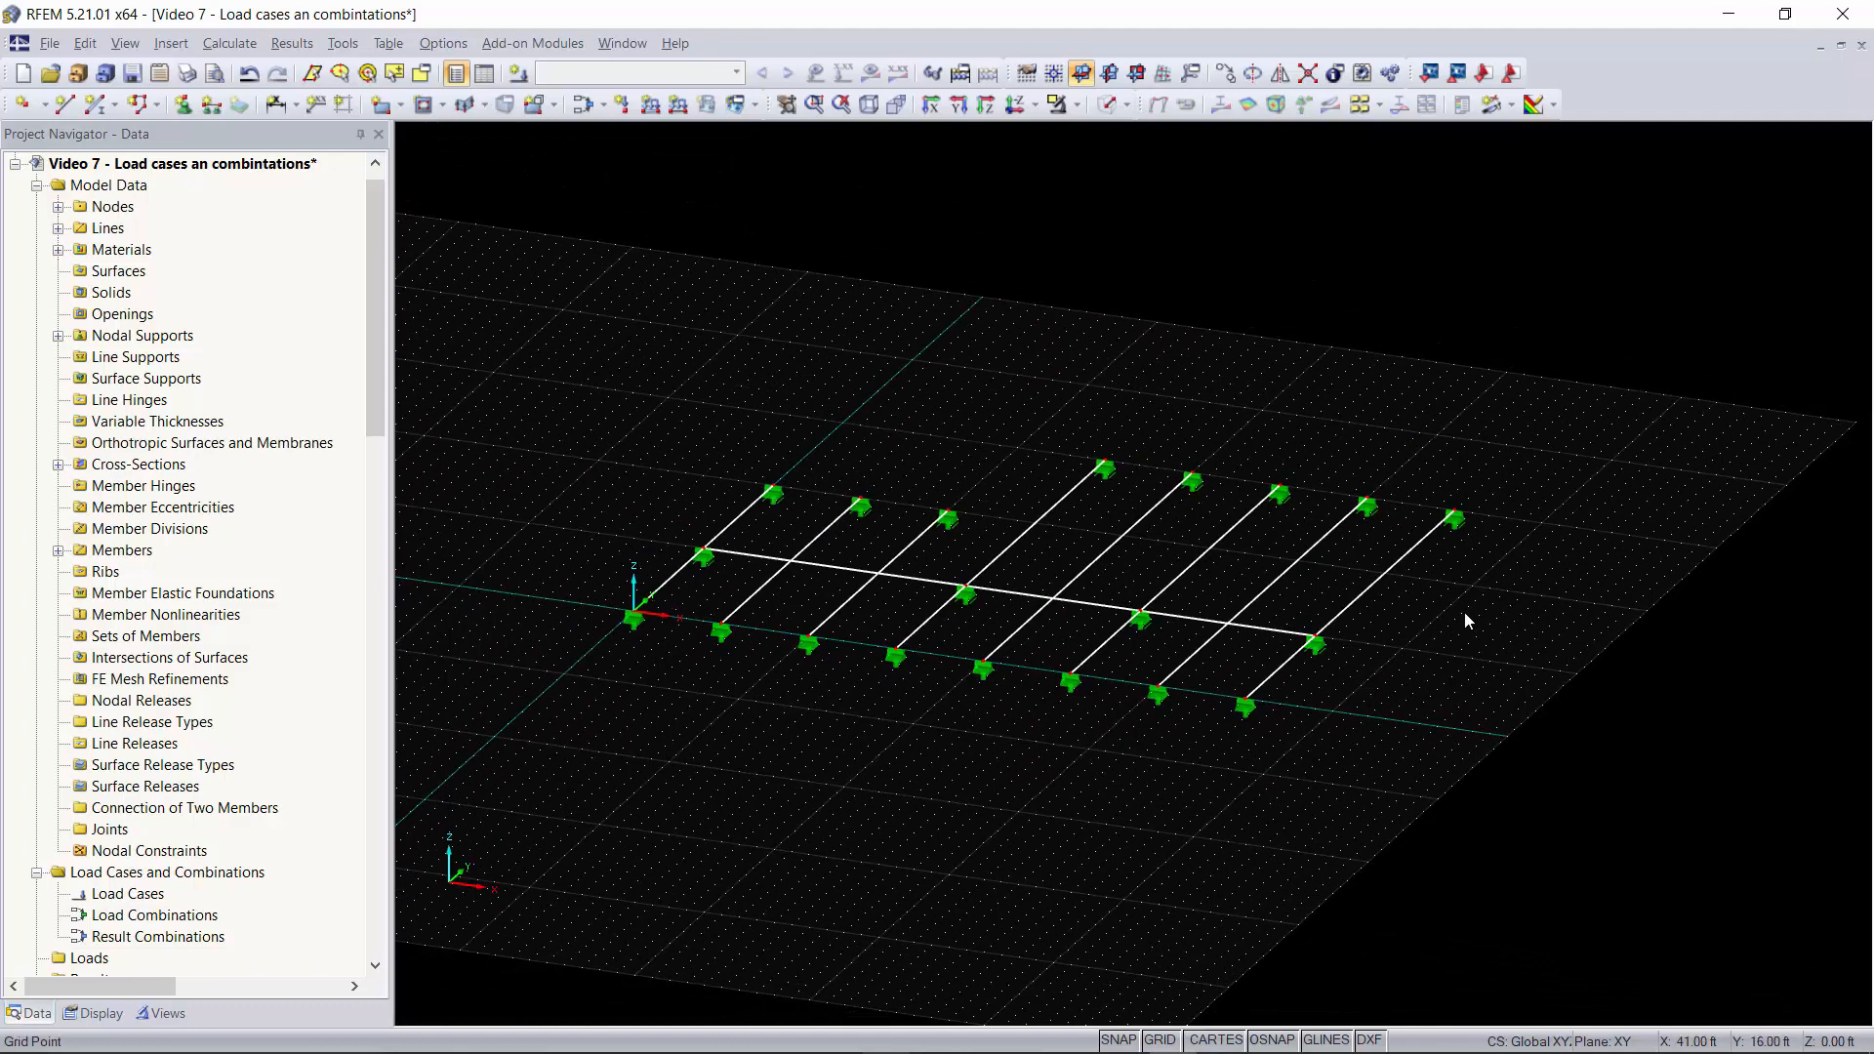
middle_click_drag(1471, 615, 1159, 439, "ctrl")
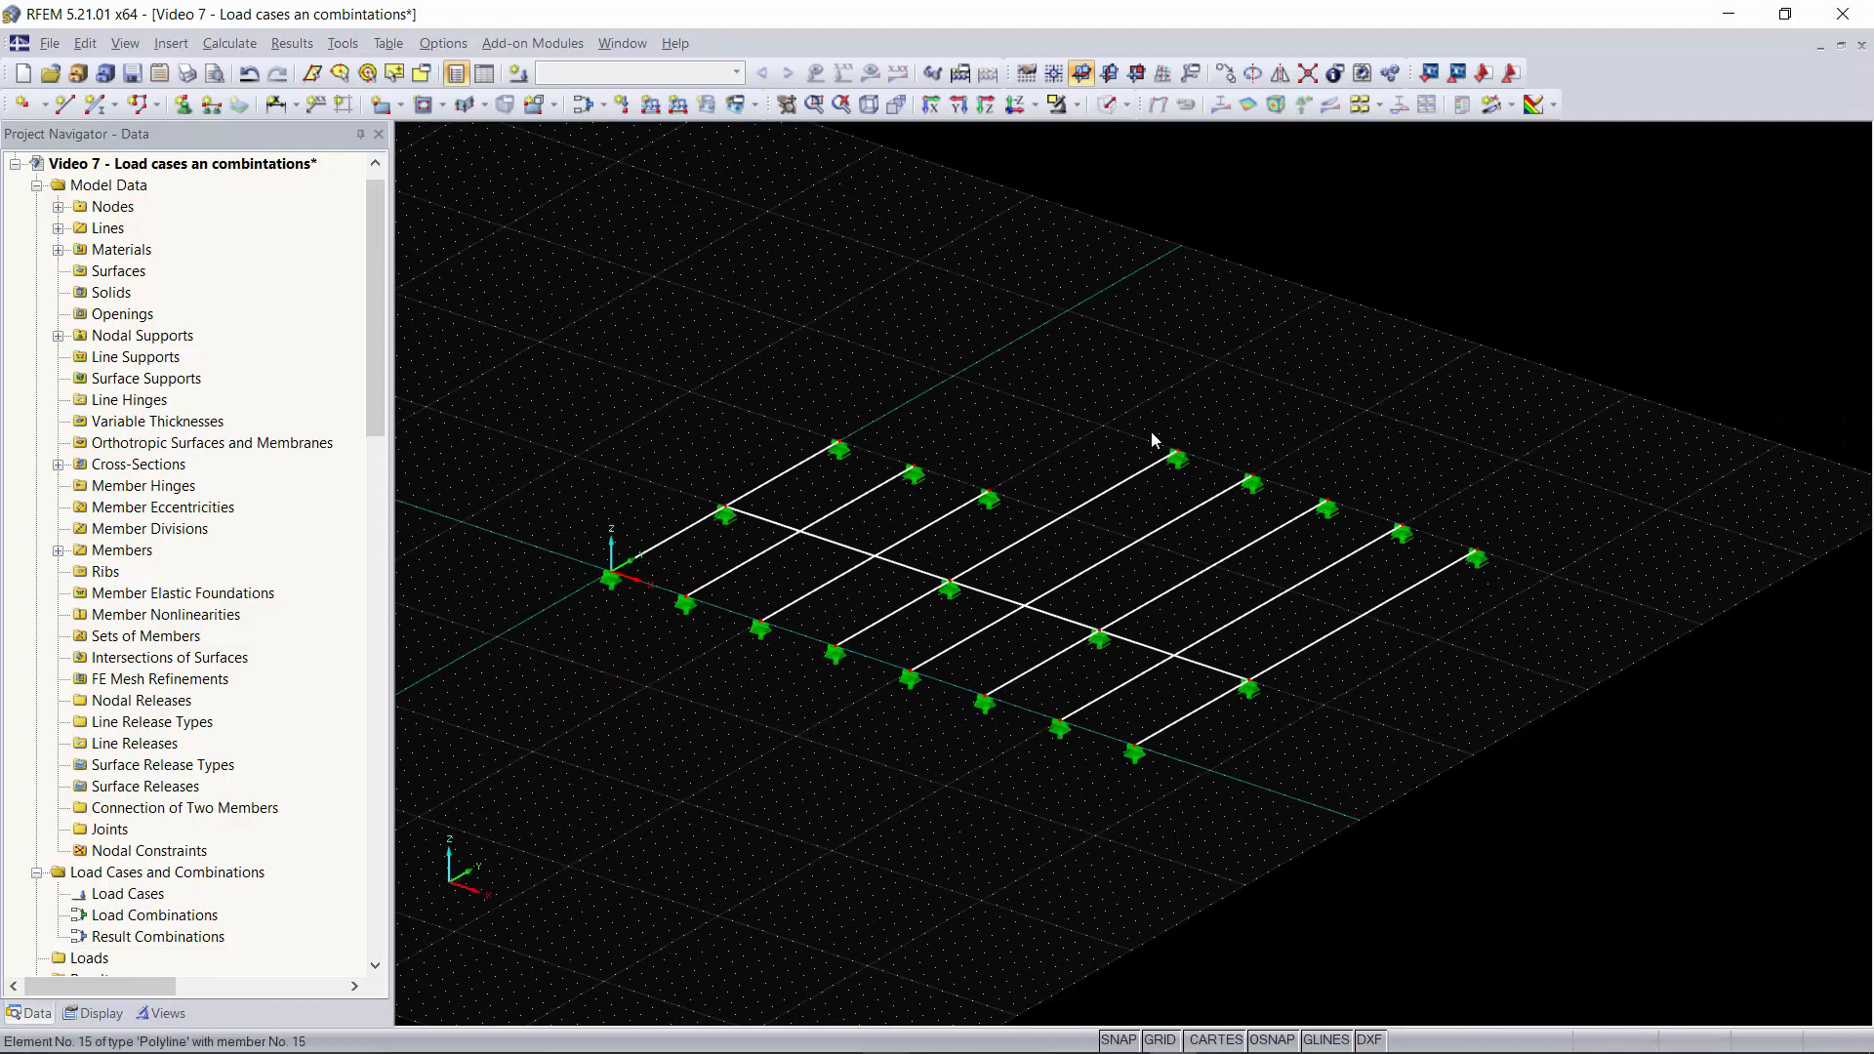
scroll(1241, 563, "up", 2)
scroll(1240, 563, "down", 2)
scroll(1240, 564, "up", 2)
middle_click_drag(1240, 563, 1305, 566)
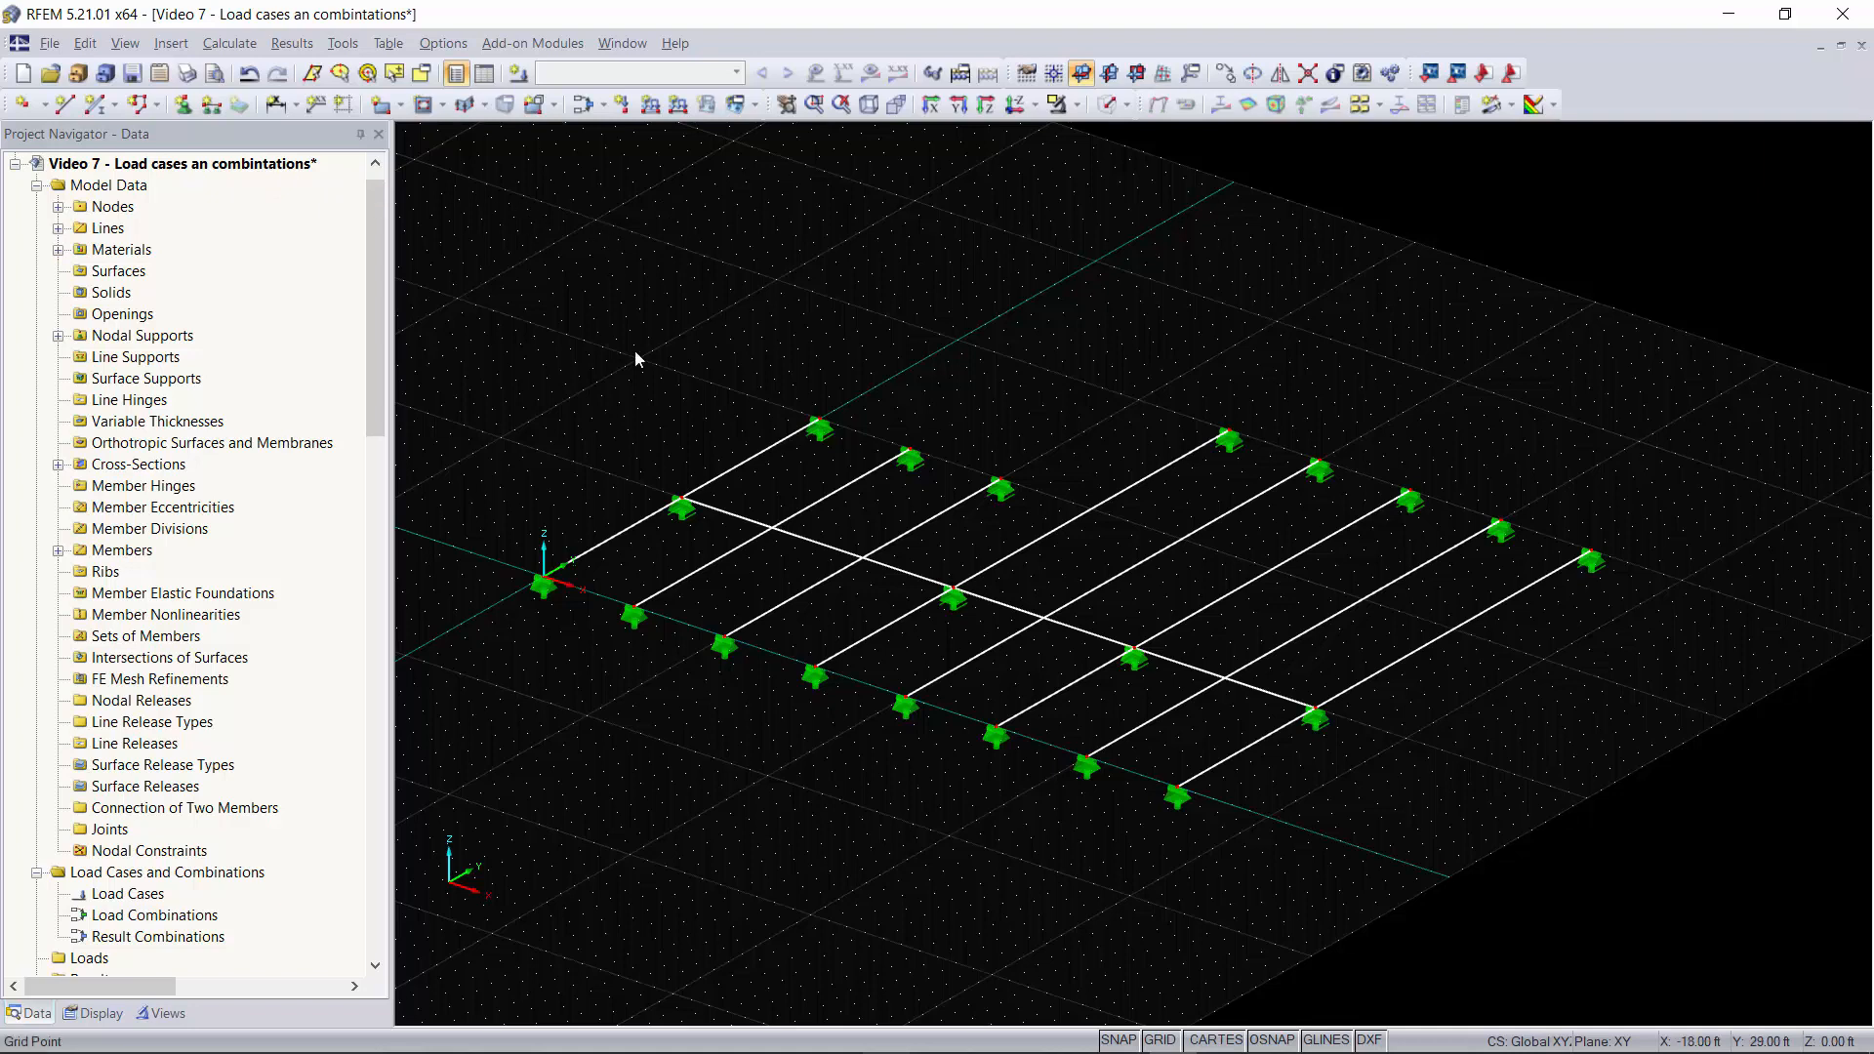
Step: In the model's general data, choose the ASCE 7-16 standard and enable automatic creation of combinations as load combinations
right_click(270, 163)
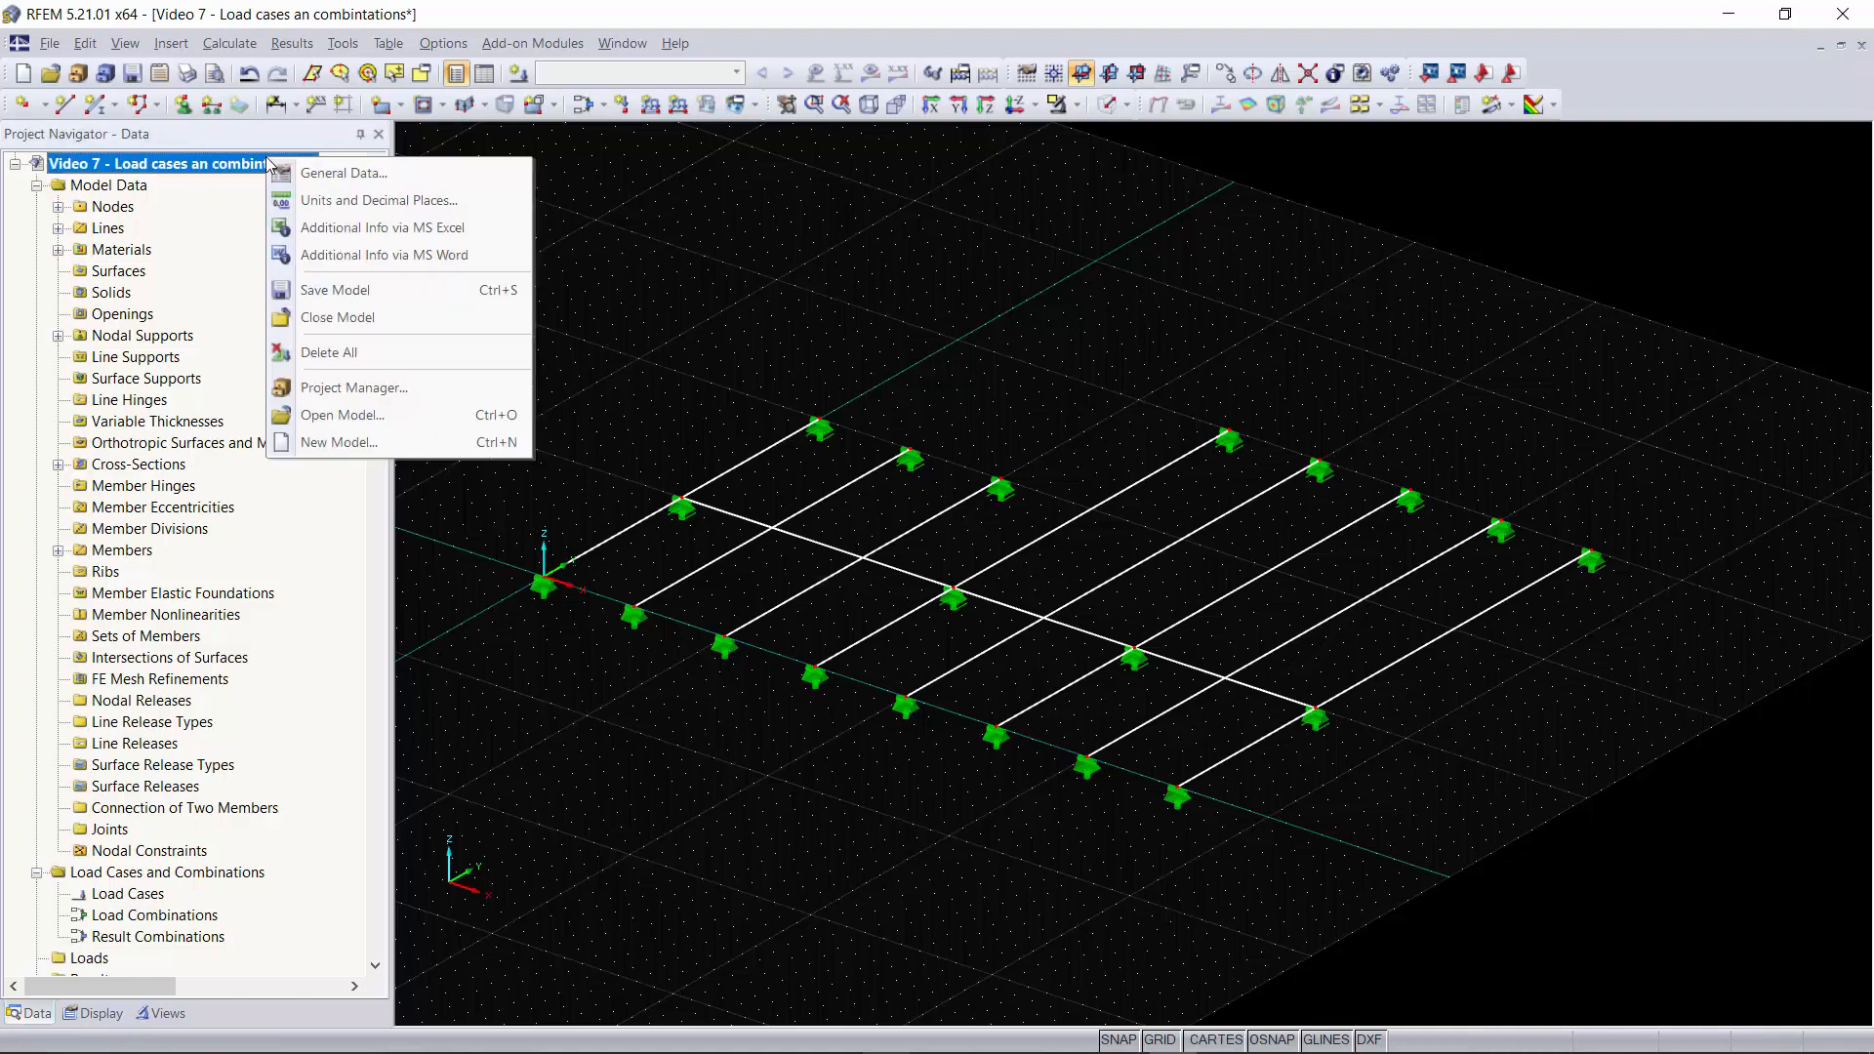
right_click(200, 166)
right_click(200, 166)
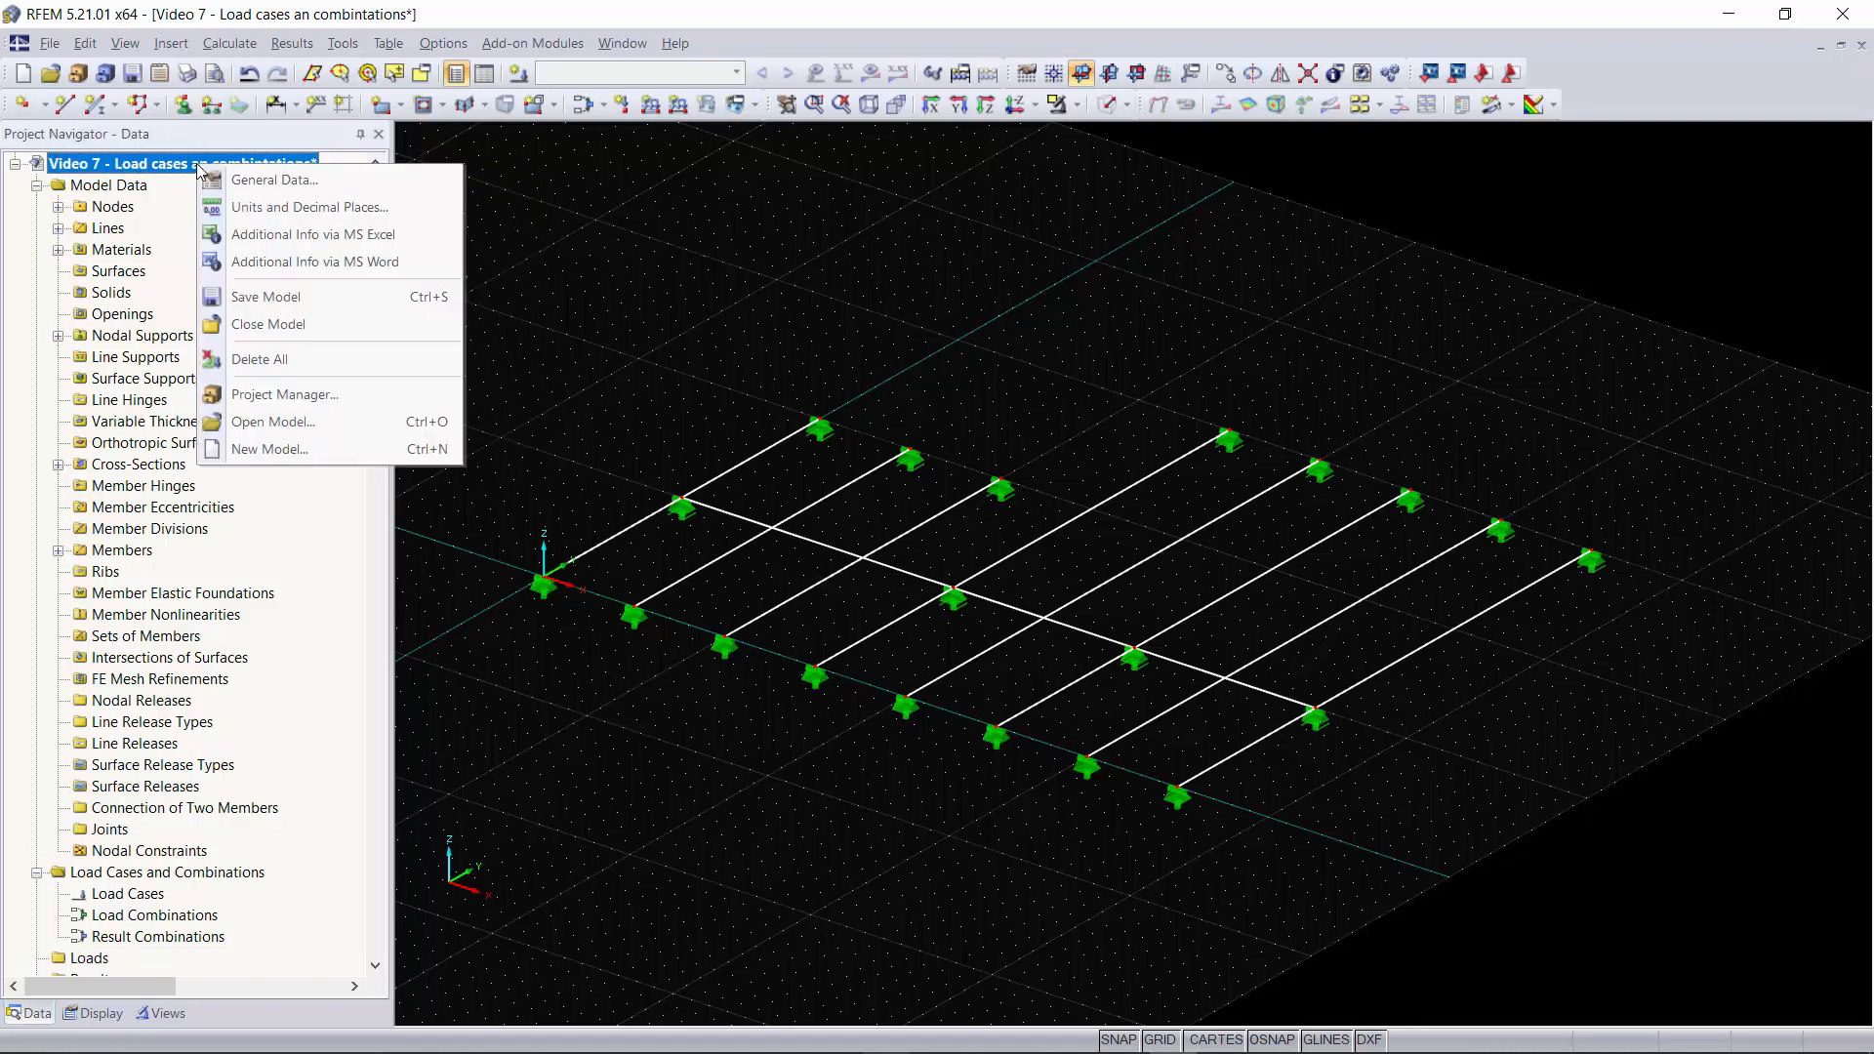
left_click(322, 182)
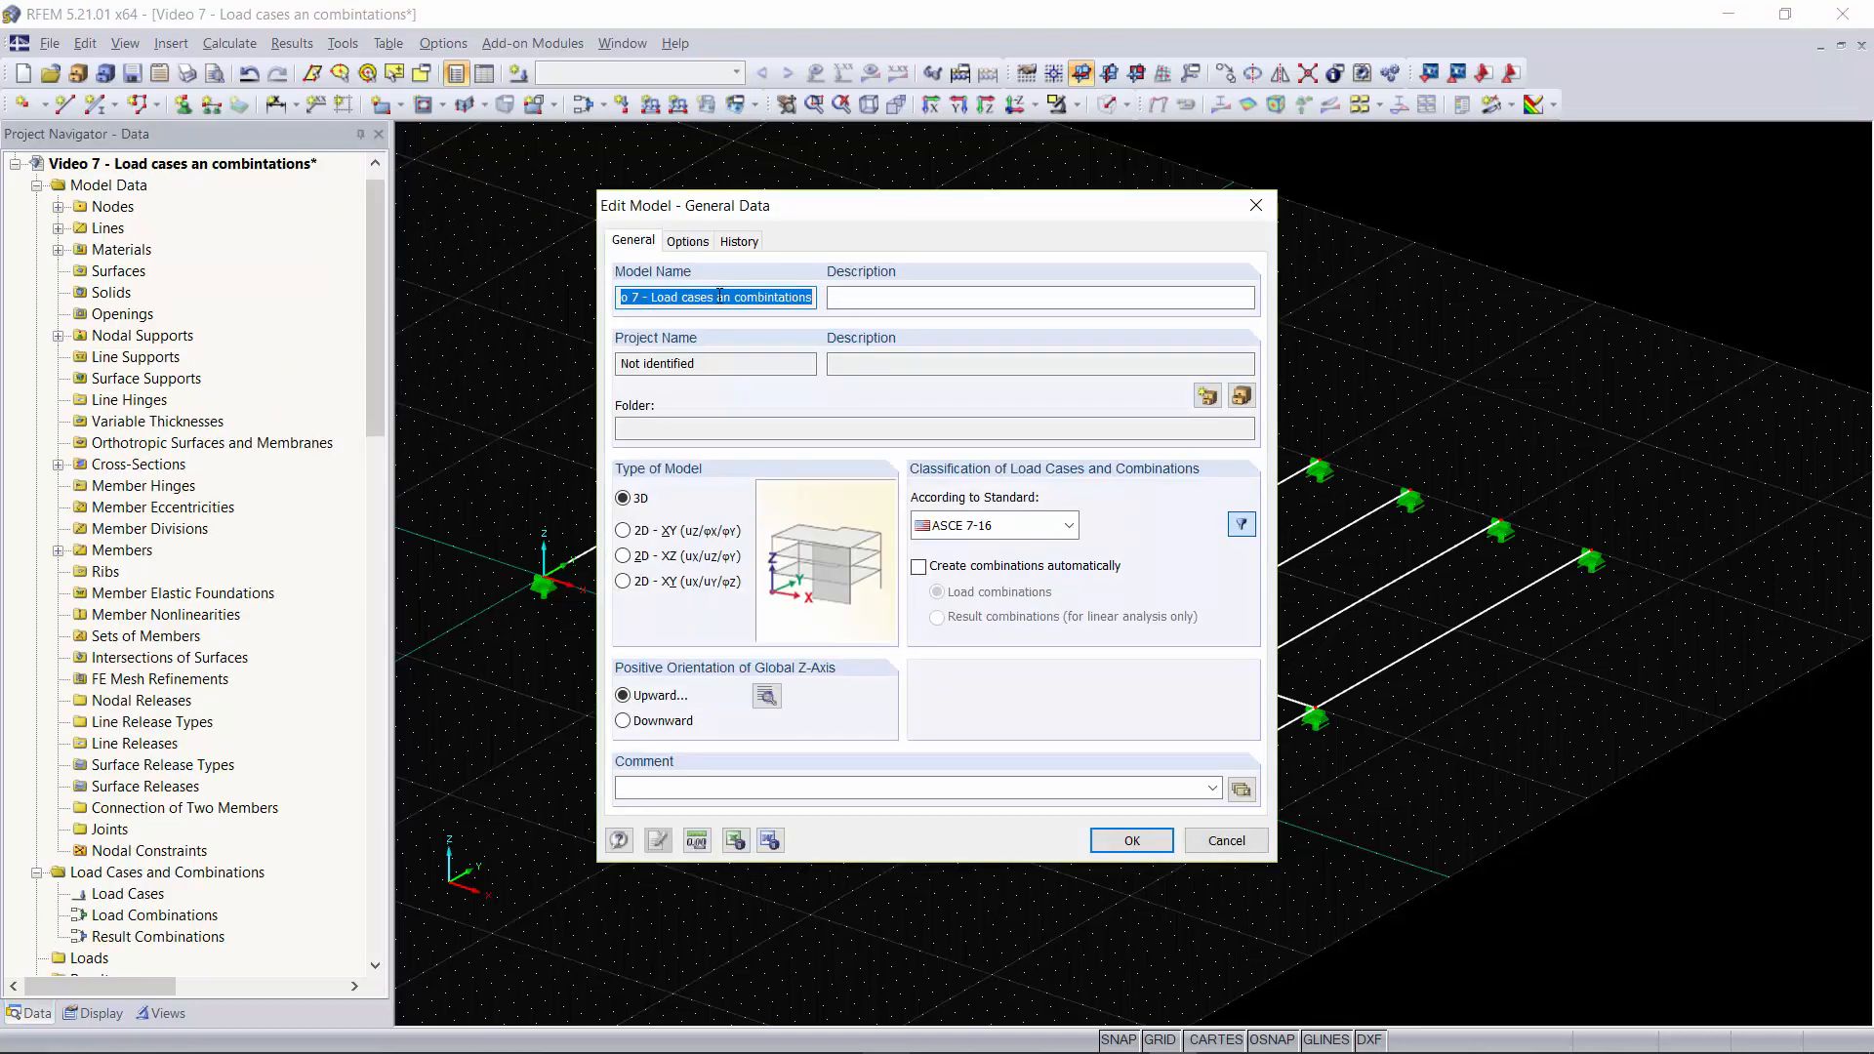
left_click(1068, 526)
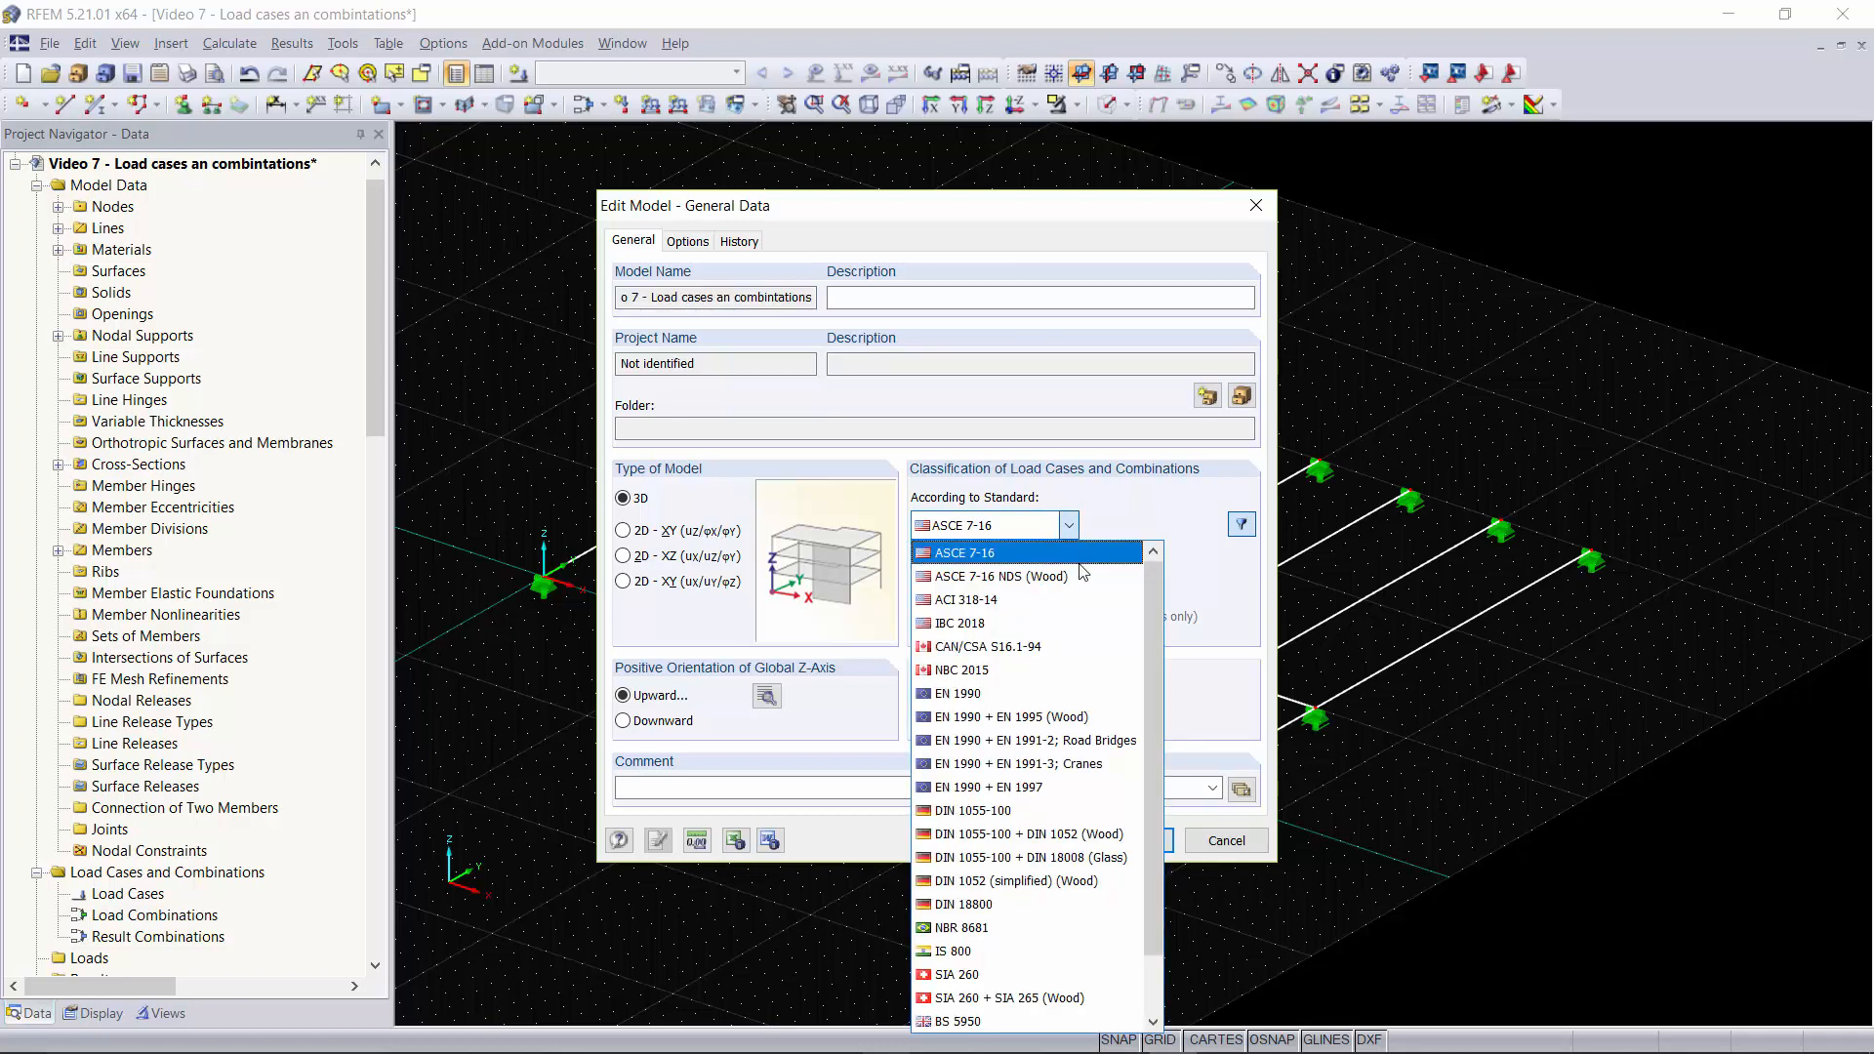
scroll(1083, 586, "down", 1)
scroll(1083, 605, "up", 1)
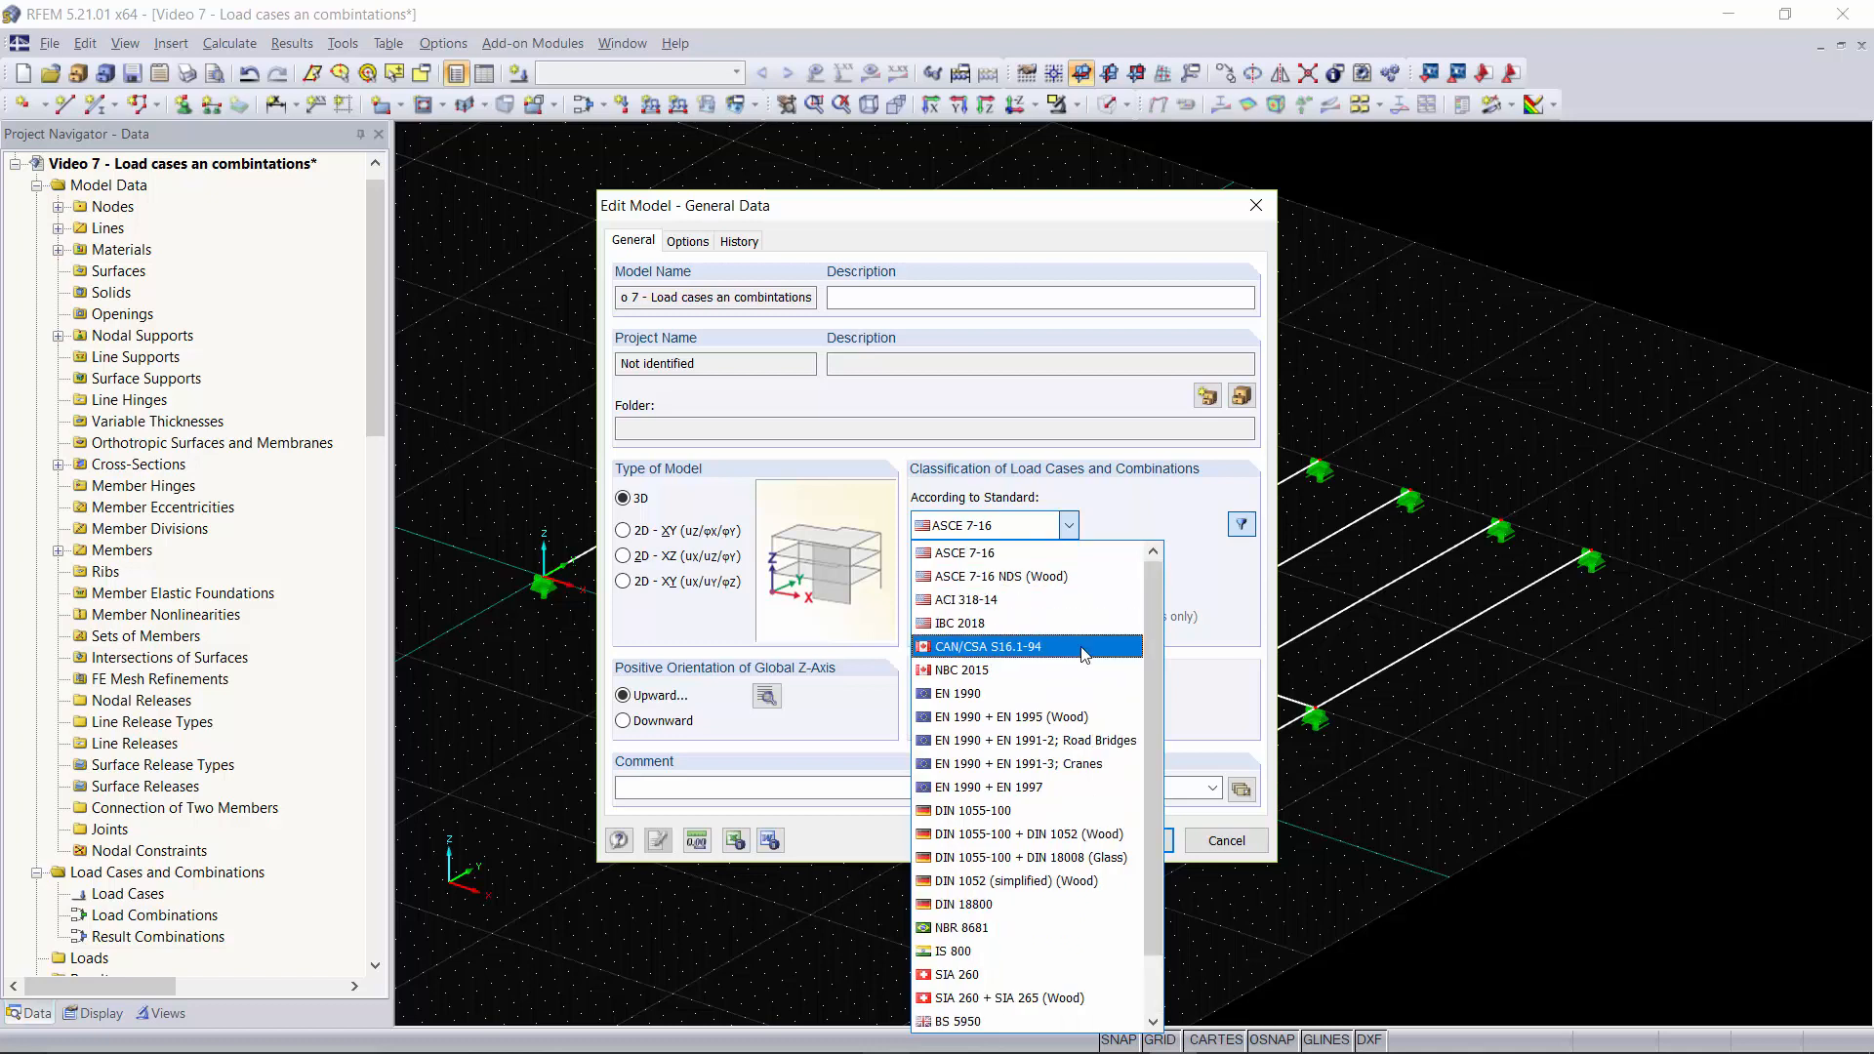
left_click(1053, 560)
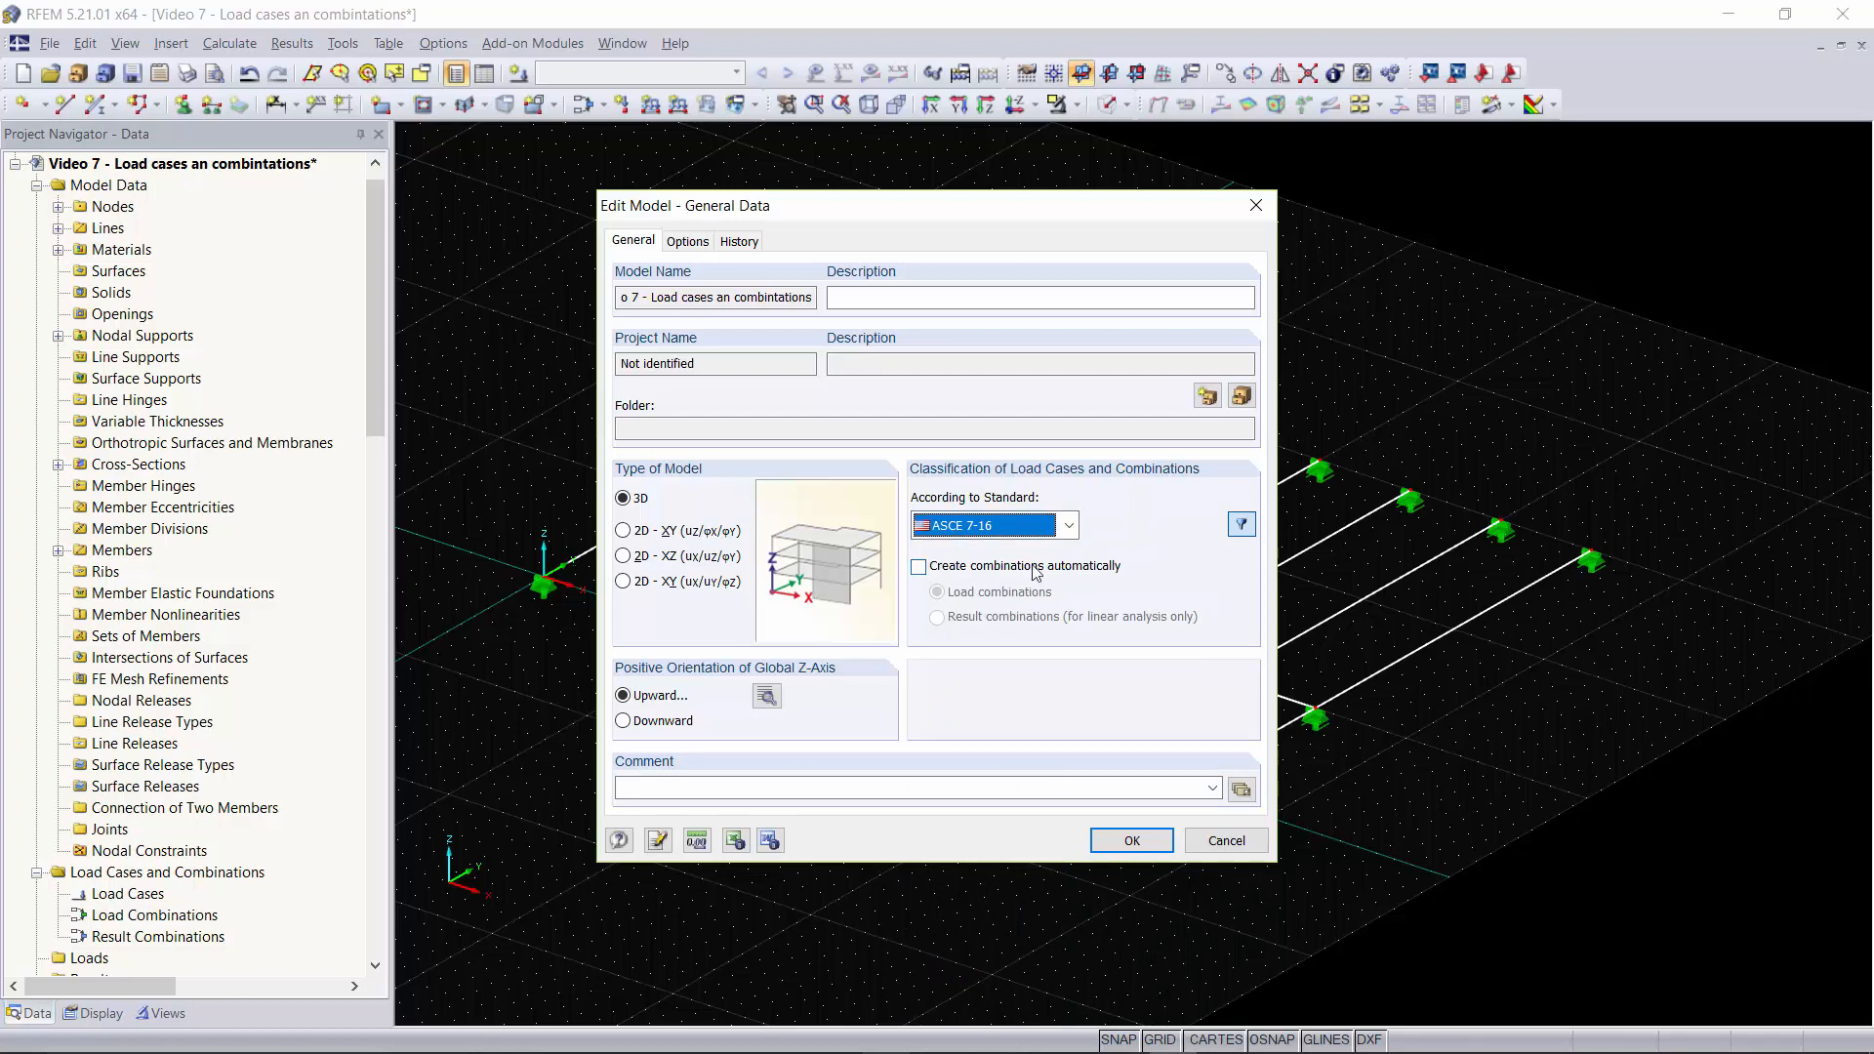
left_click(1036, 573)
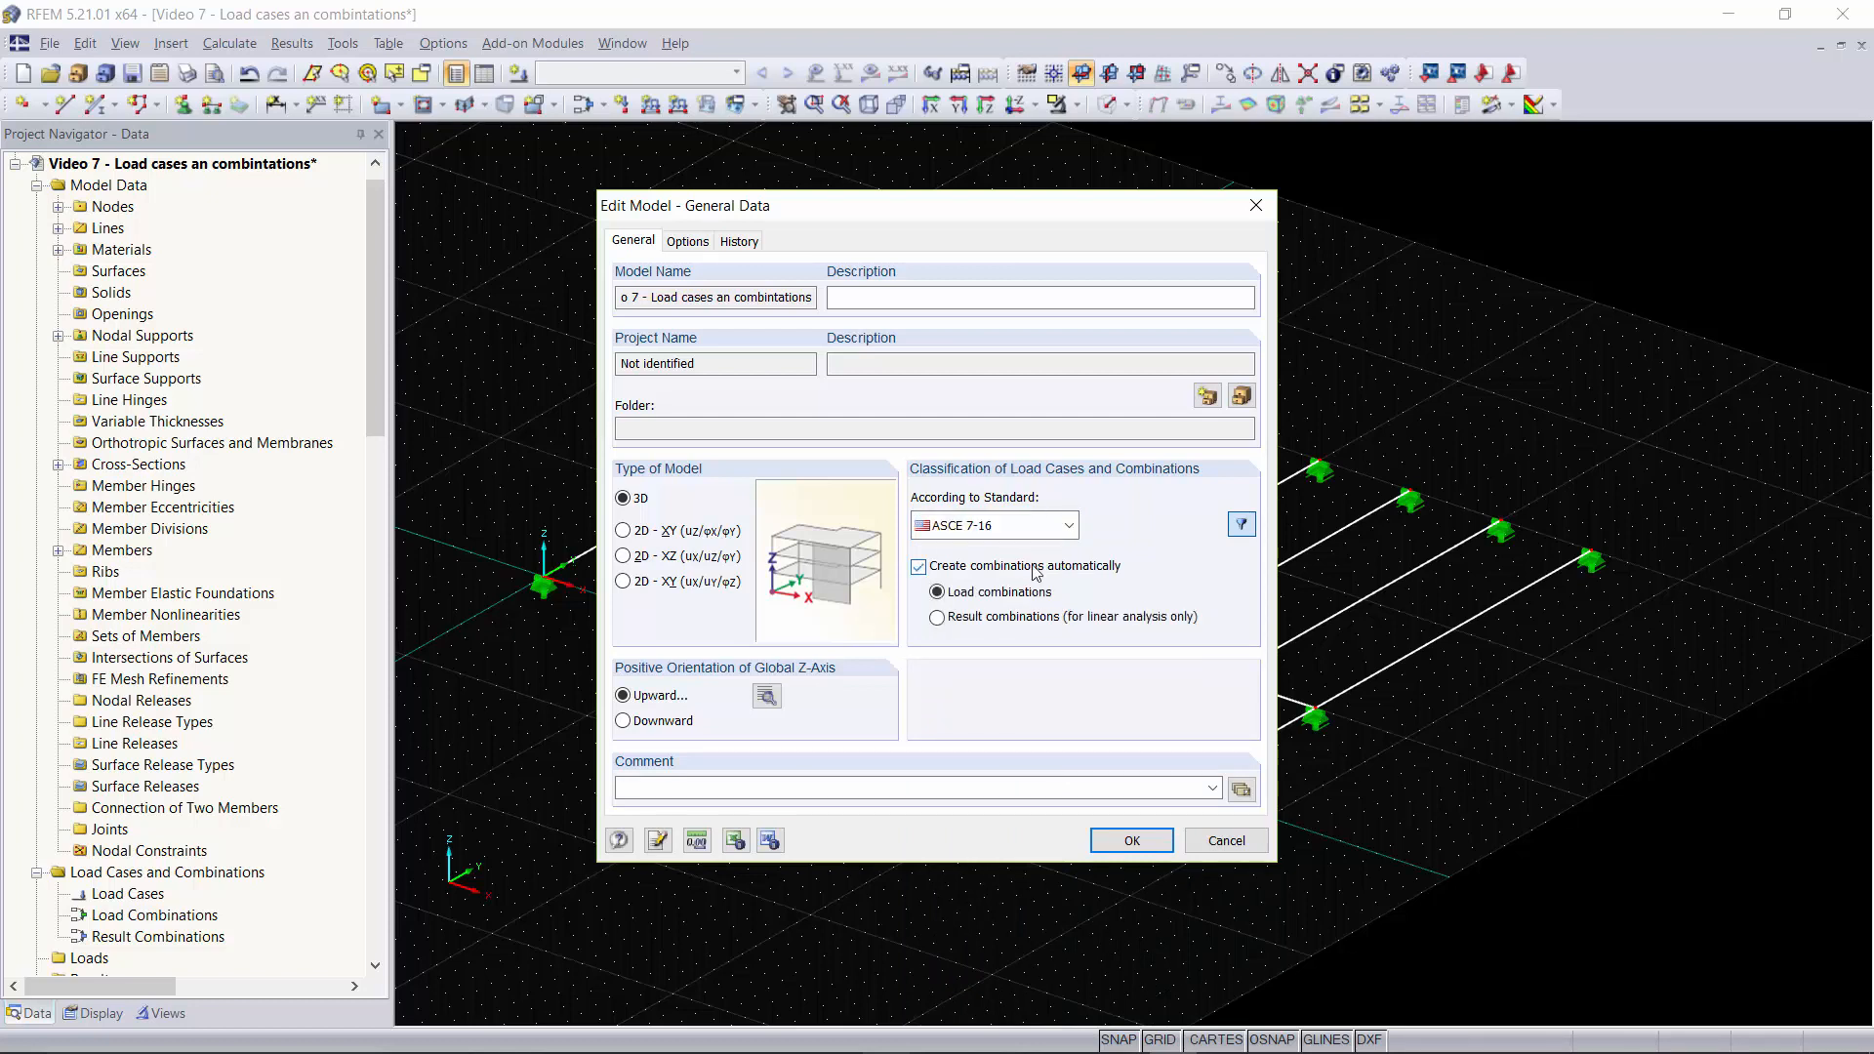
left_click(1107, 838)
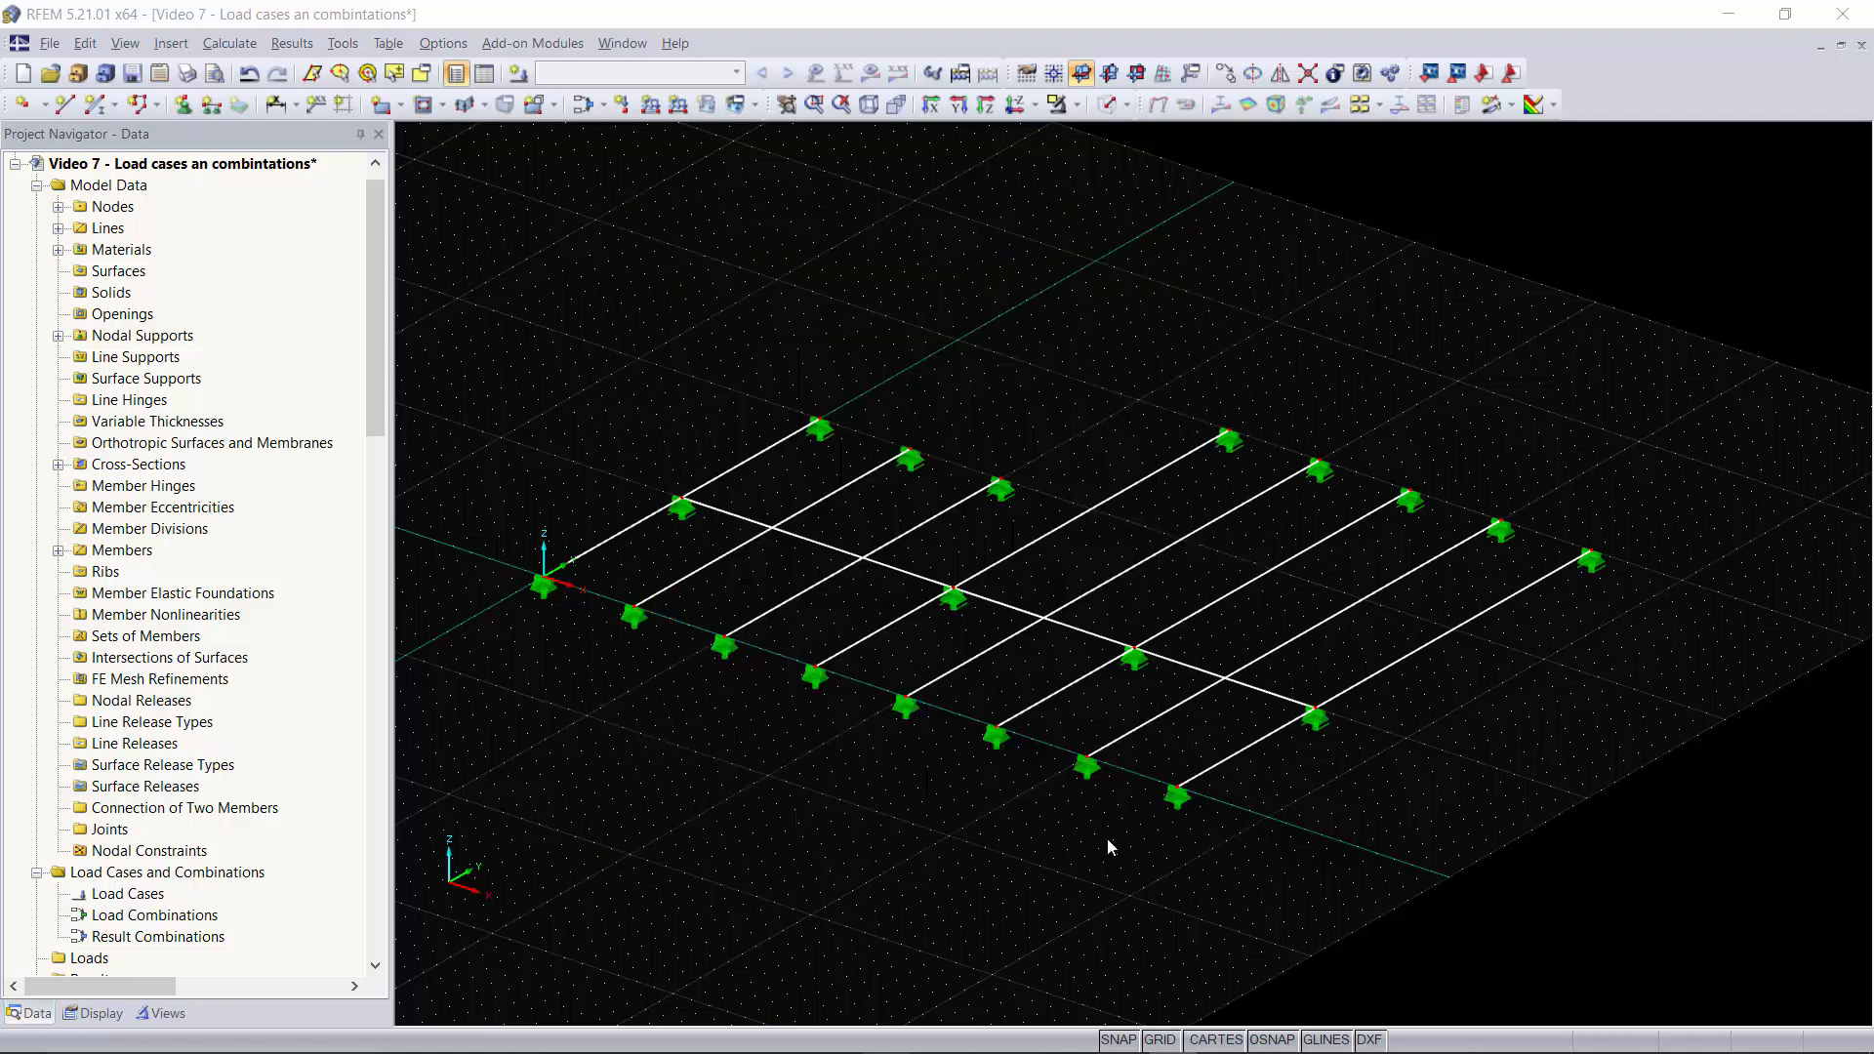
Step: Create load case LC1 described as "Dead Load" with the Dead action category
left_click(584, 109)
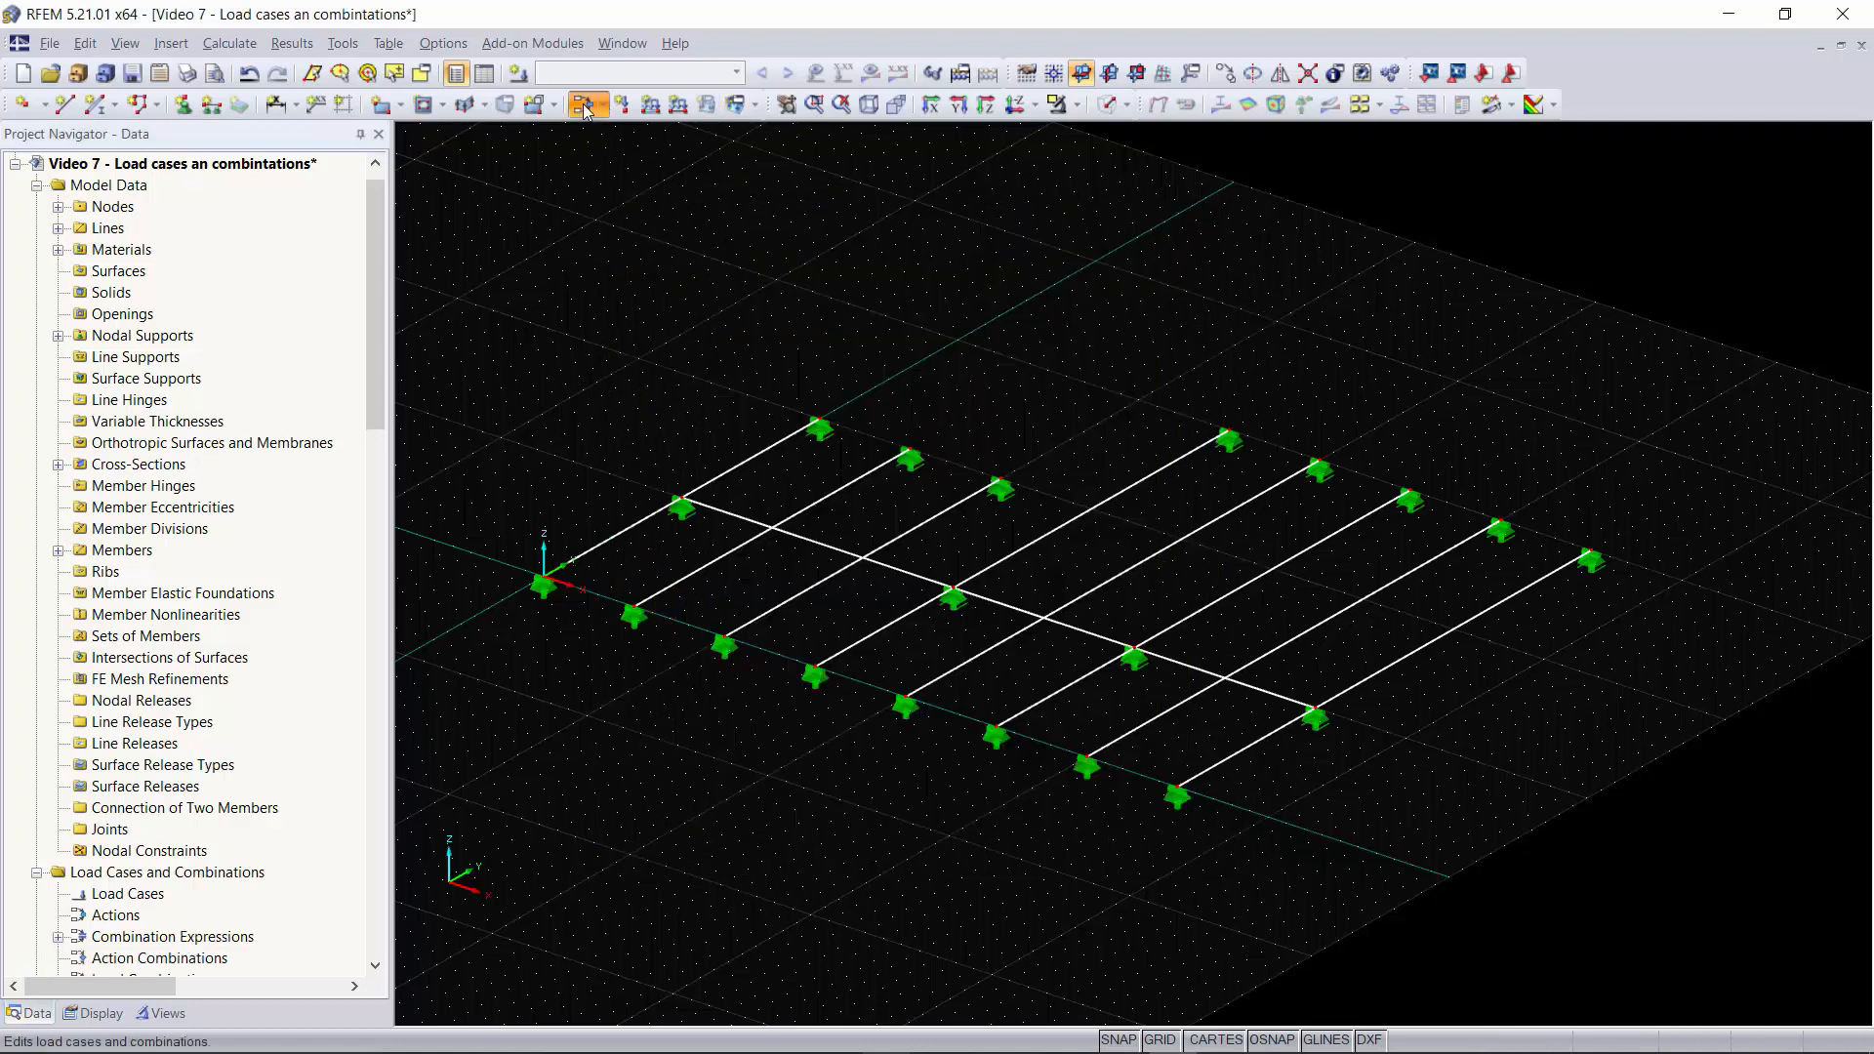
left_click(667, 168)
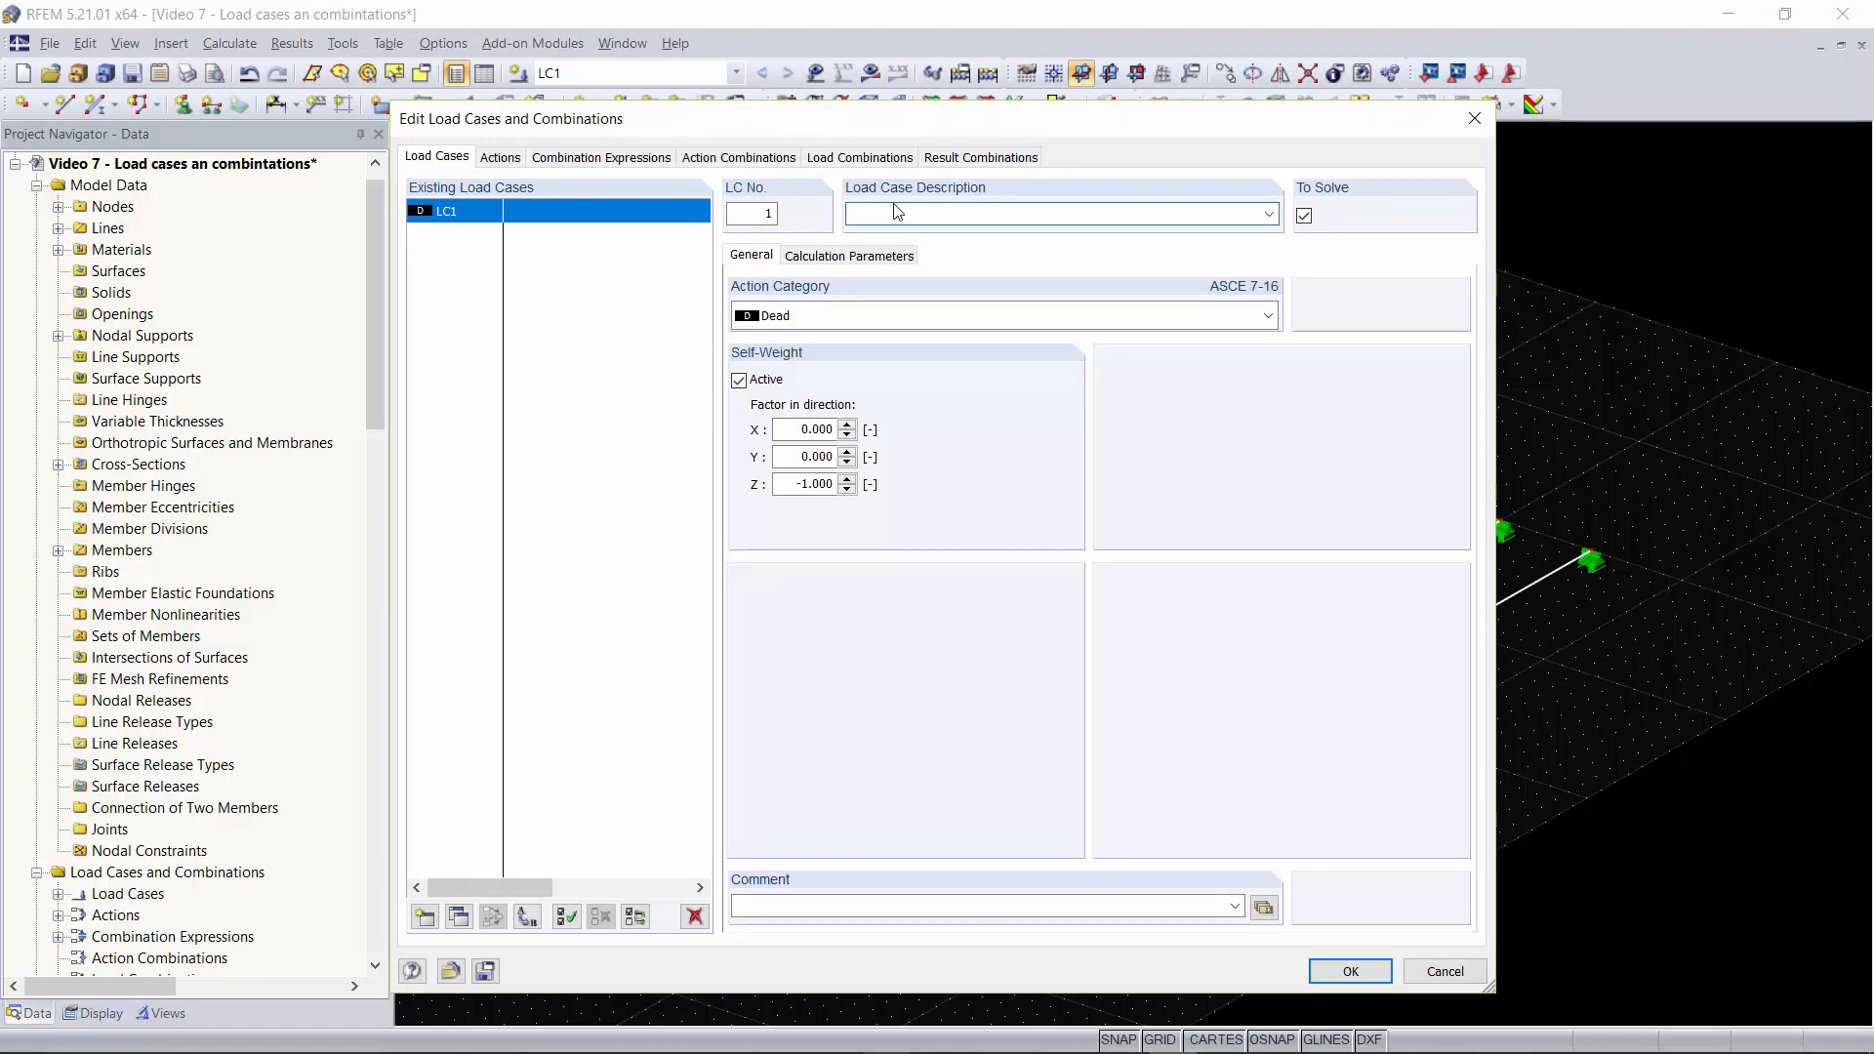
type("Dead Load")
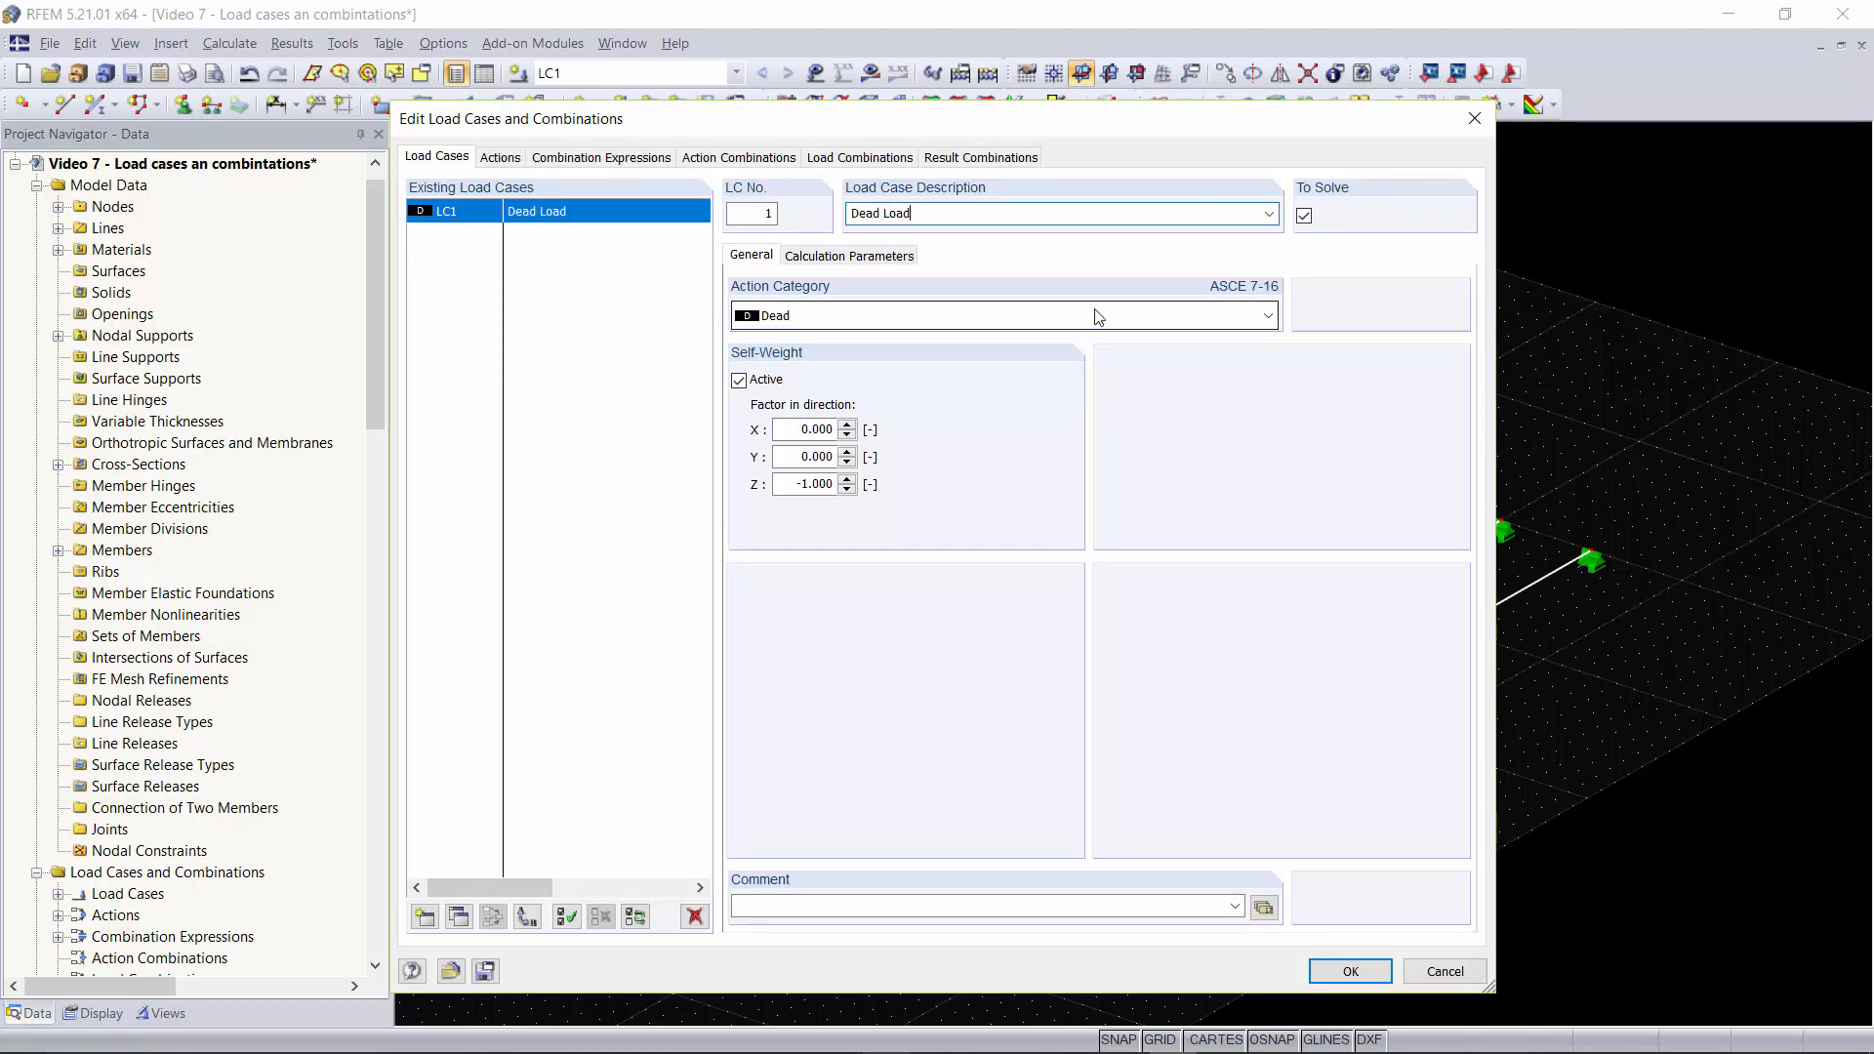
left_click(896, 322)
left_click(898, 325)
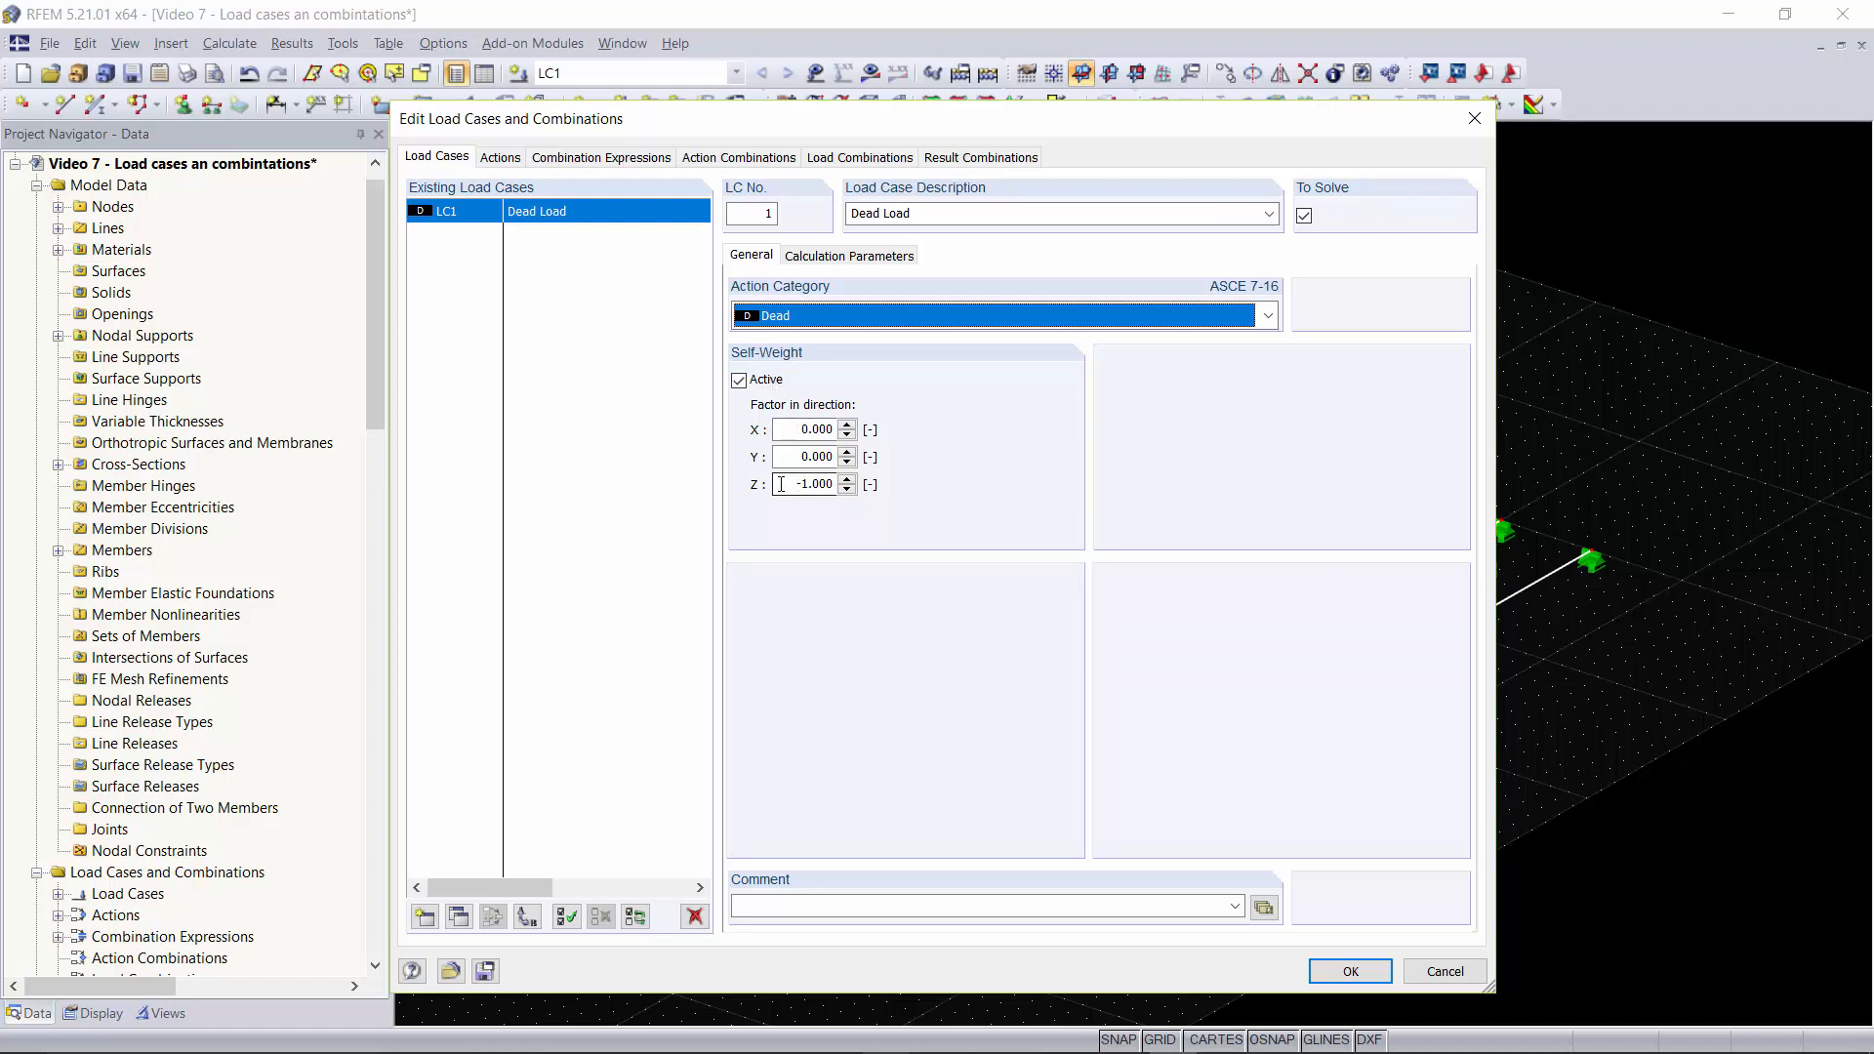
Step: Add load case LC2 described as "Live load" and assign it the Live action category
left_click(425, 917)
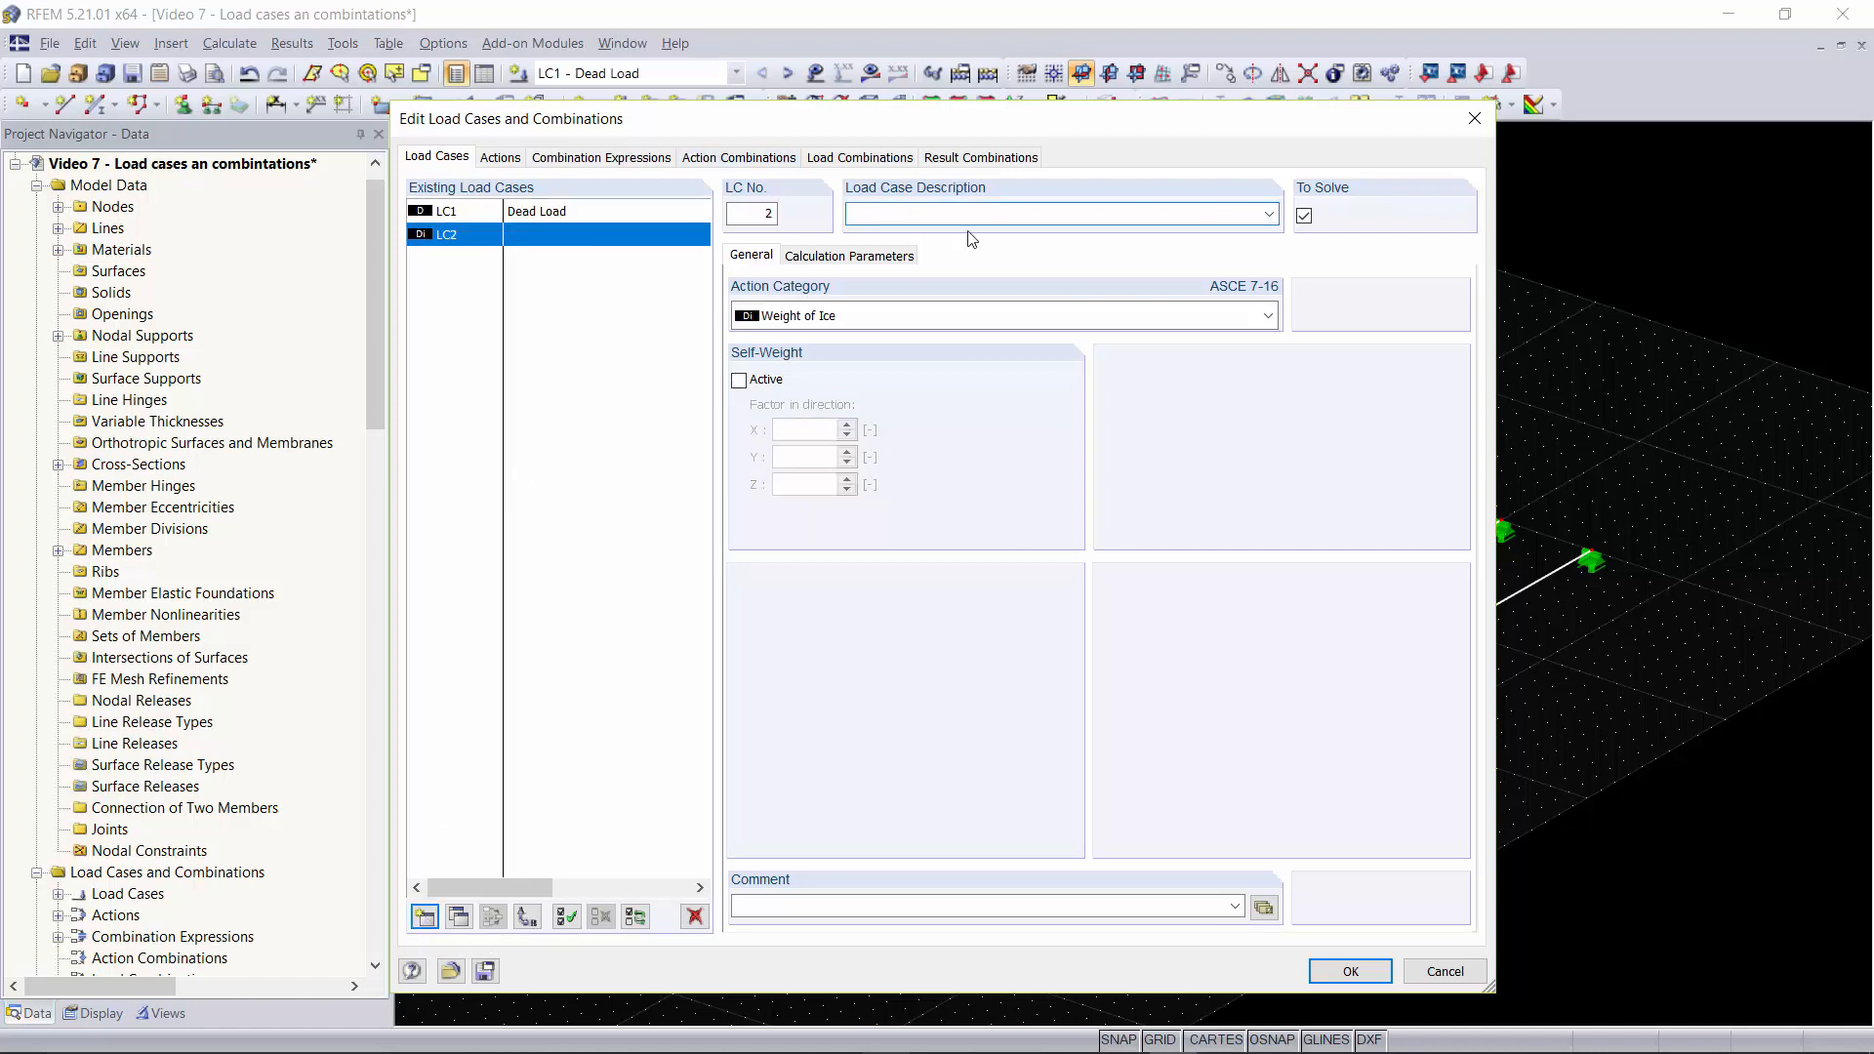
left_click(969, 317)
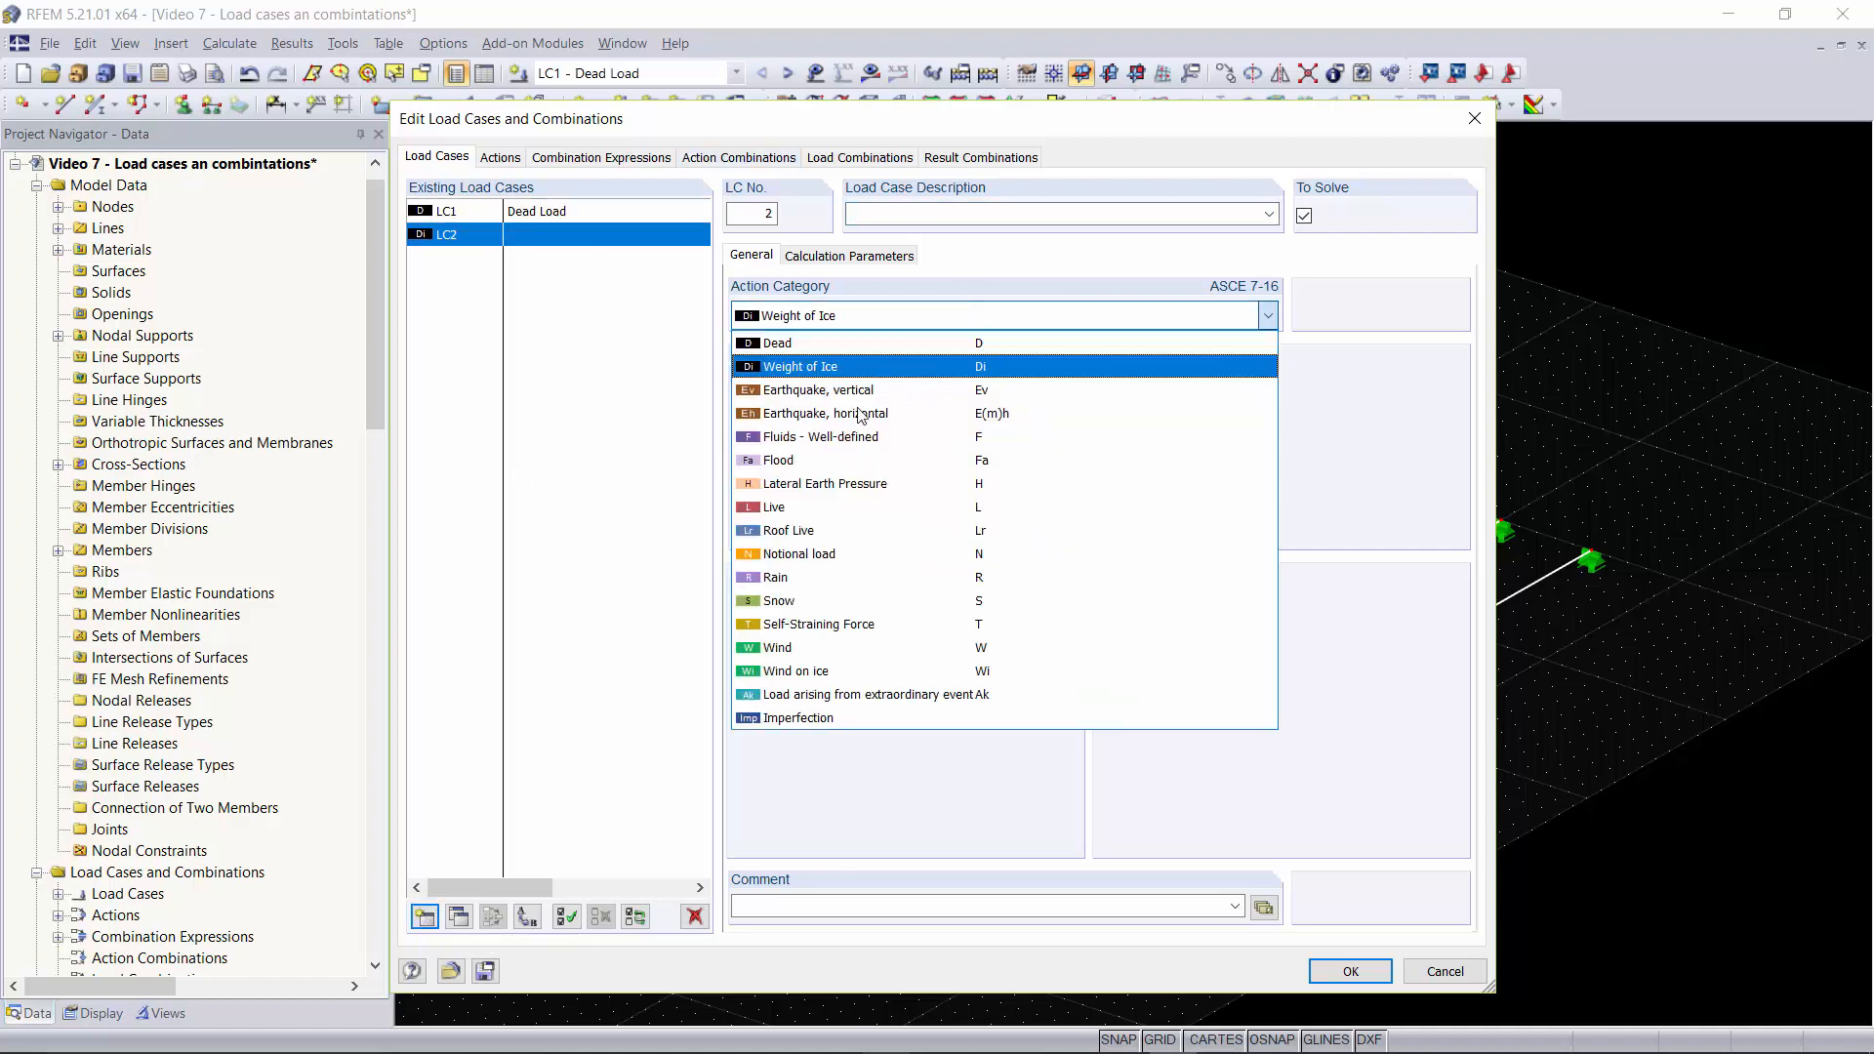
left_click(958, 211)
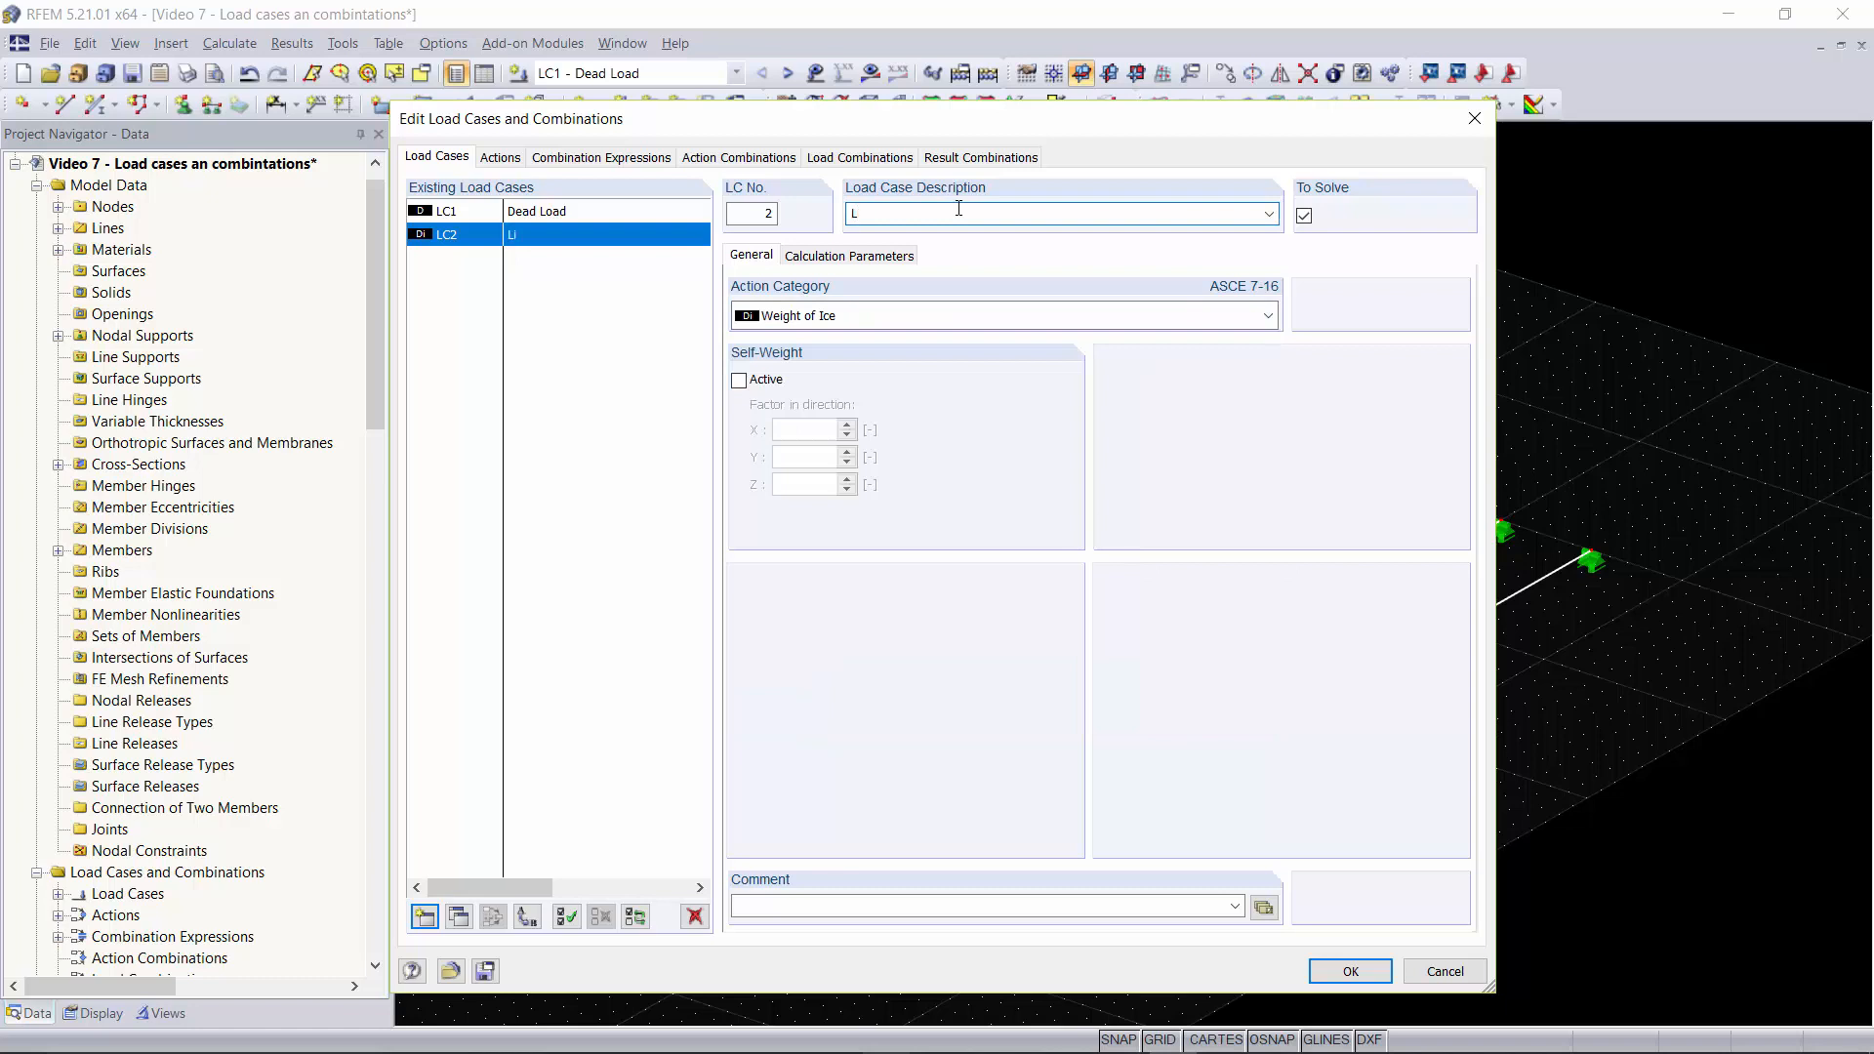
type("Live load")
left_click(776, 318)
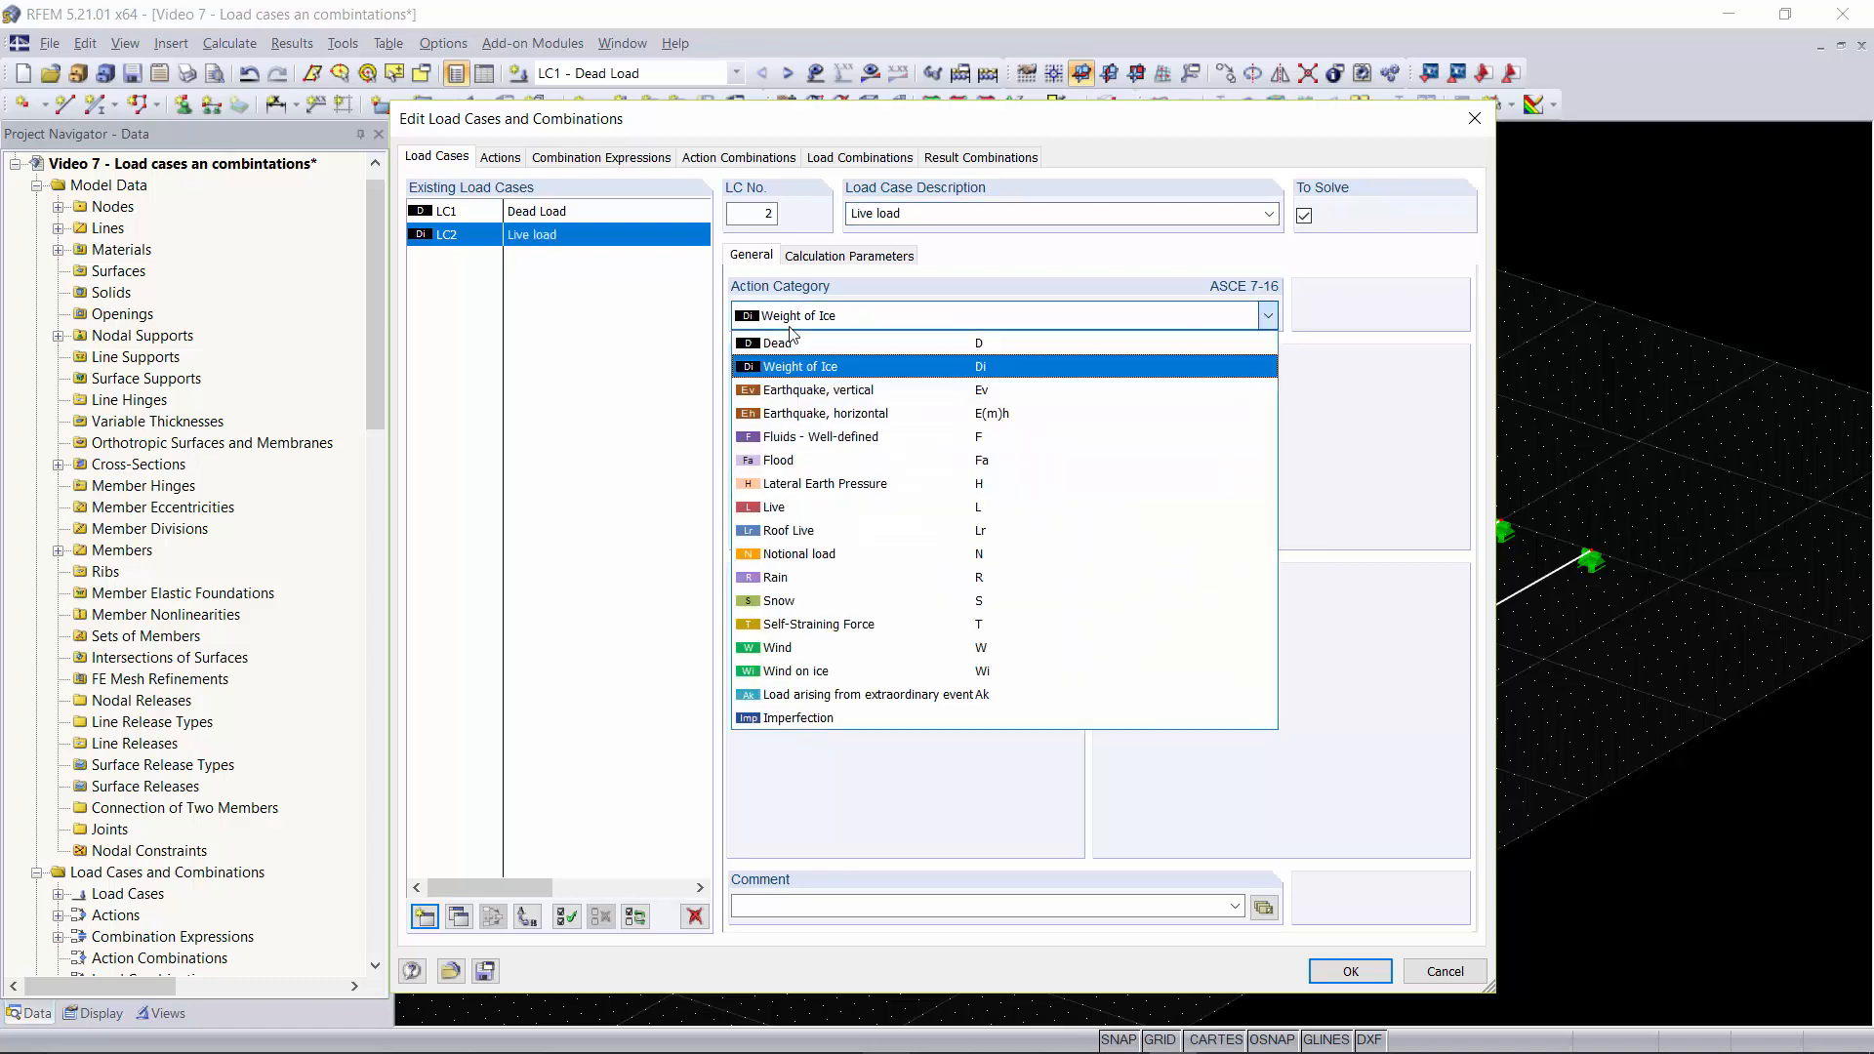
left_click(809, 505)
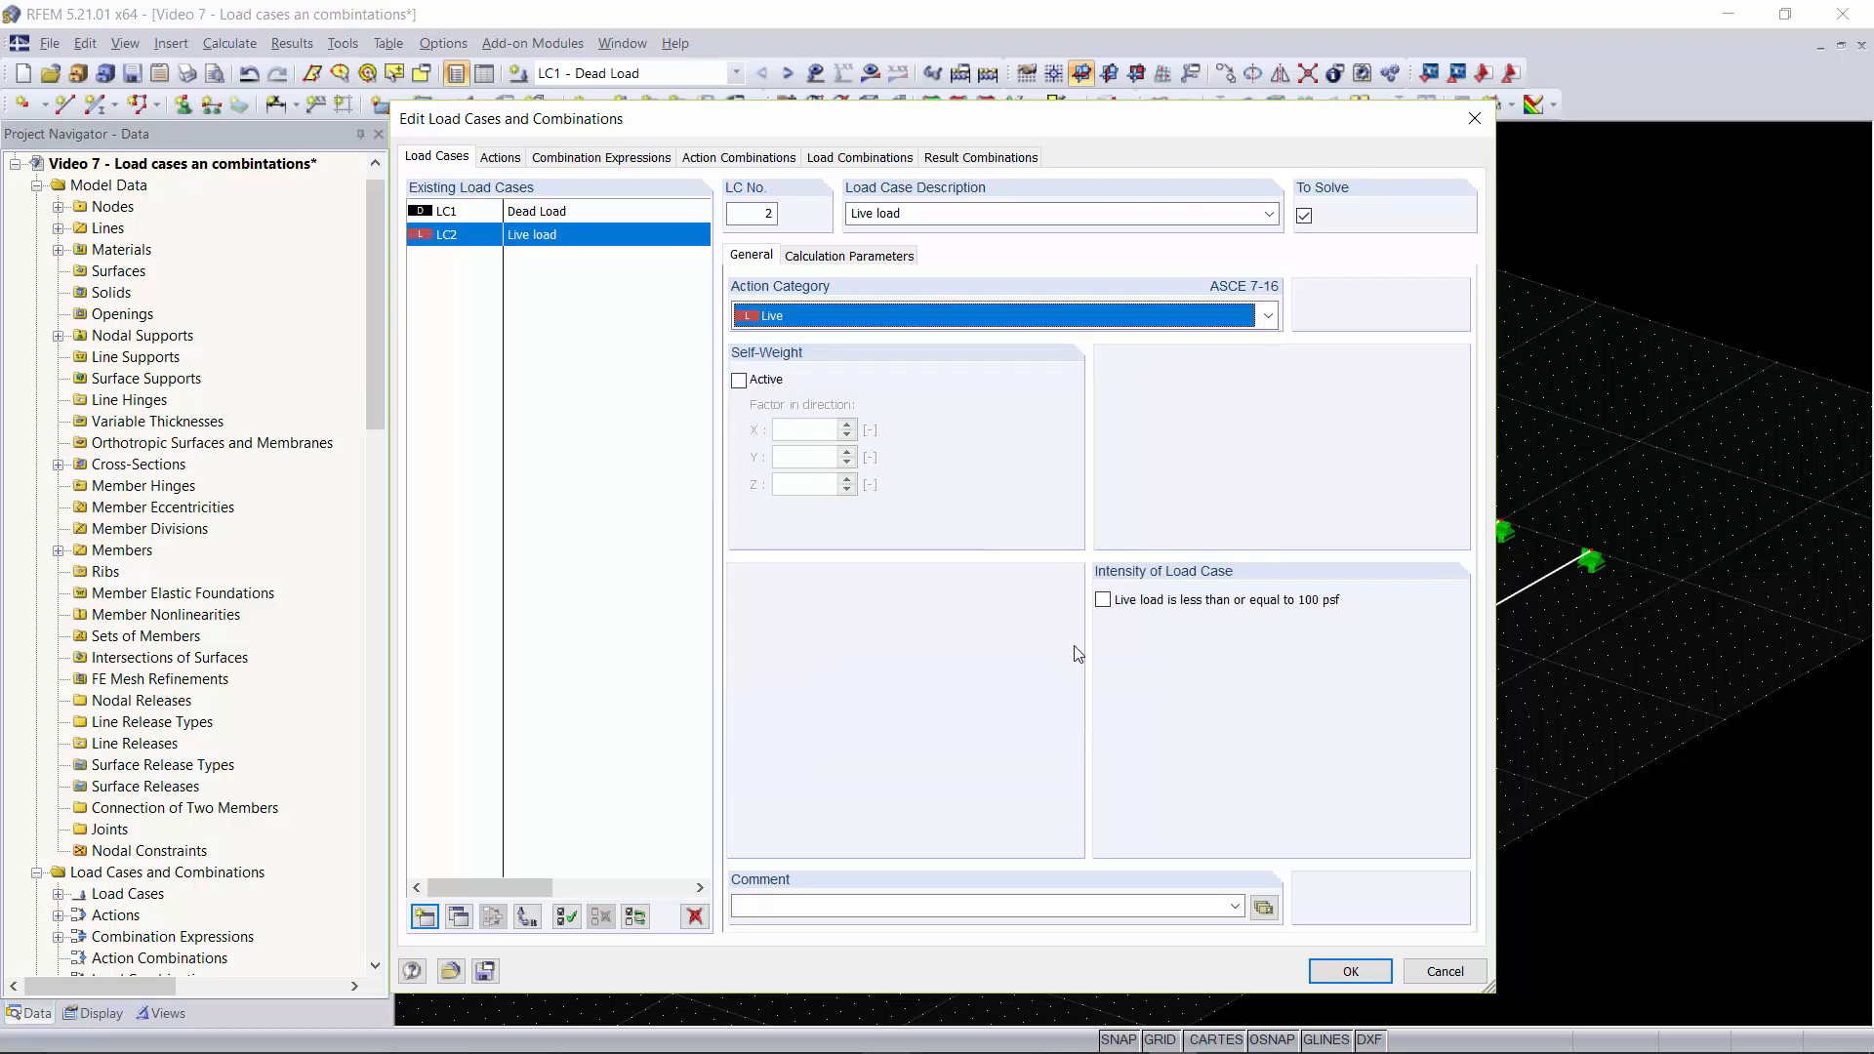
Step: Add load case LC3 described as "Wind load" and assign it the Wind action category
left_click(425, 916)
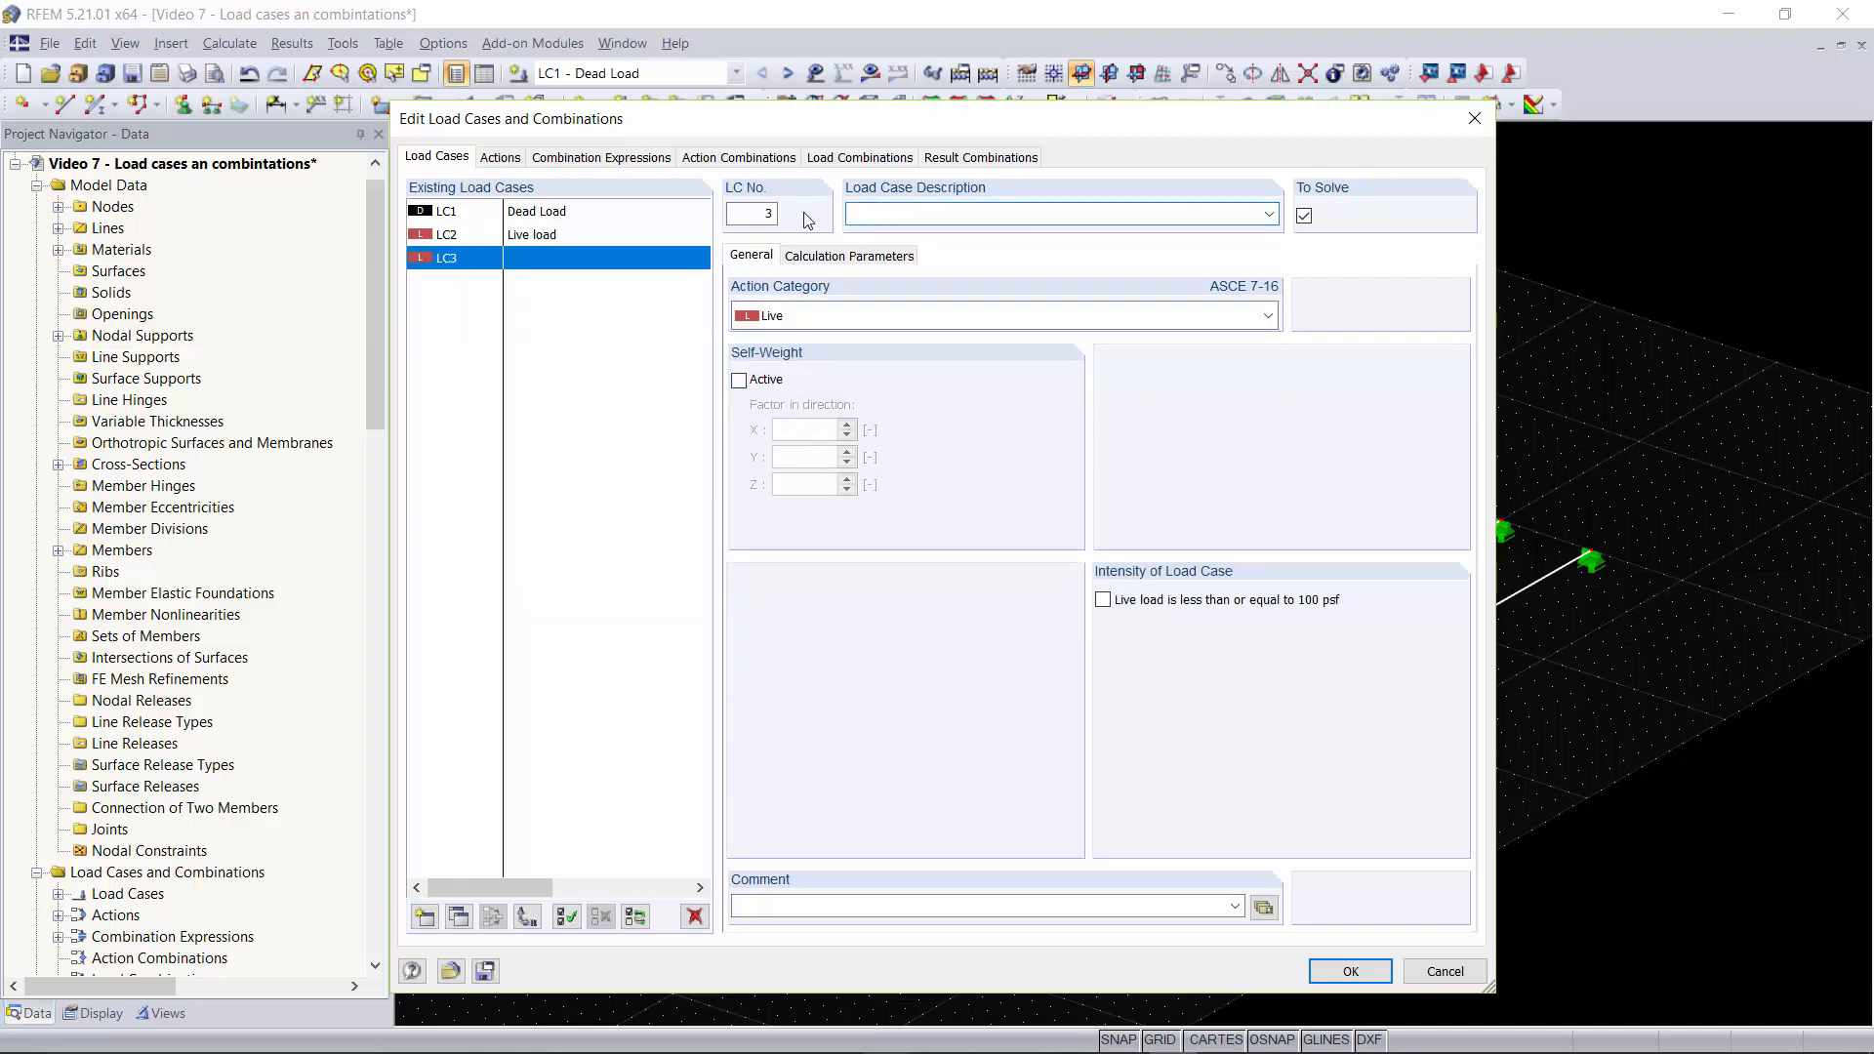
type("Windoload")
left_click(935, 316)
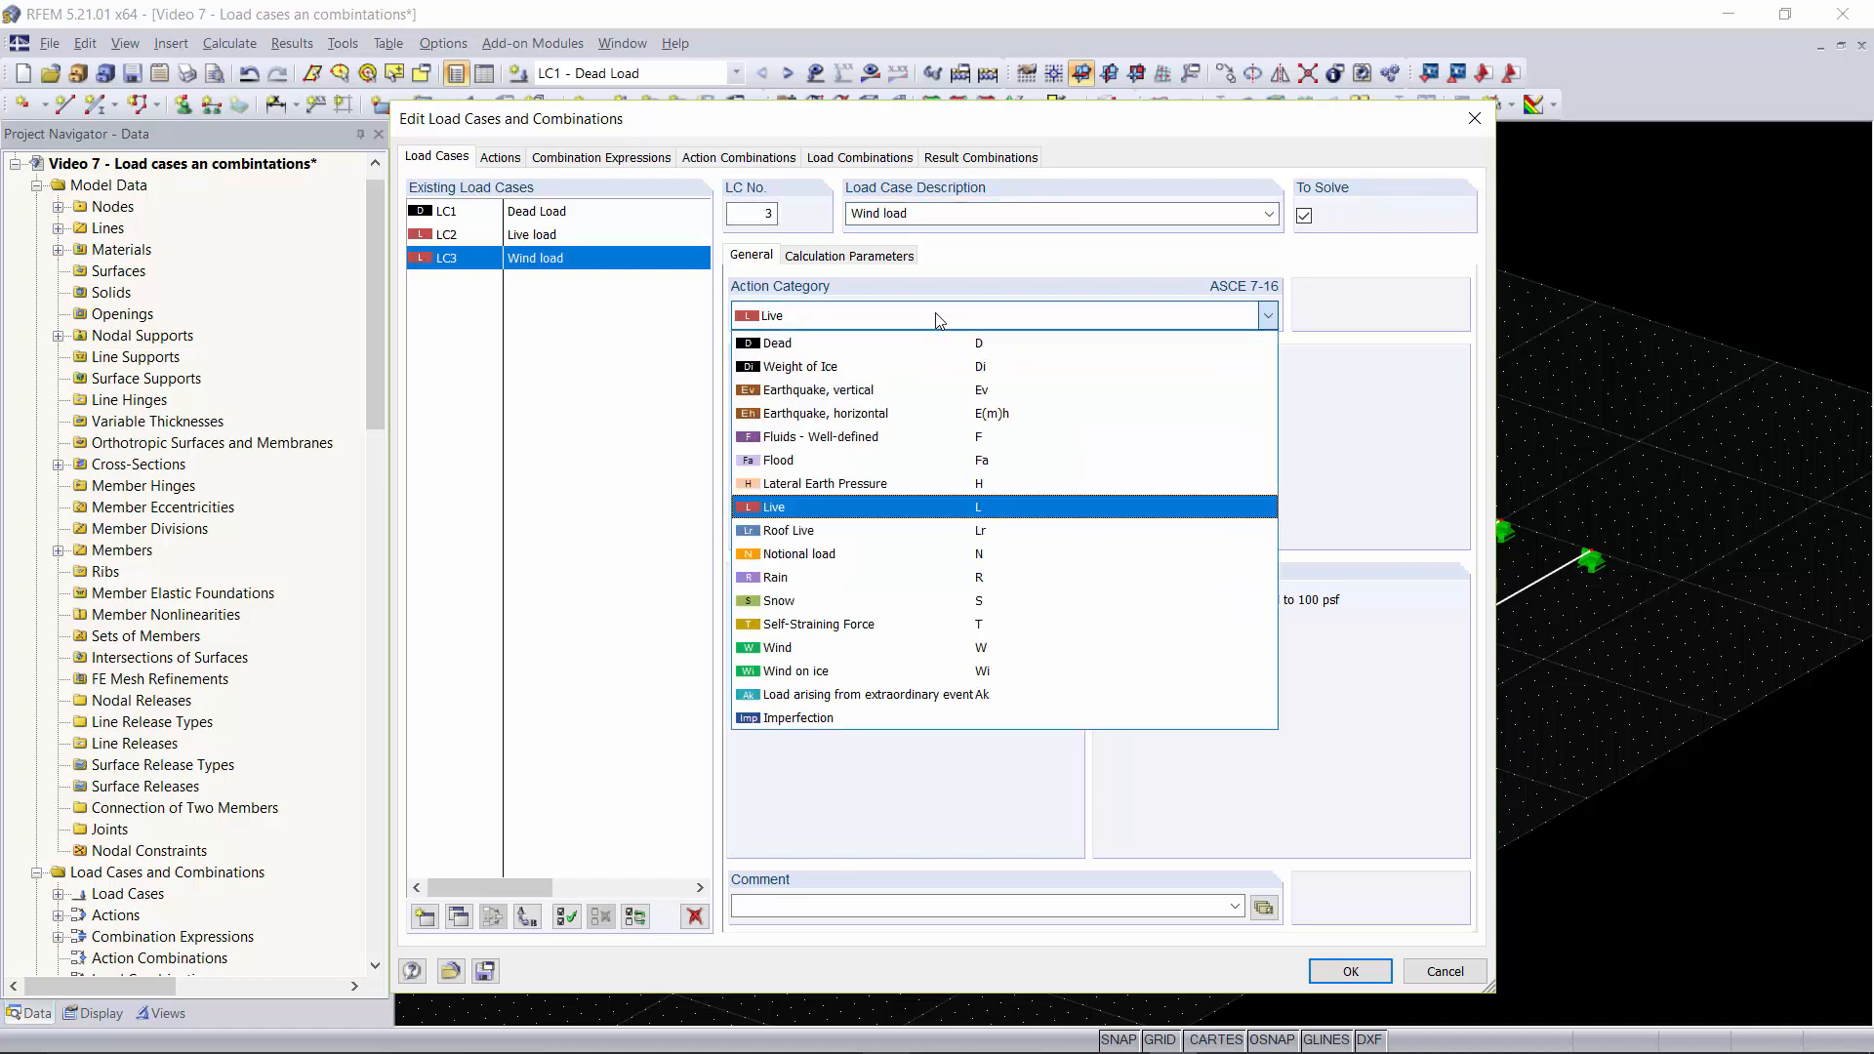
left_click(832, 648)
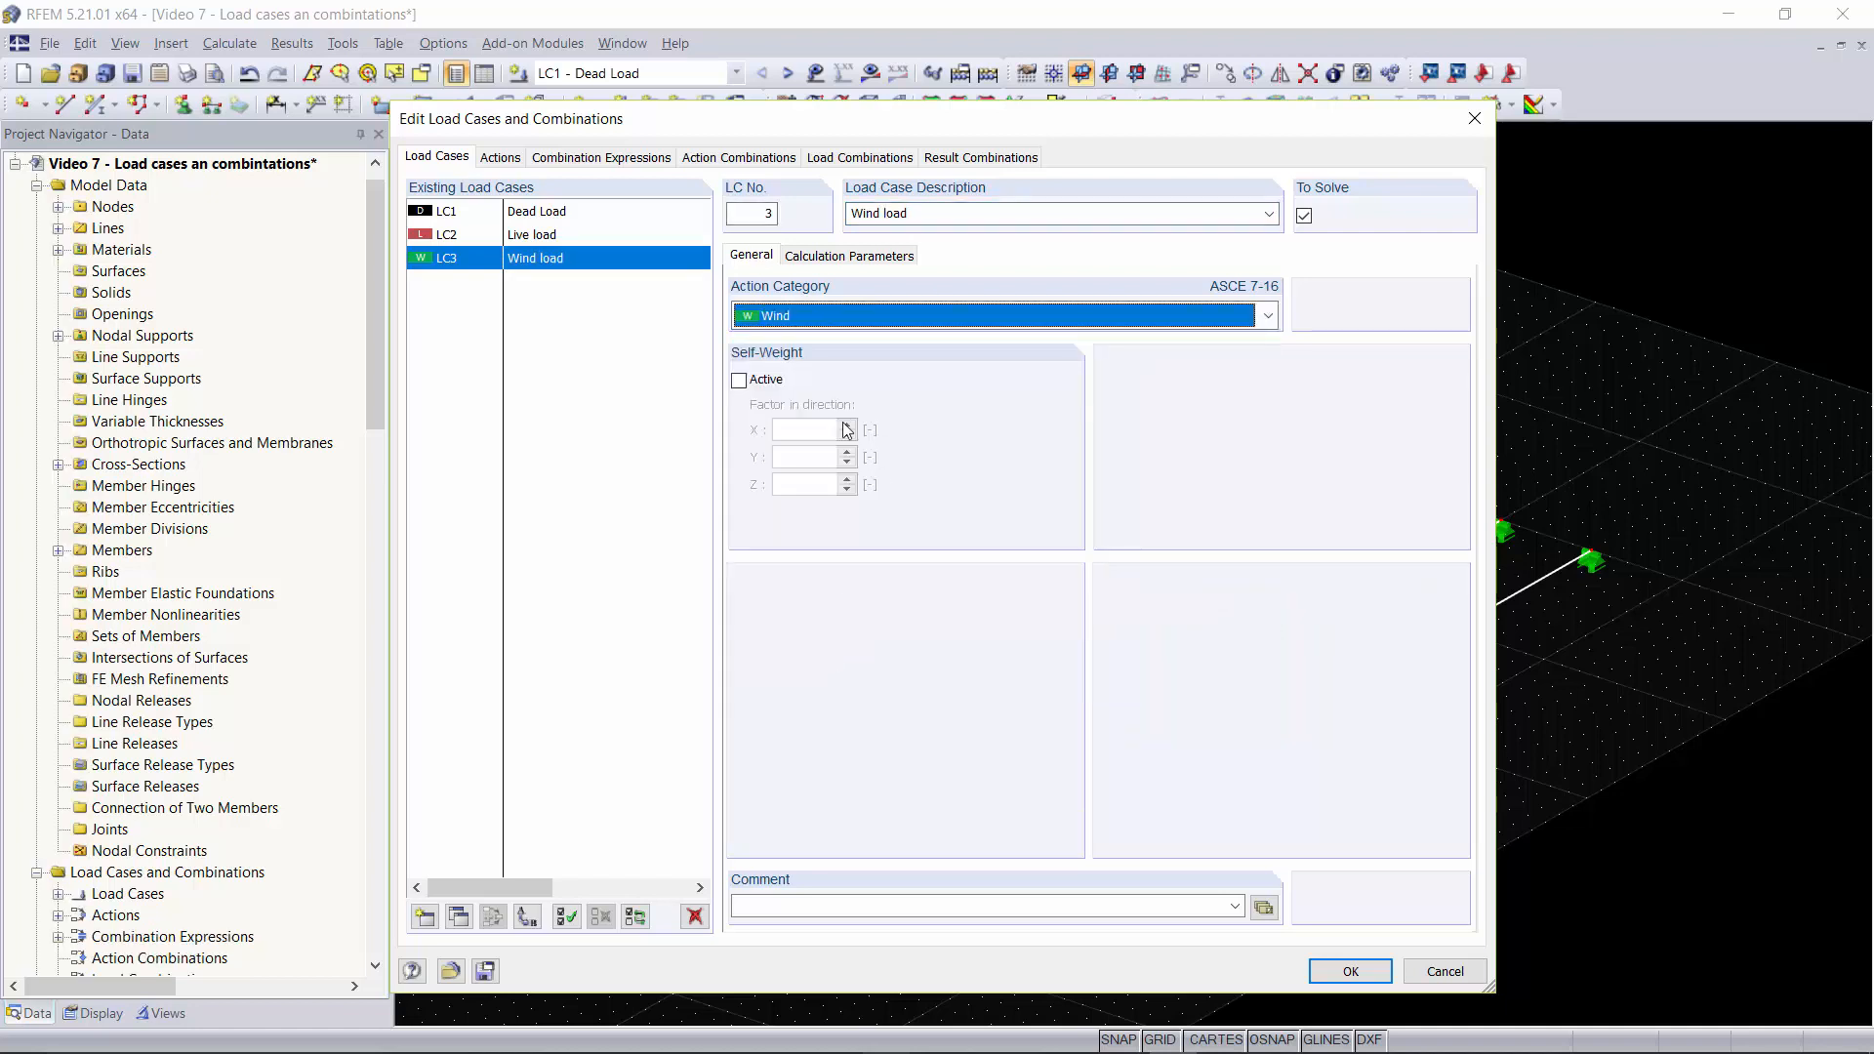
Step: Add load case LC4 described as "Snow load" and assign it the Snow action category
left_click(424, 917)
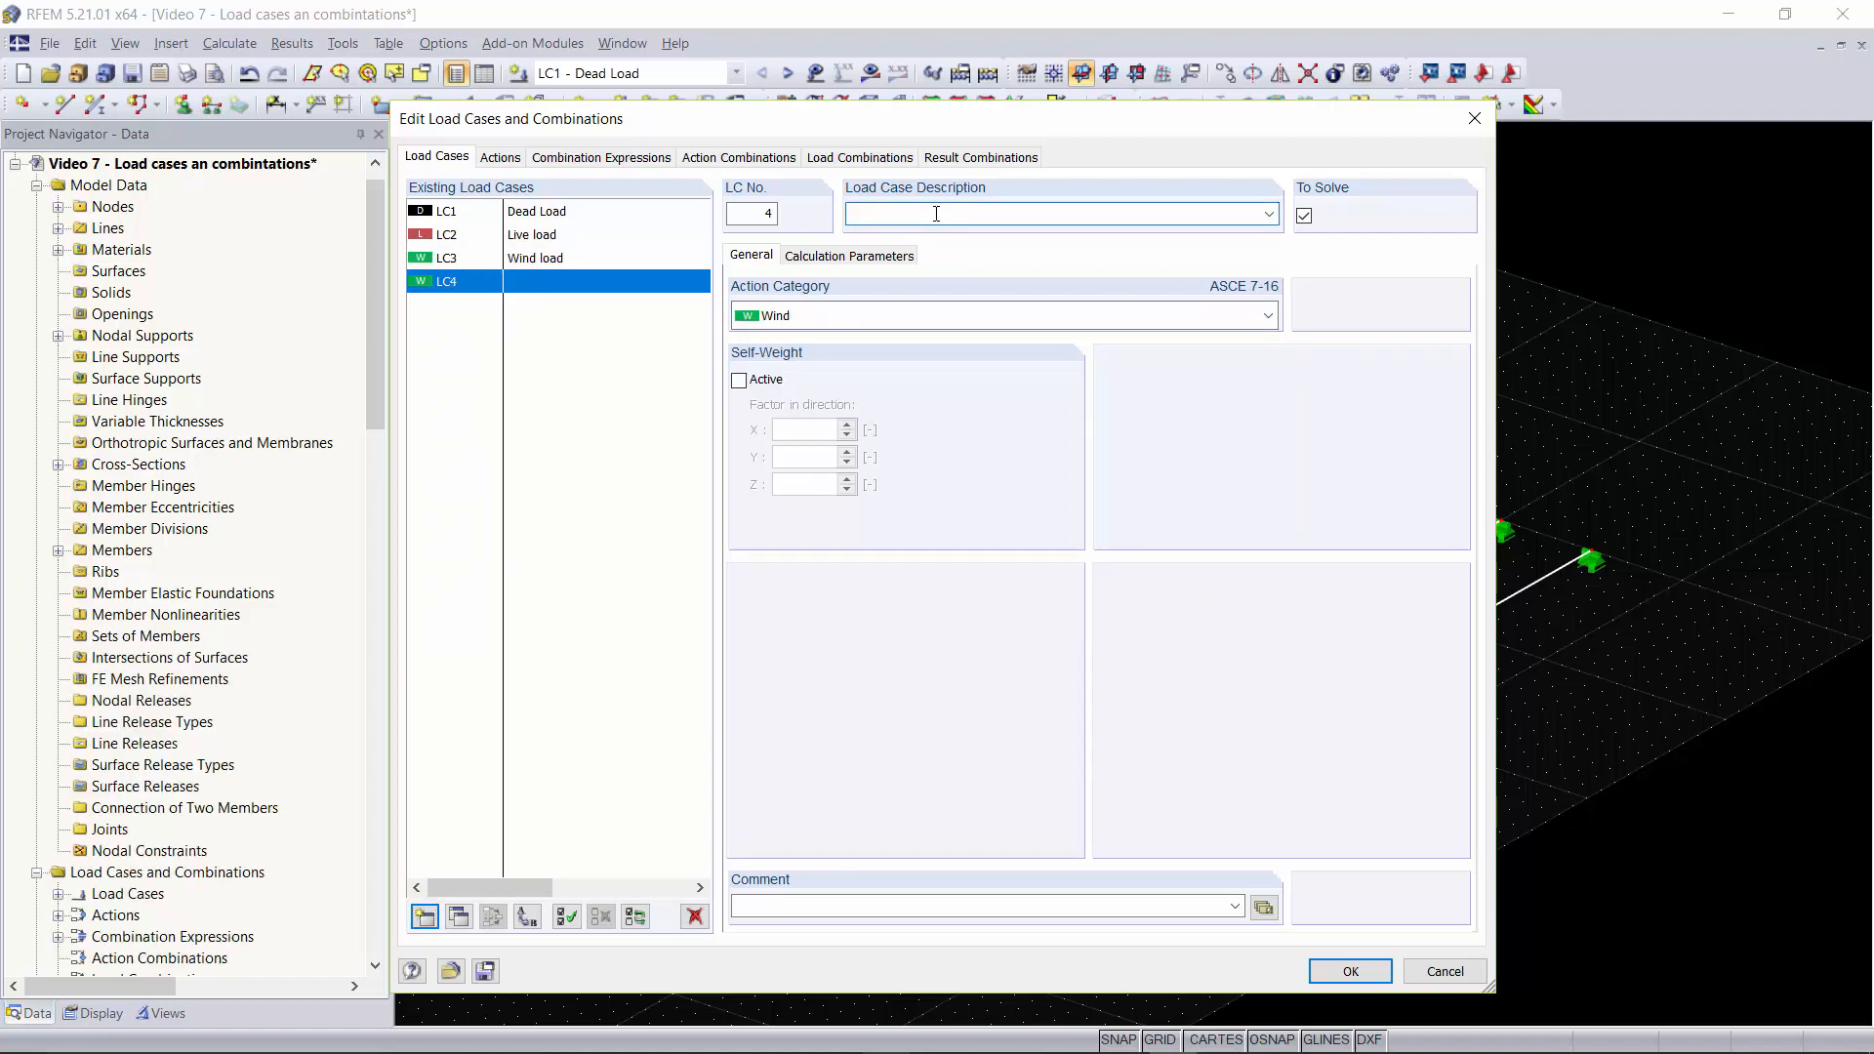
type("Snow load")
left_click(926, 314)
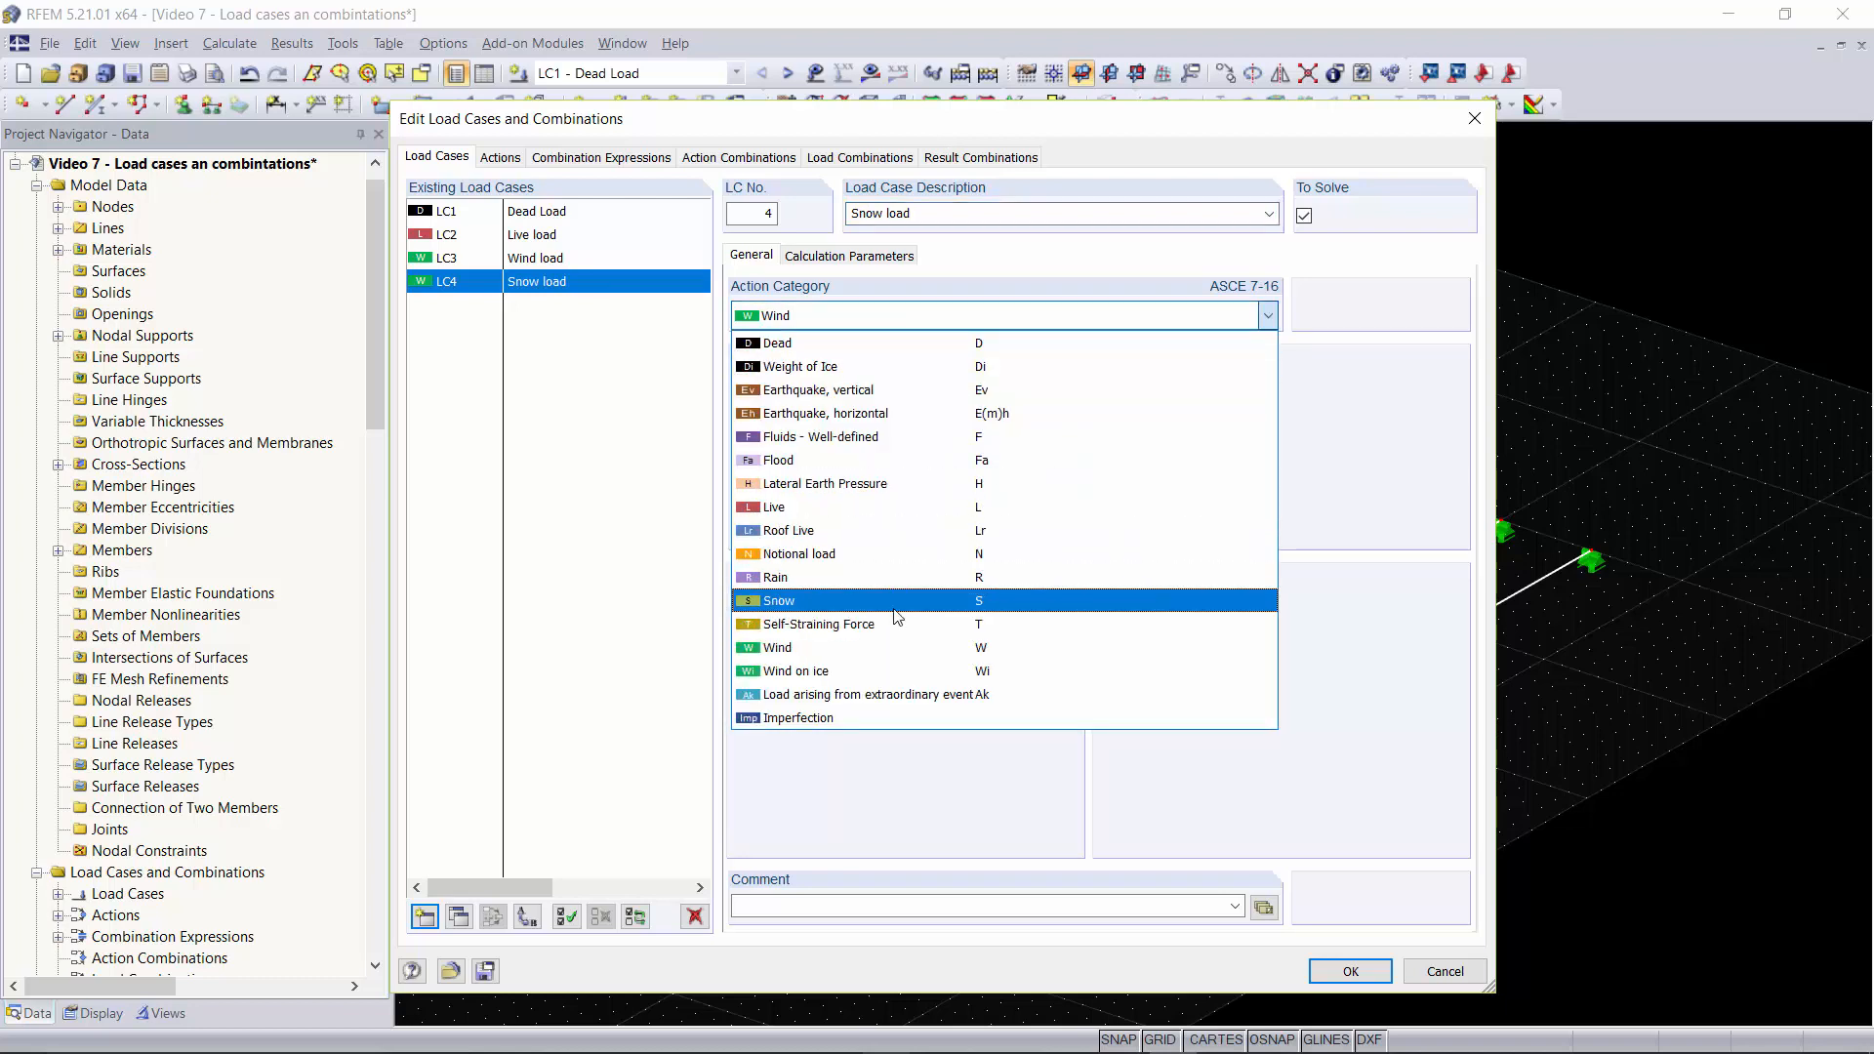
left_click(927, 600)
Step: Review the dead and live actions, and the LRFD and ASD combination expressions including the formulas of the Section 2.3 design situation
left_click(500, 157)
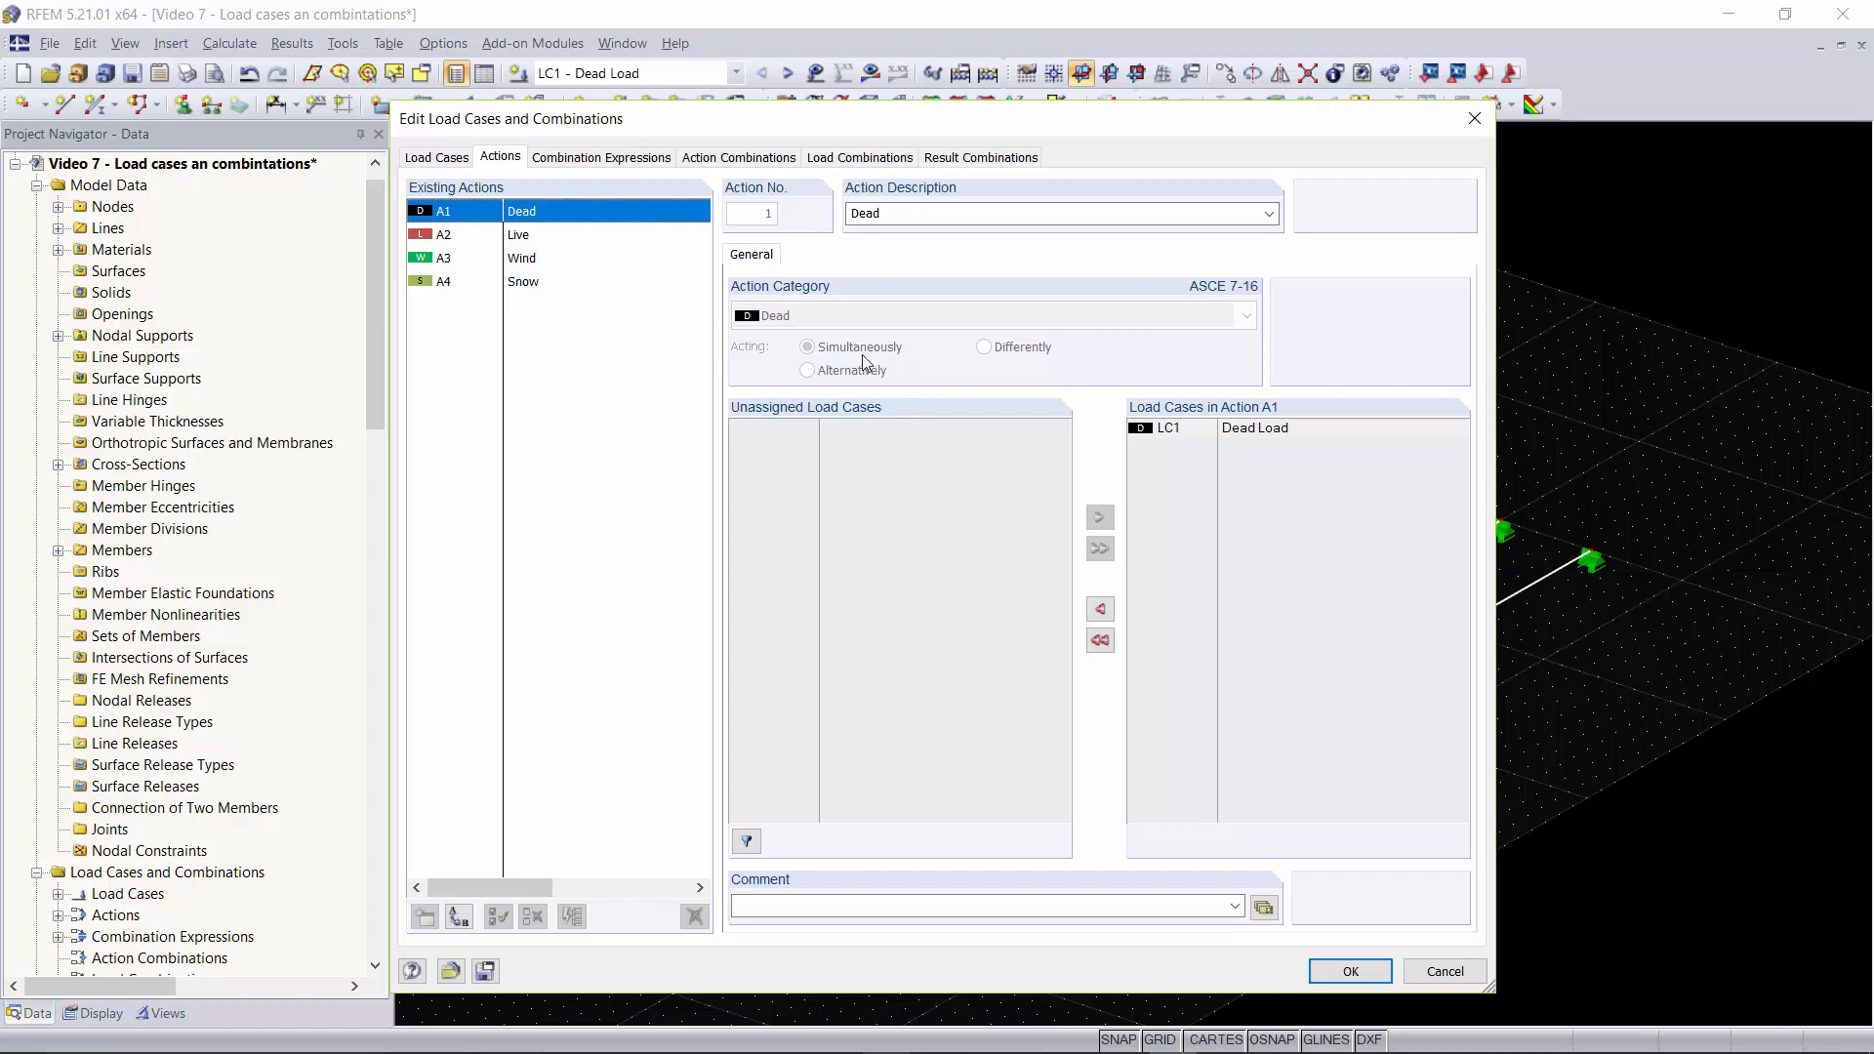
left_click(483, 236)
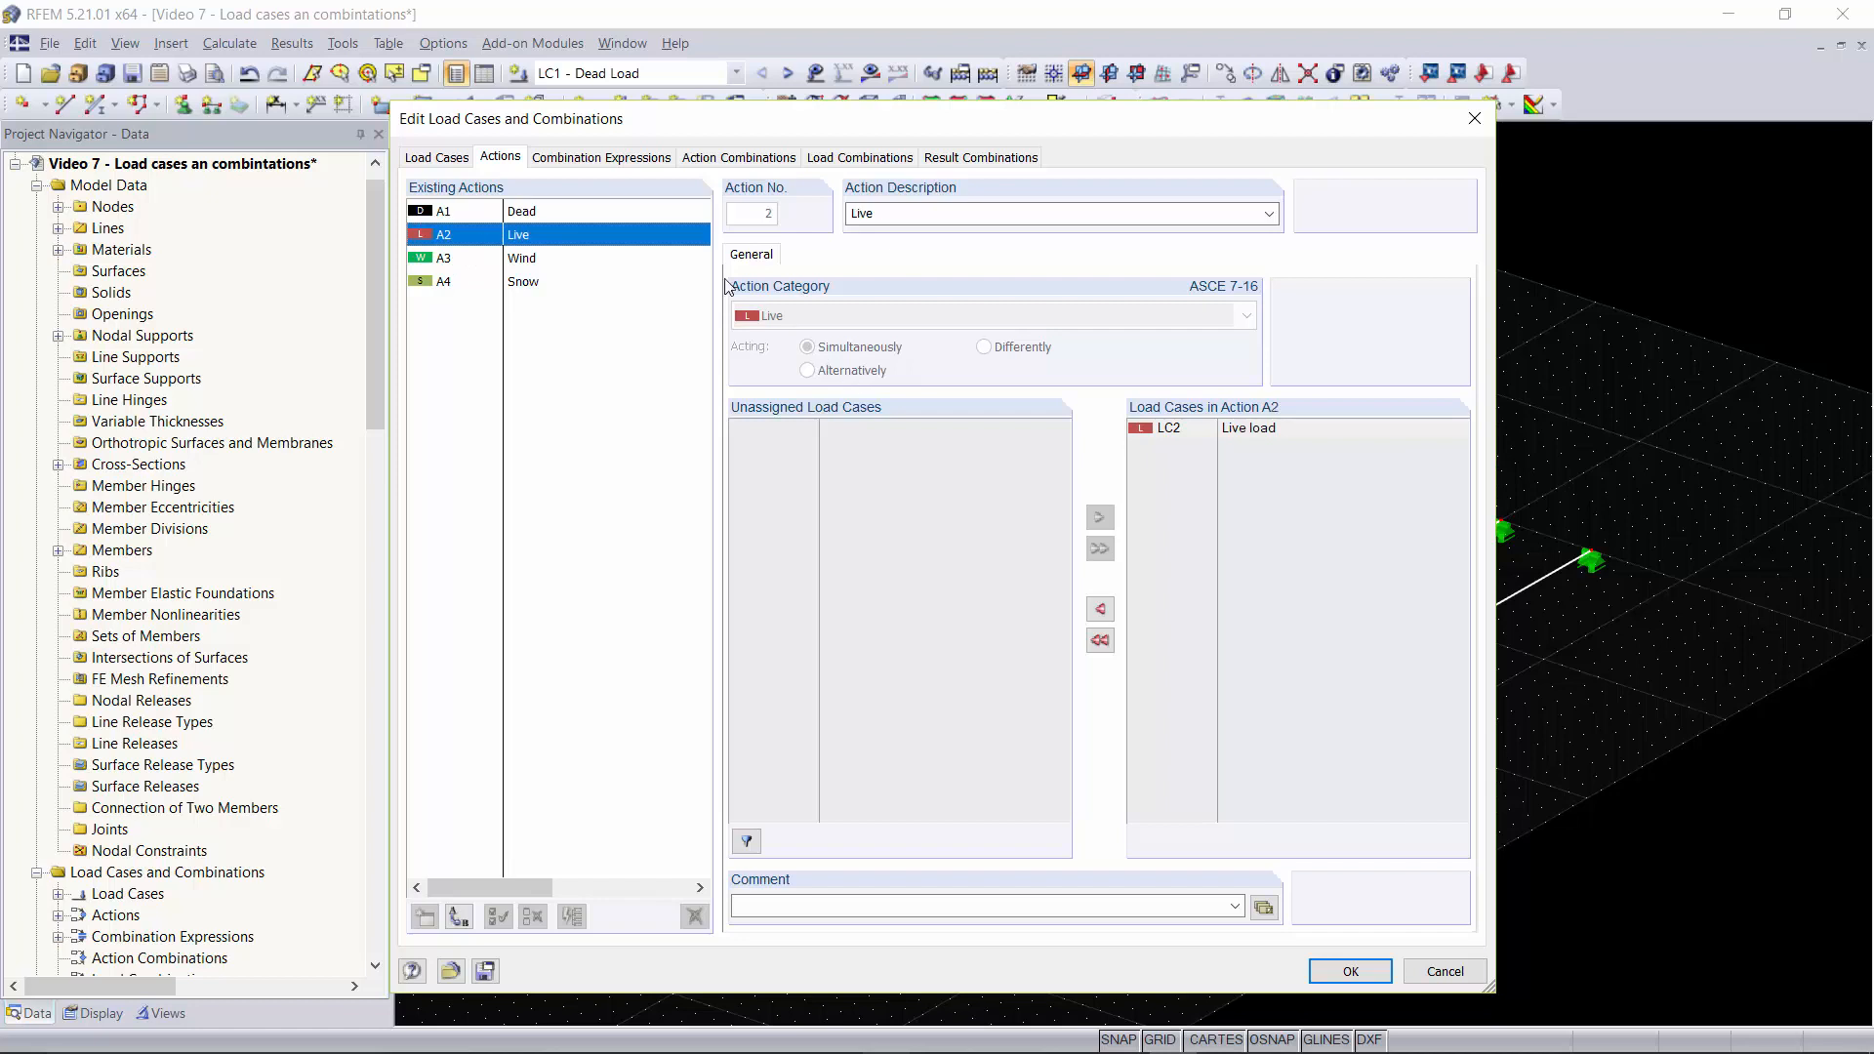
left_click(588, 165)
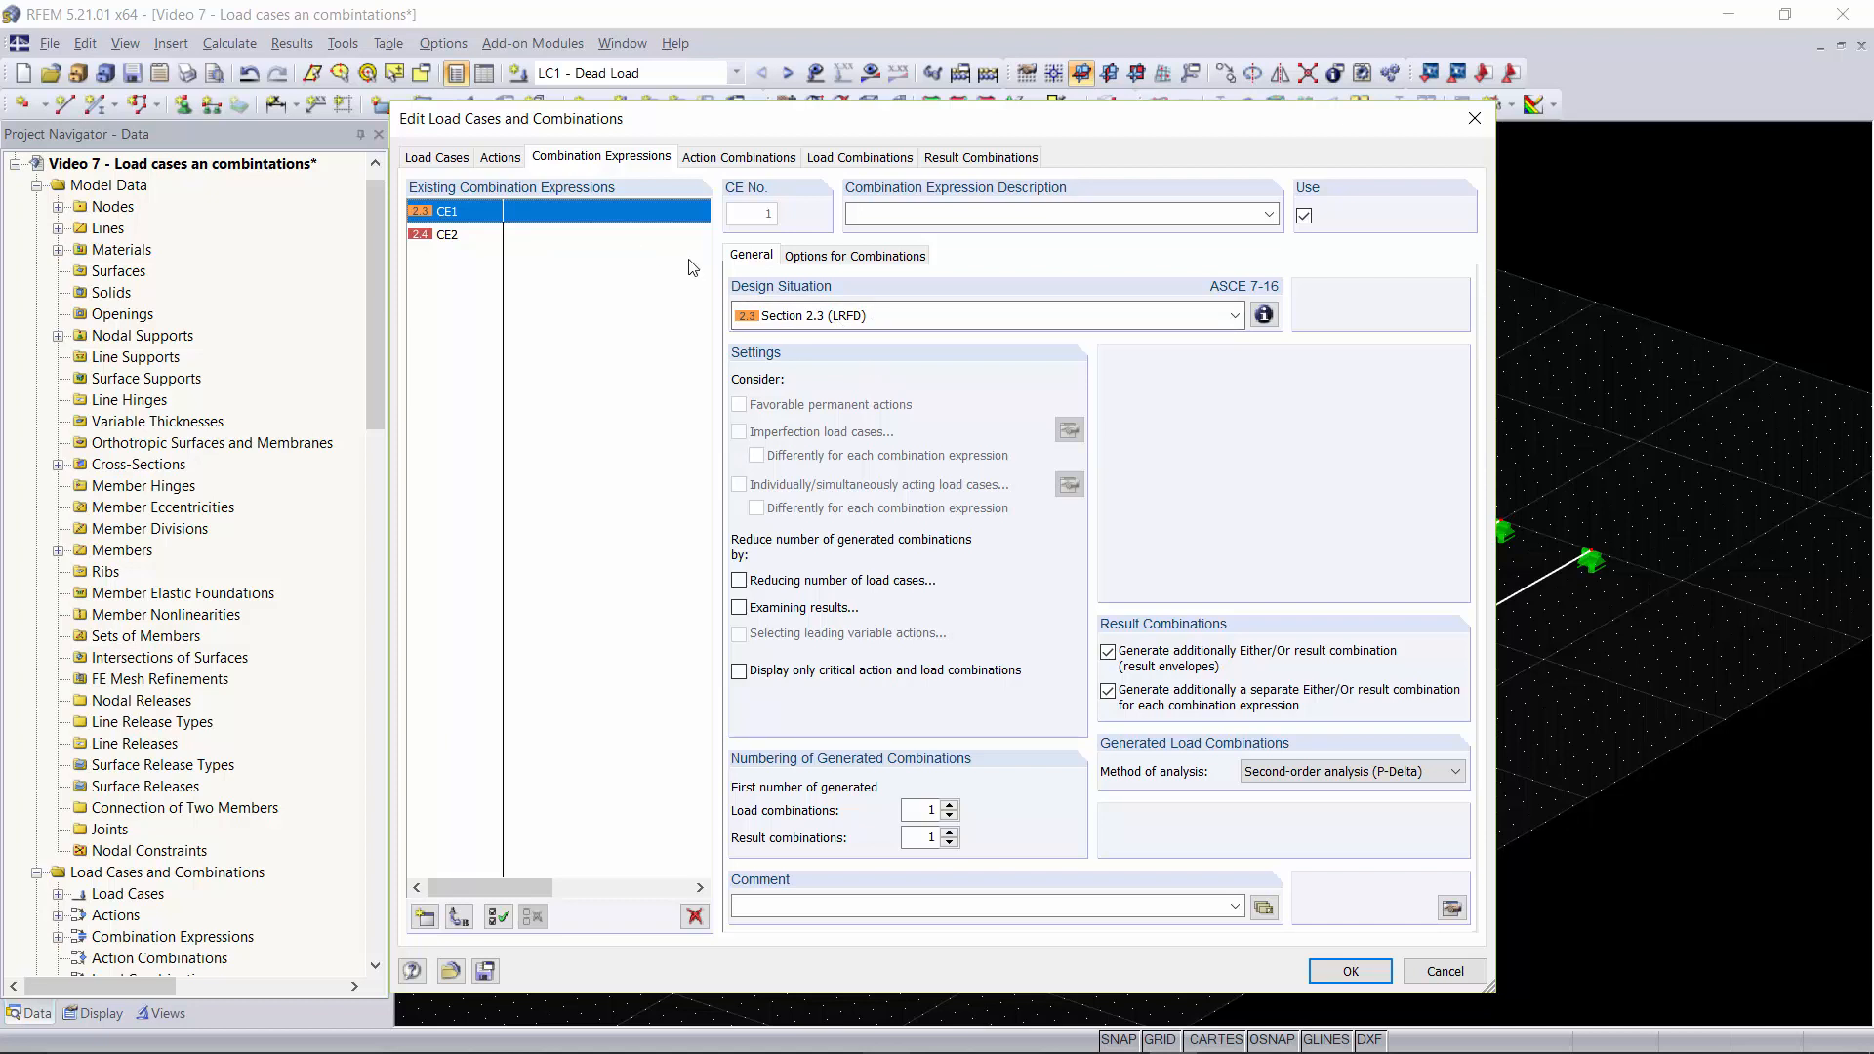
left_click(601, 234)
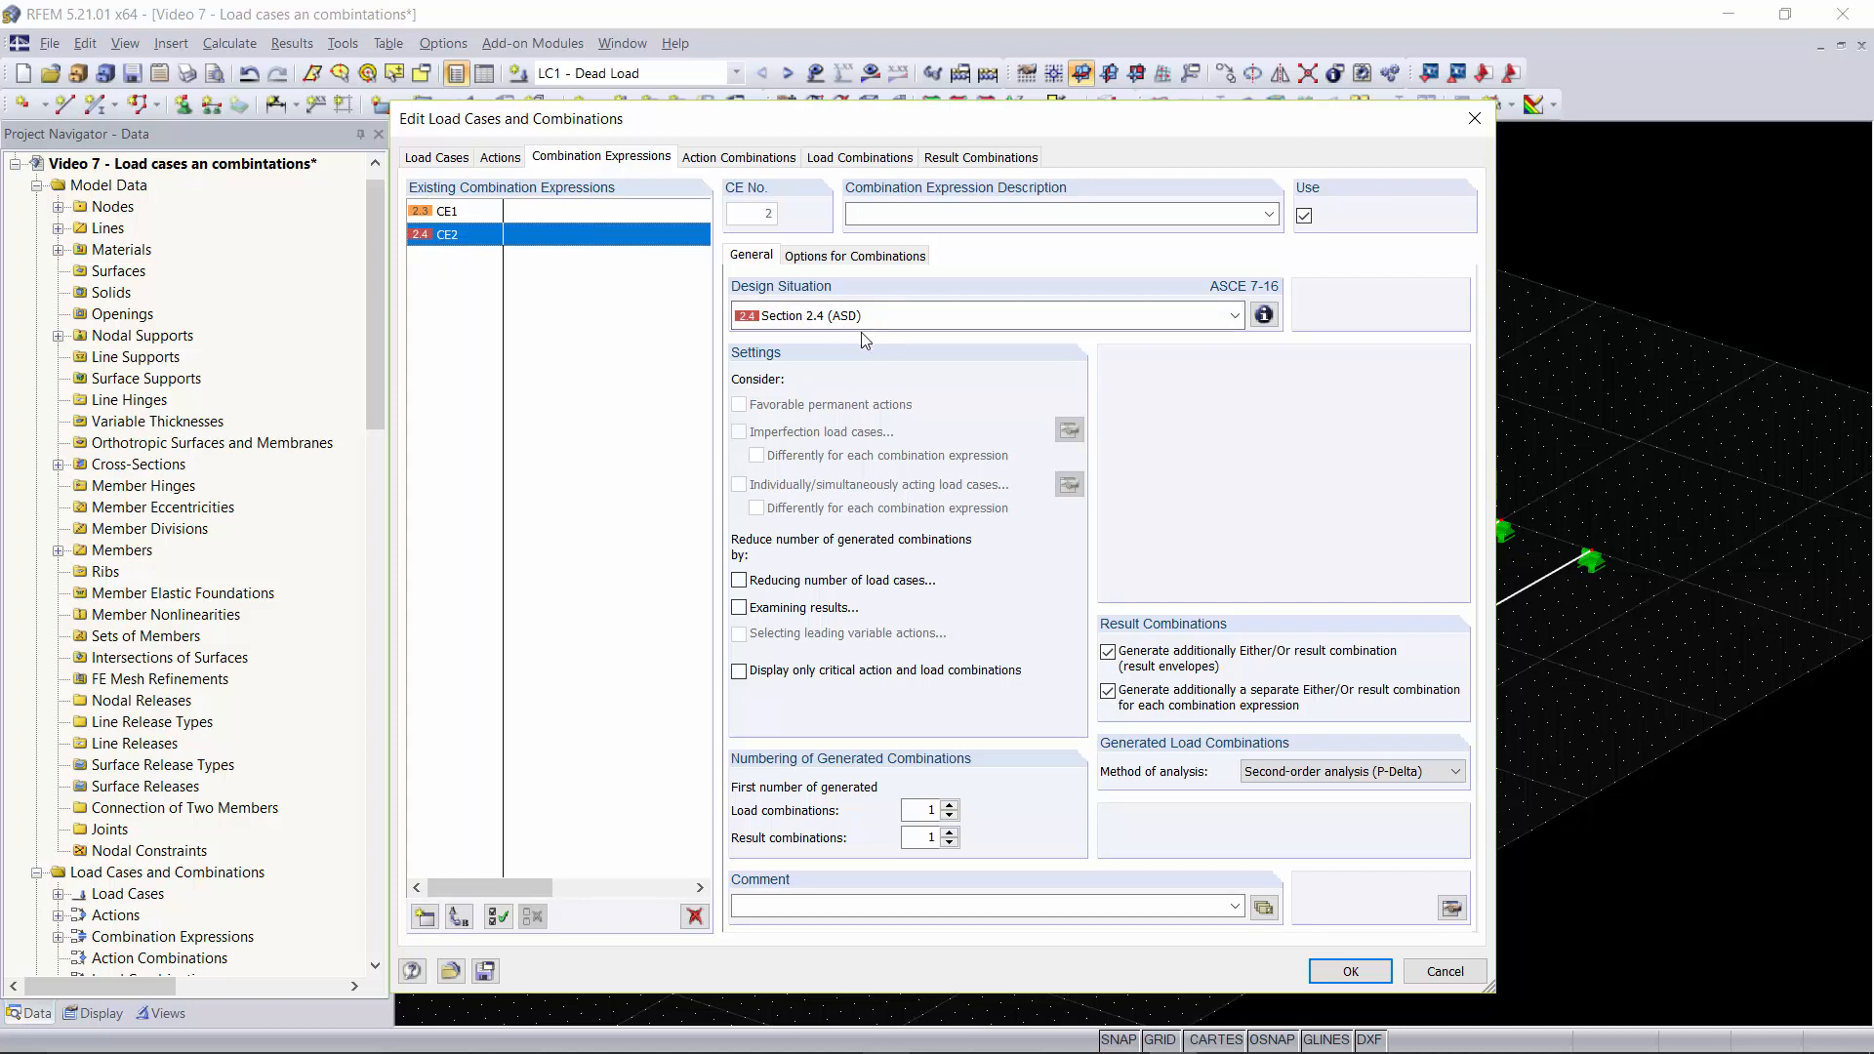
left_click(634, 213)
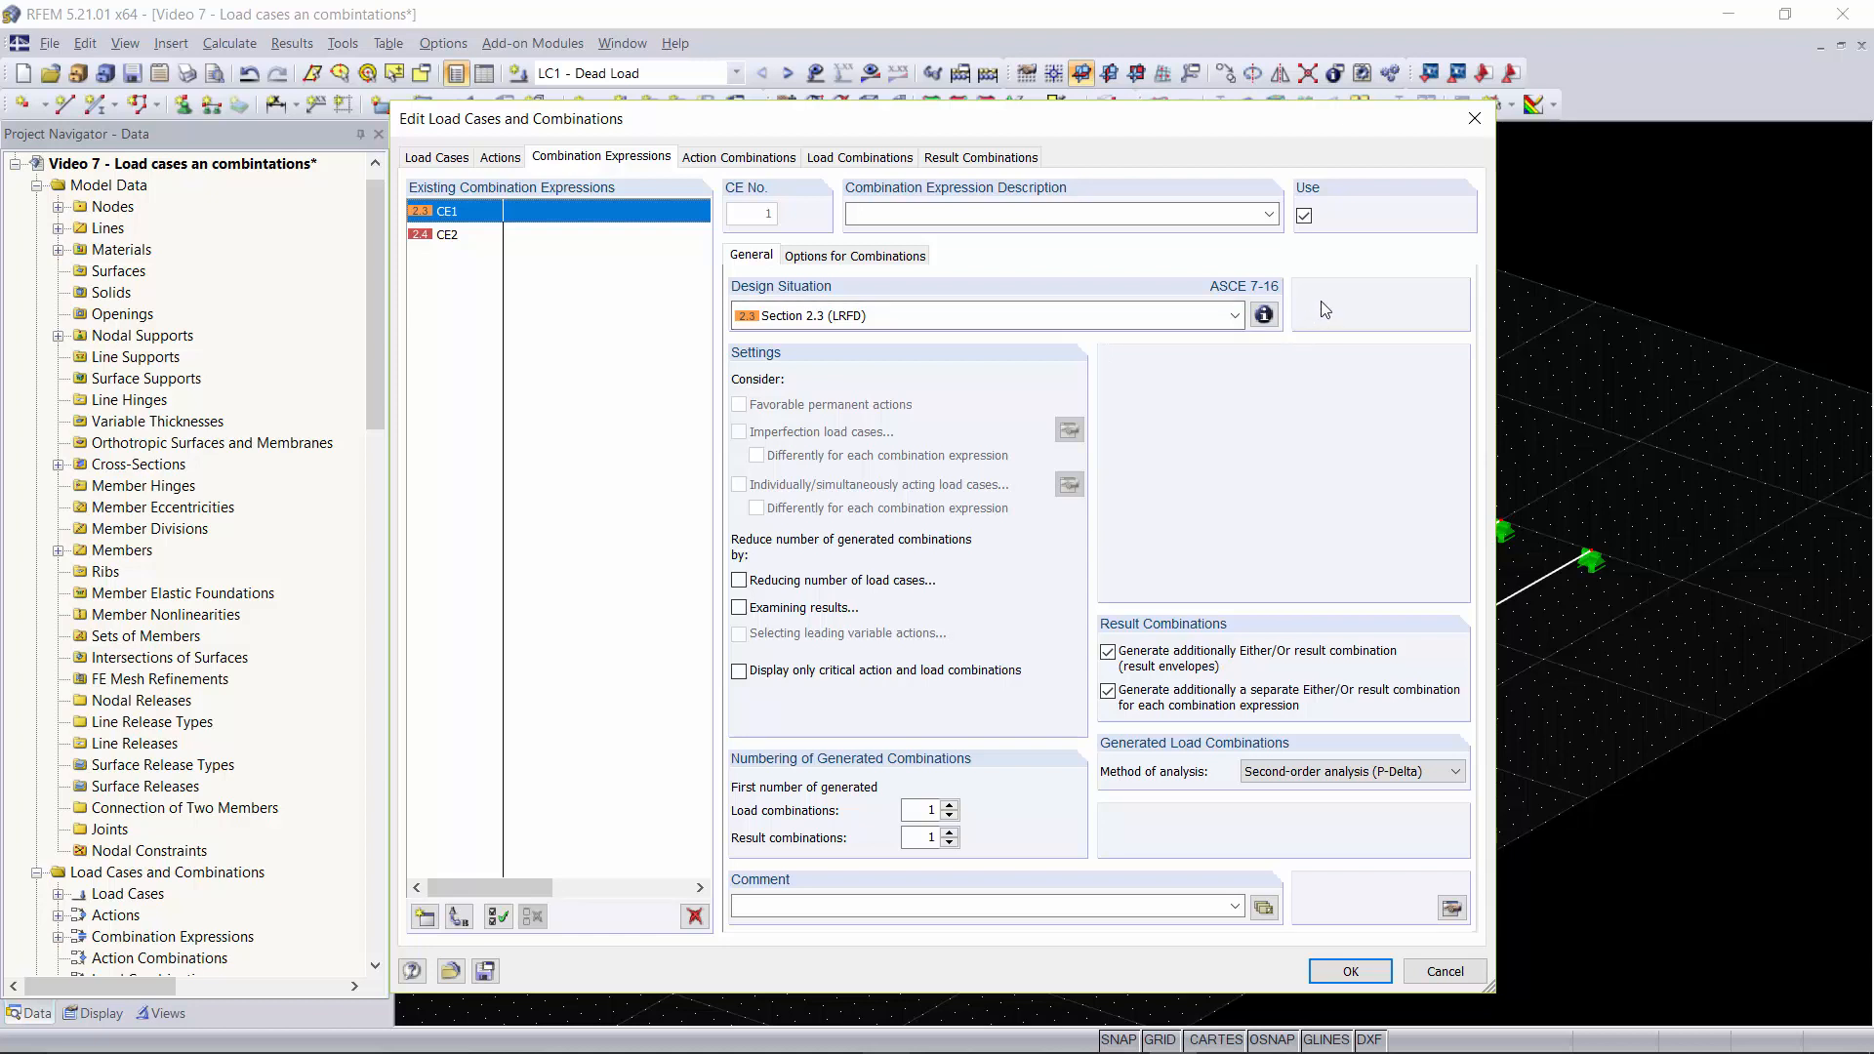
left_click(1263, 315)
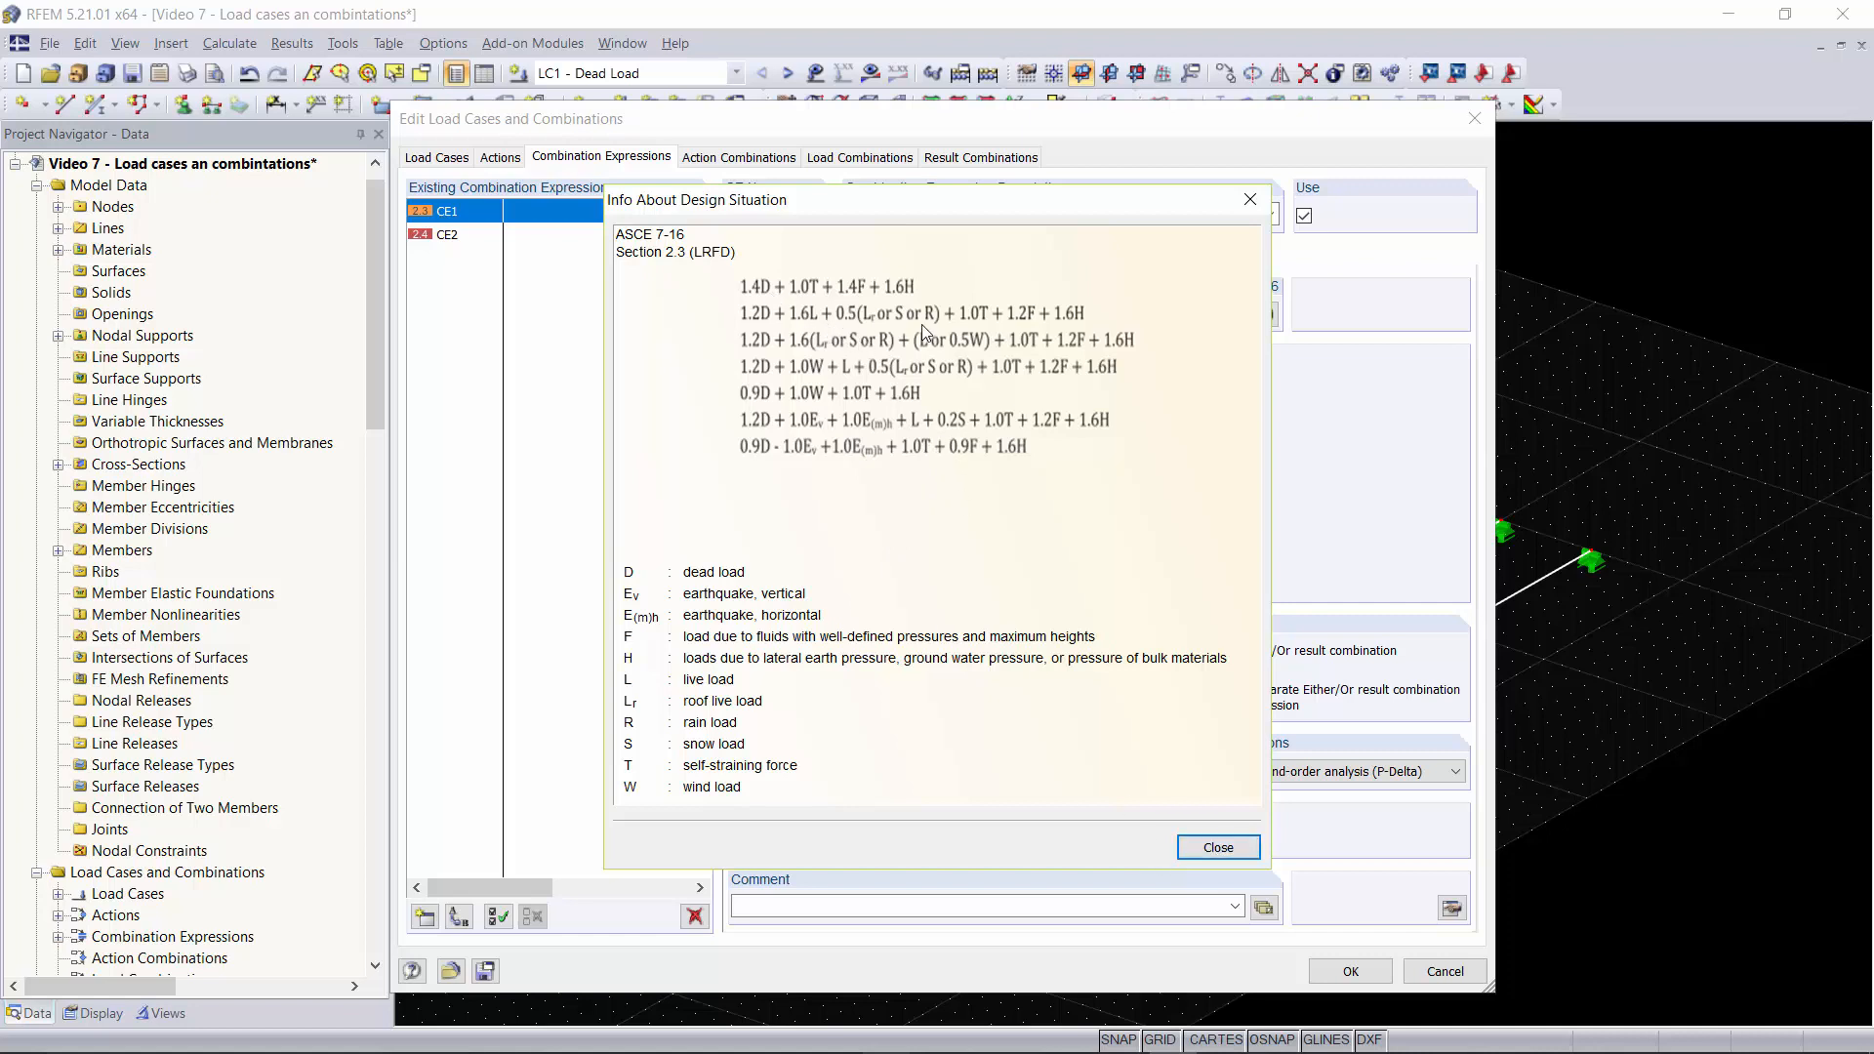
left_click(1218, 847)
Step: Examine the generated action combinations, checking the LRFD design situation formulas and the composition of ASD combinations AC34, AC37 and AC41
left_click(770, 159)
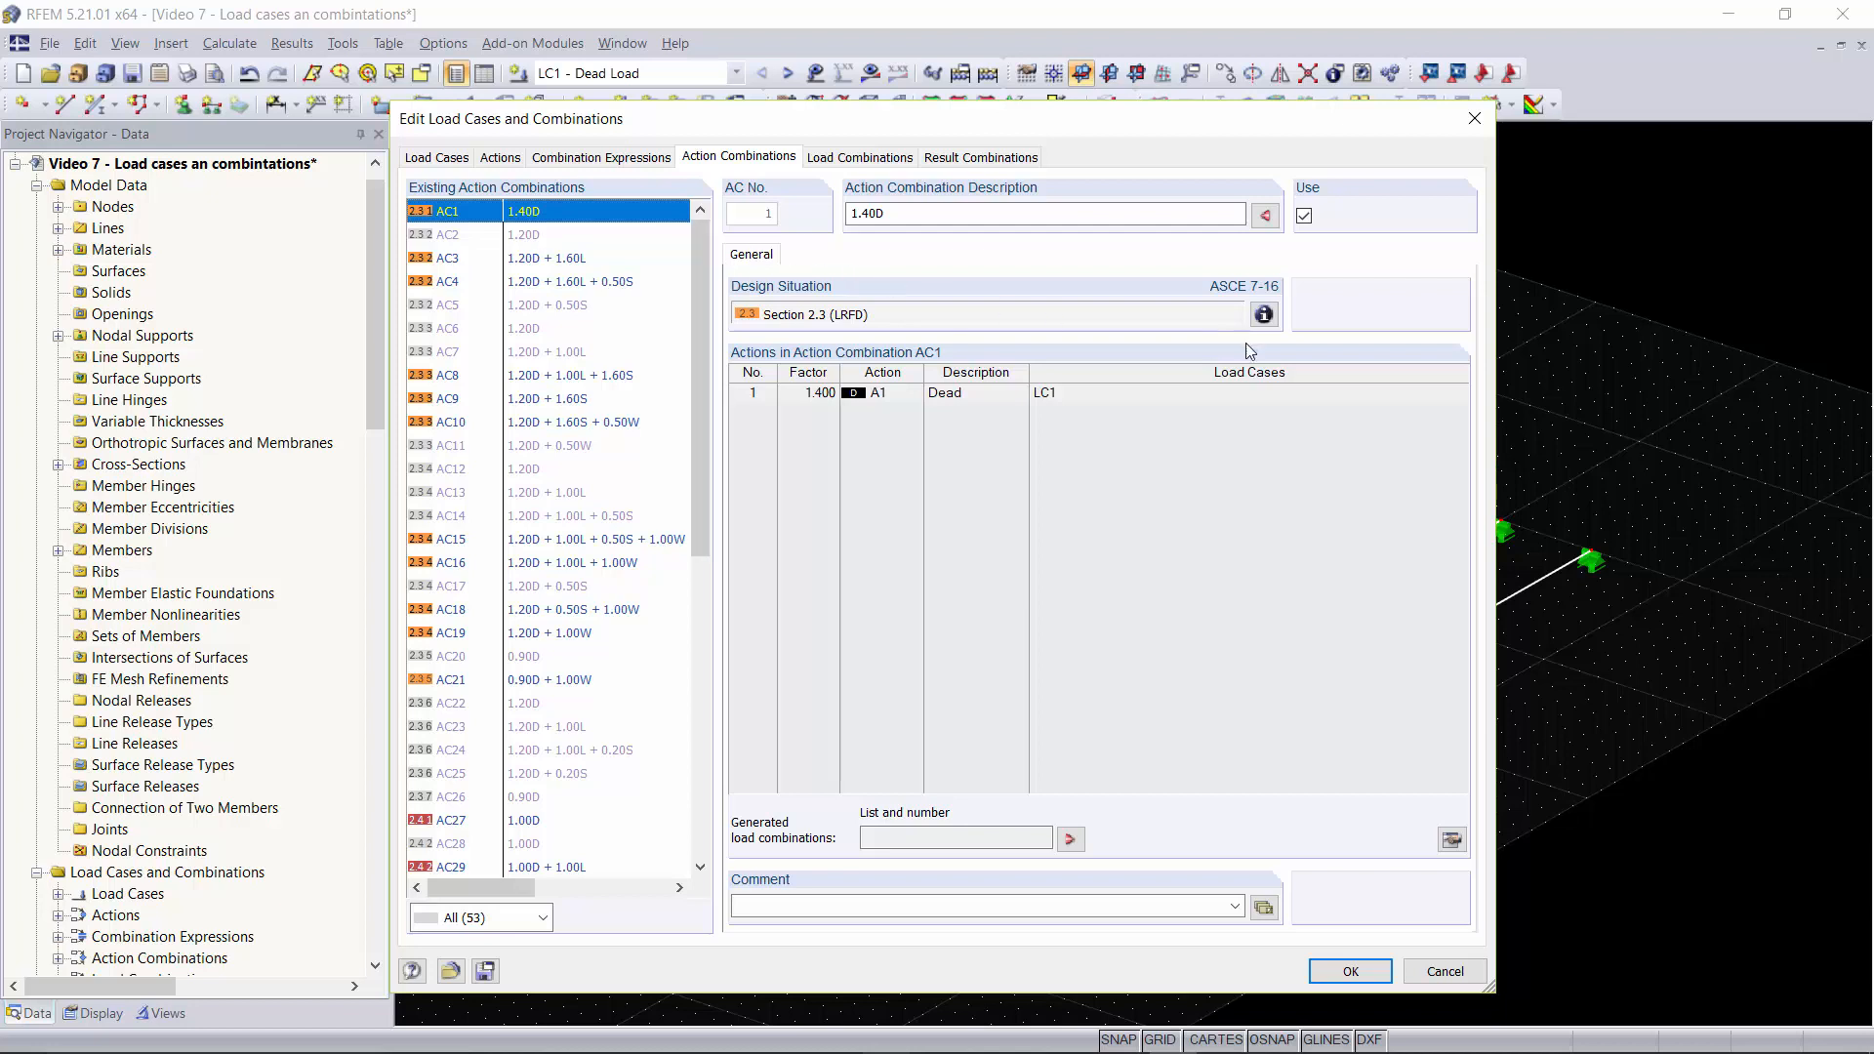
left_click(1262, 315)
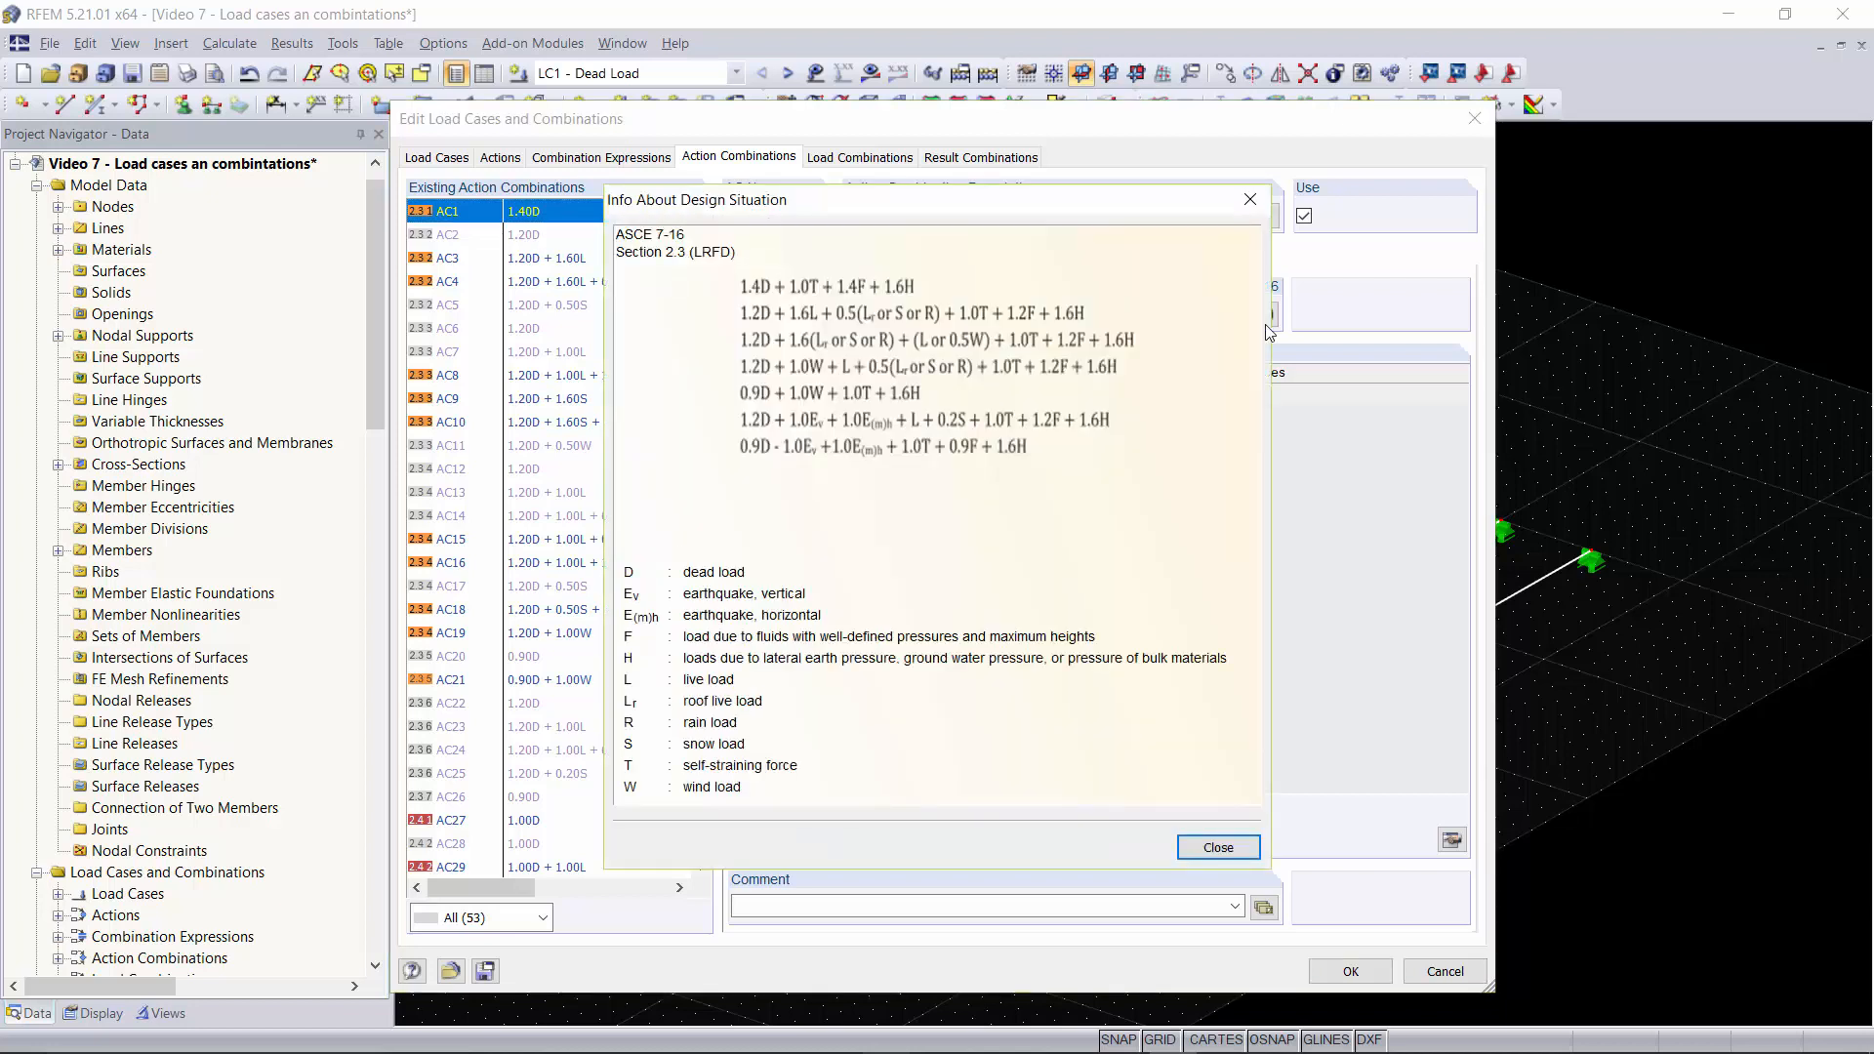
left_click(1247, 203)
scroll(564, 420, "down", 8)
left_click(570, 423)
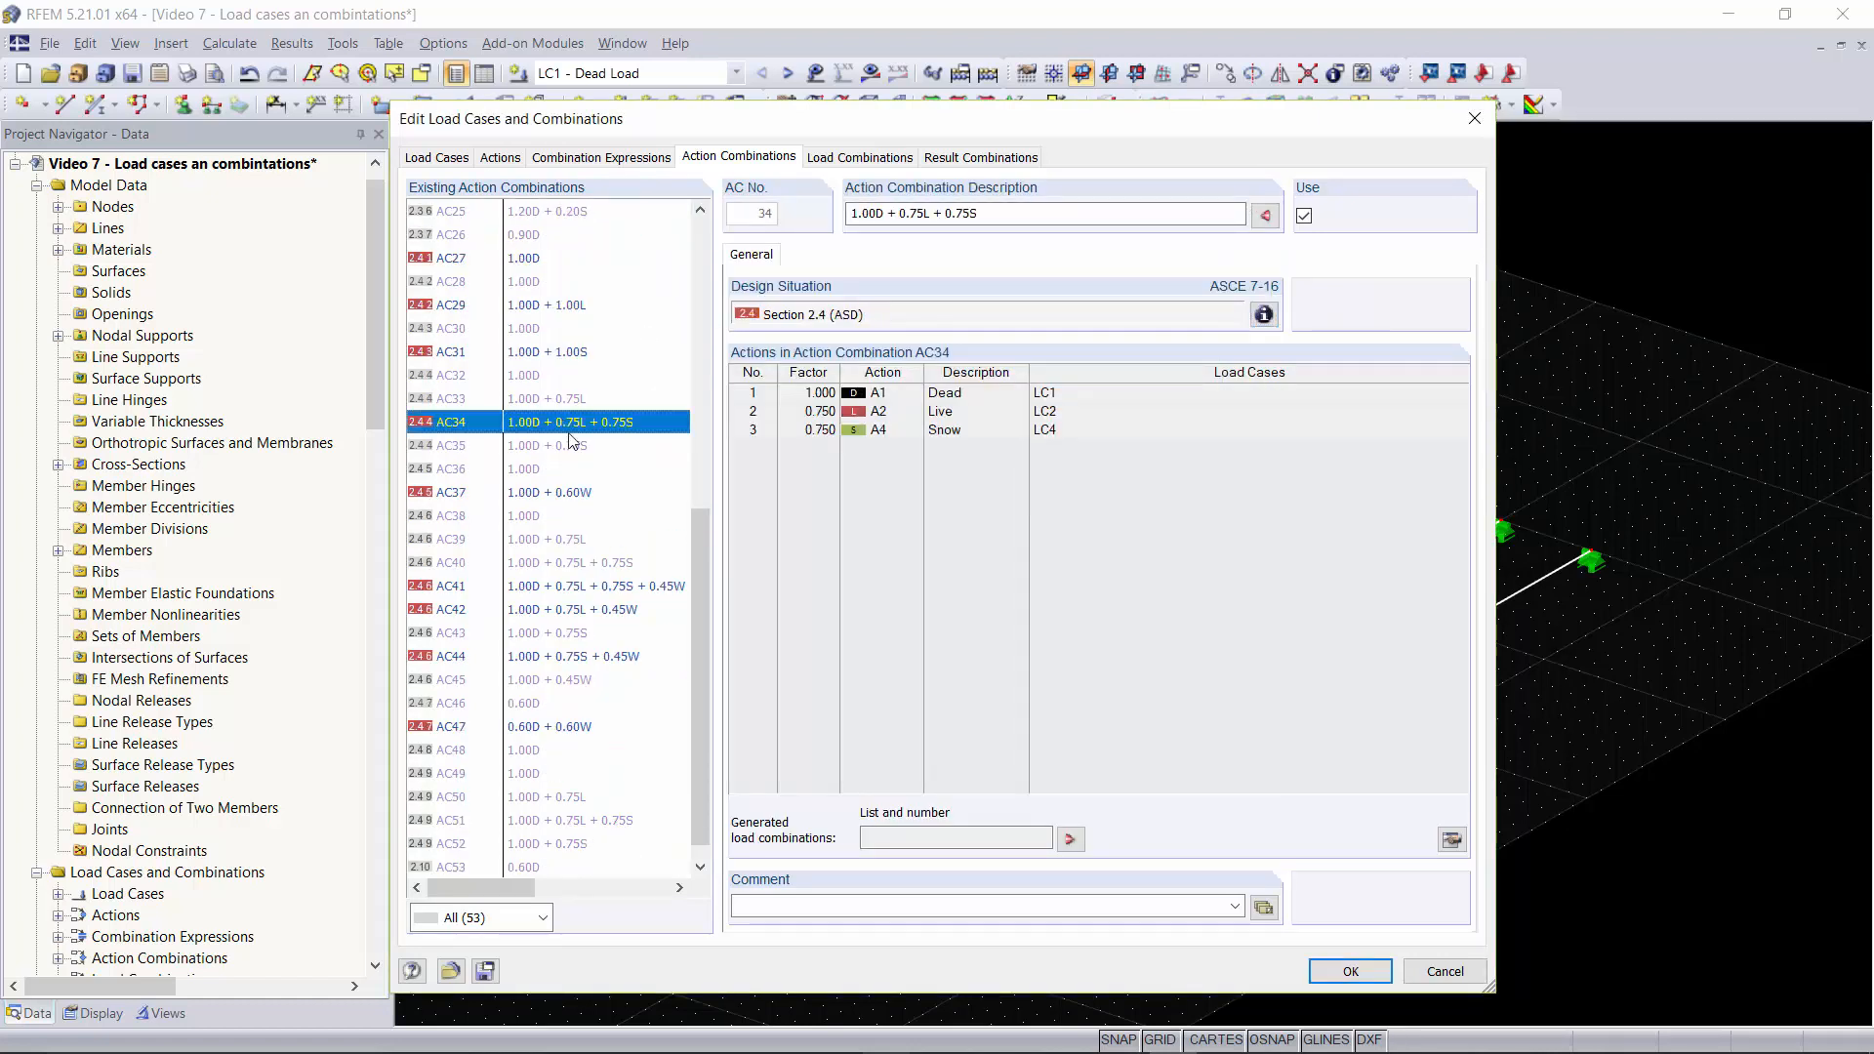
left_click(585, 493)
left_click(578, 589)
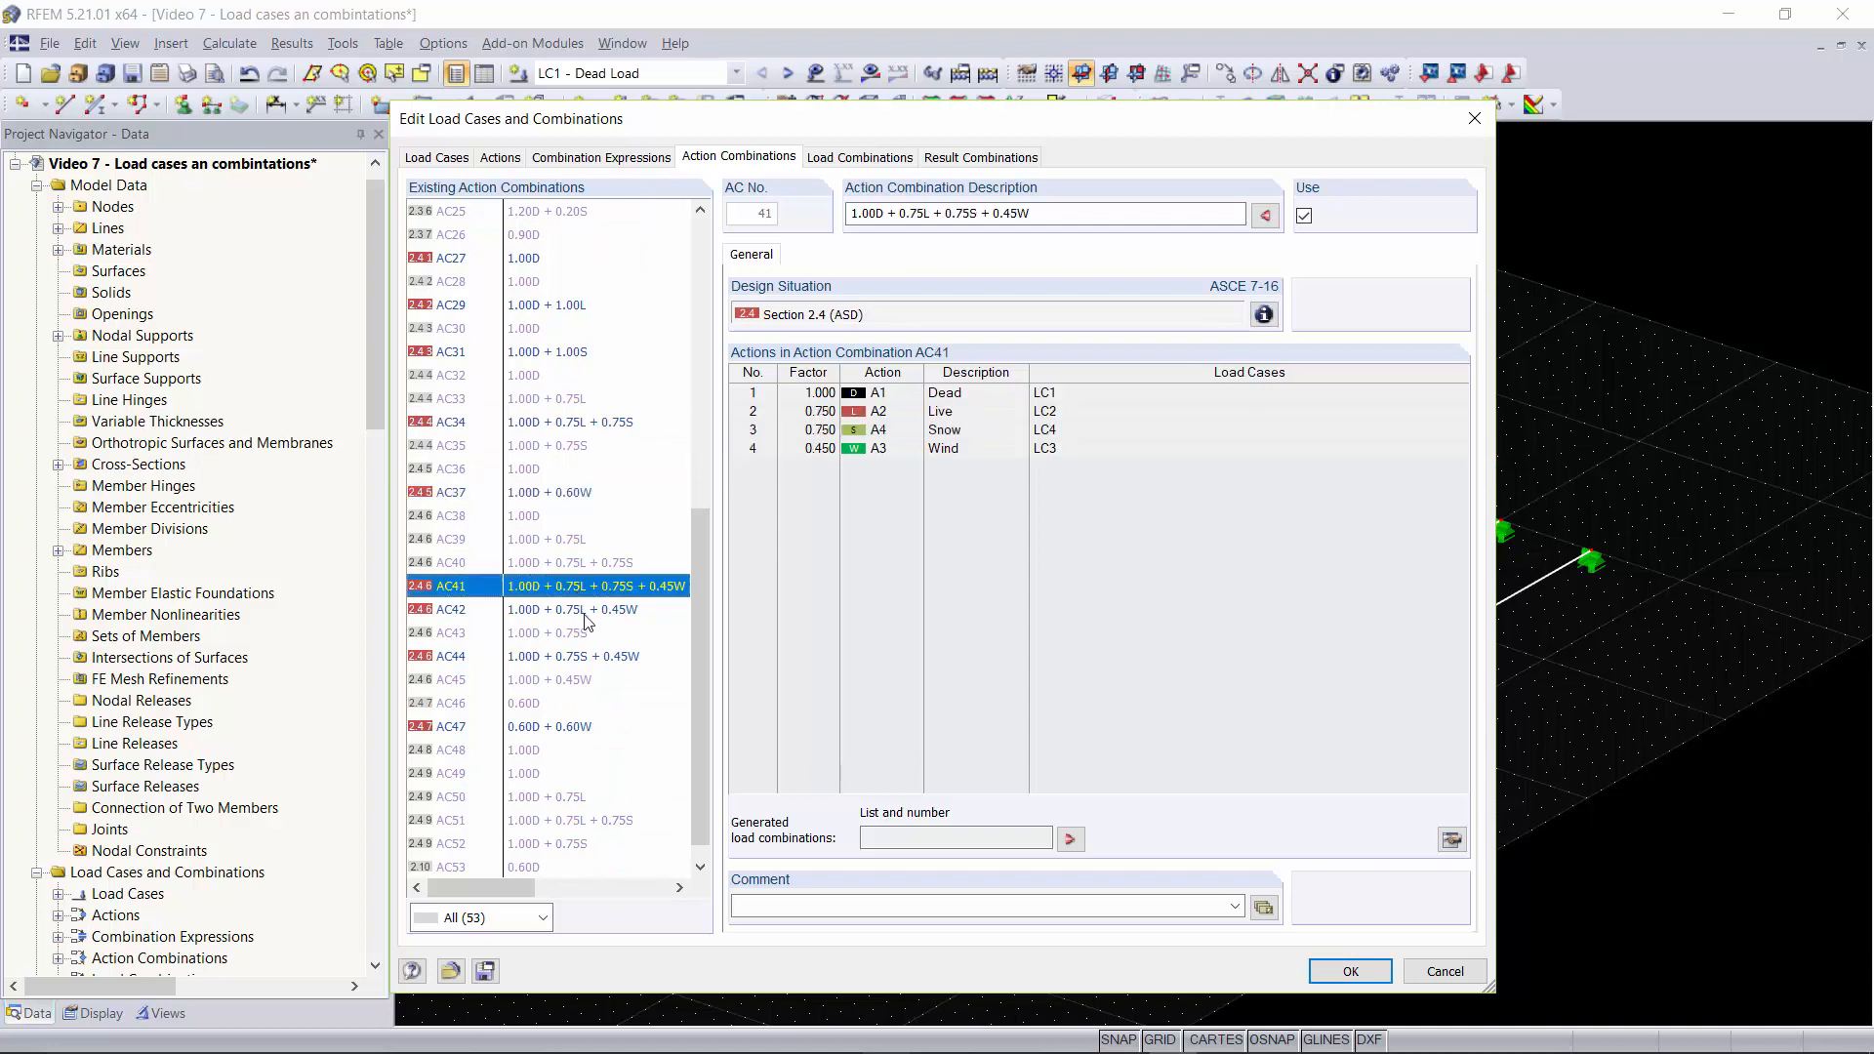
Step: Check the ASD action combinations AC42 and AC44, and return to the first action combination in the list
left_click(586, 613)
left_click(595, 658)
key("Home")
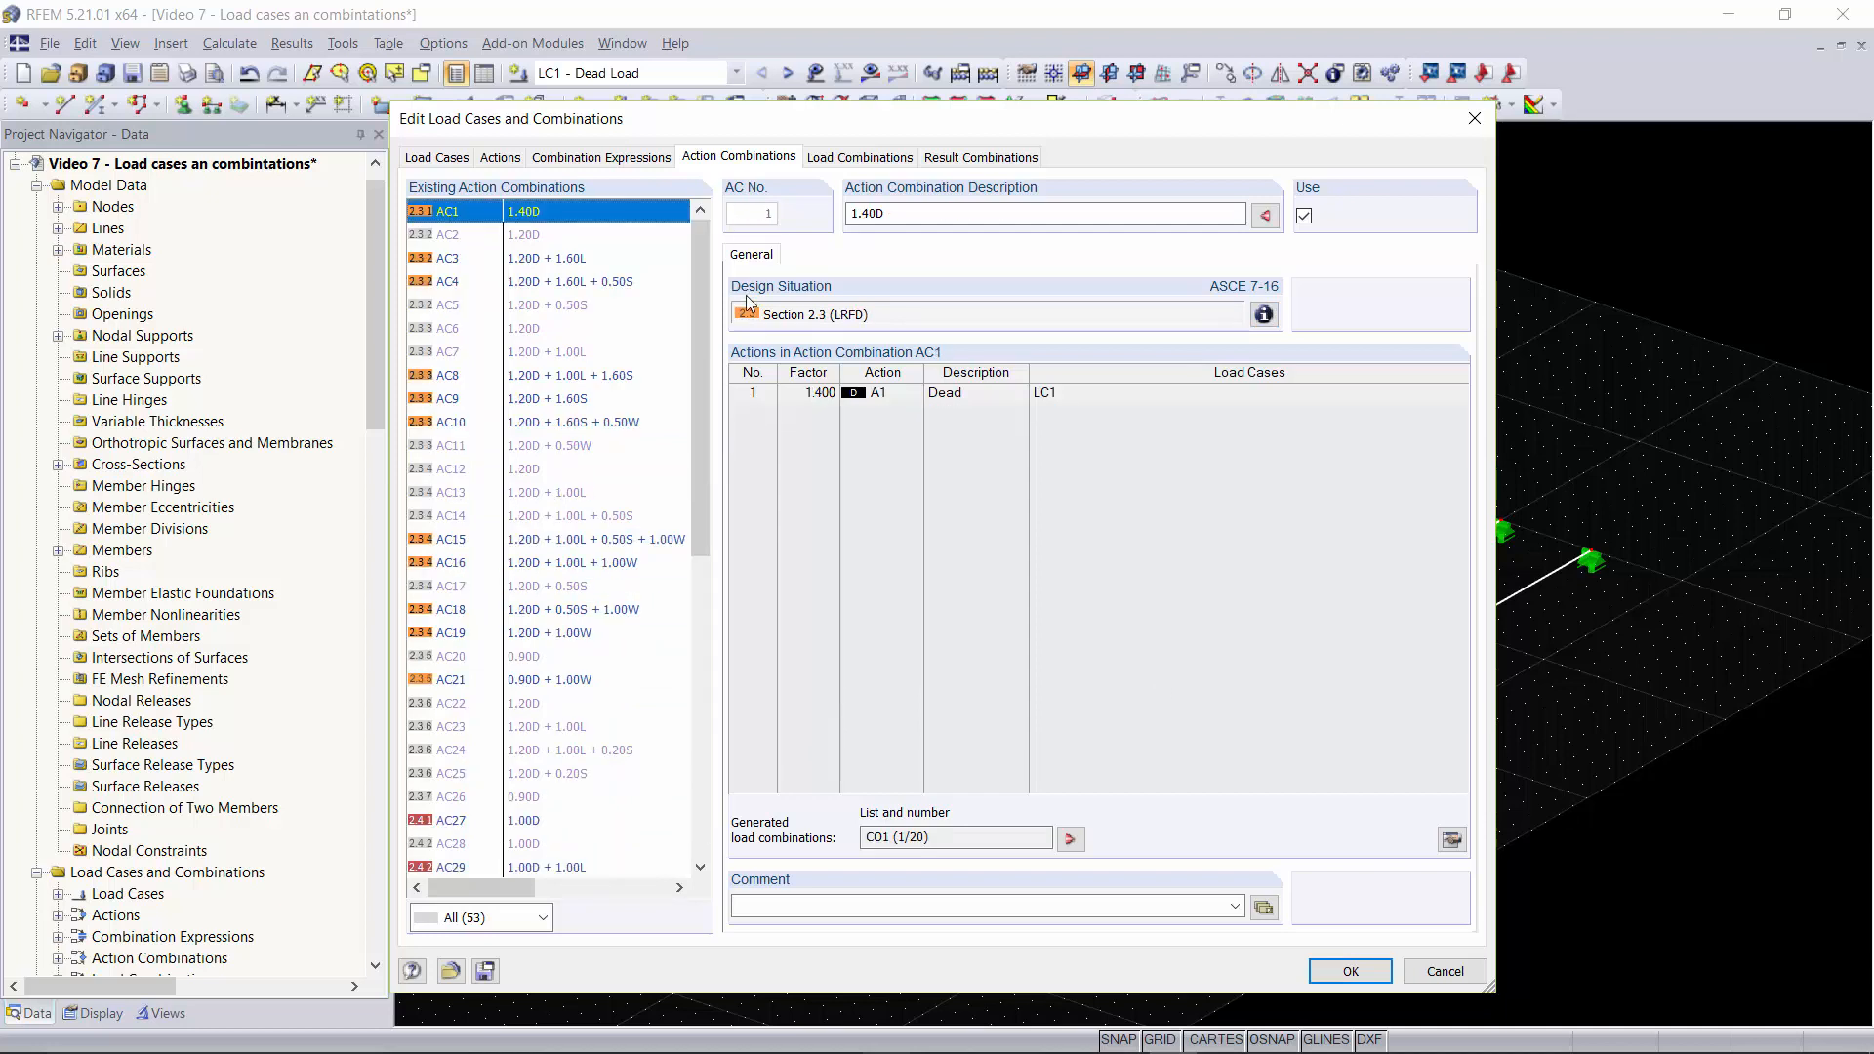
Step: Review the generated load combinations, examining the load cases and factors of CO3 through CO9
left_click(861, 158)
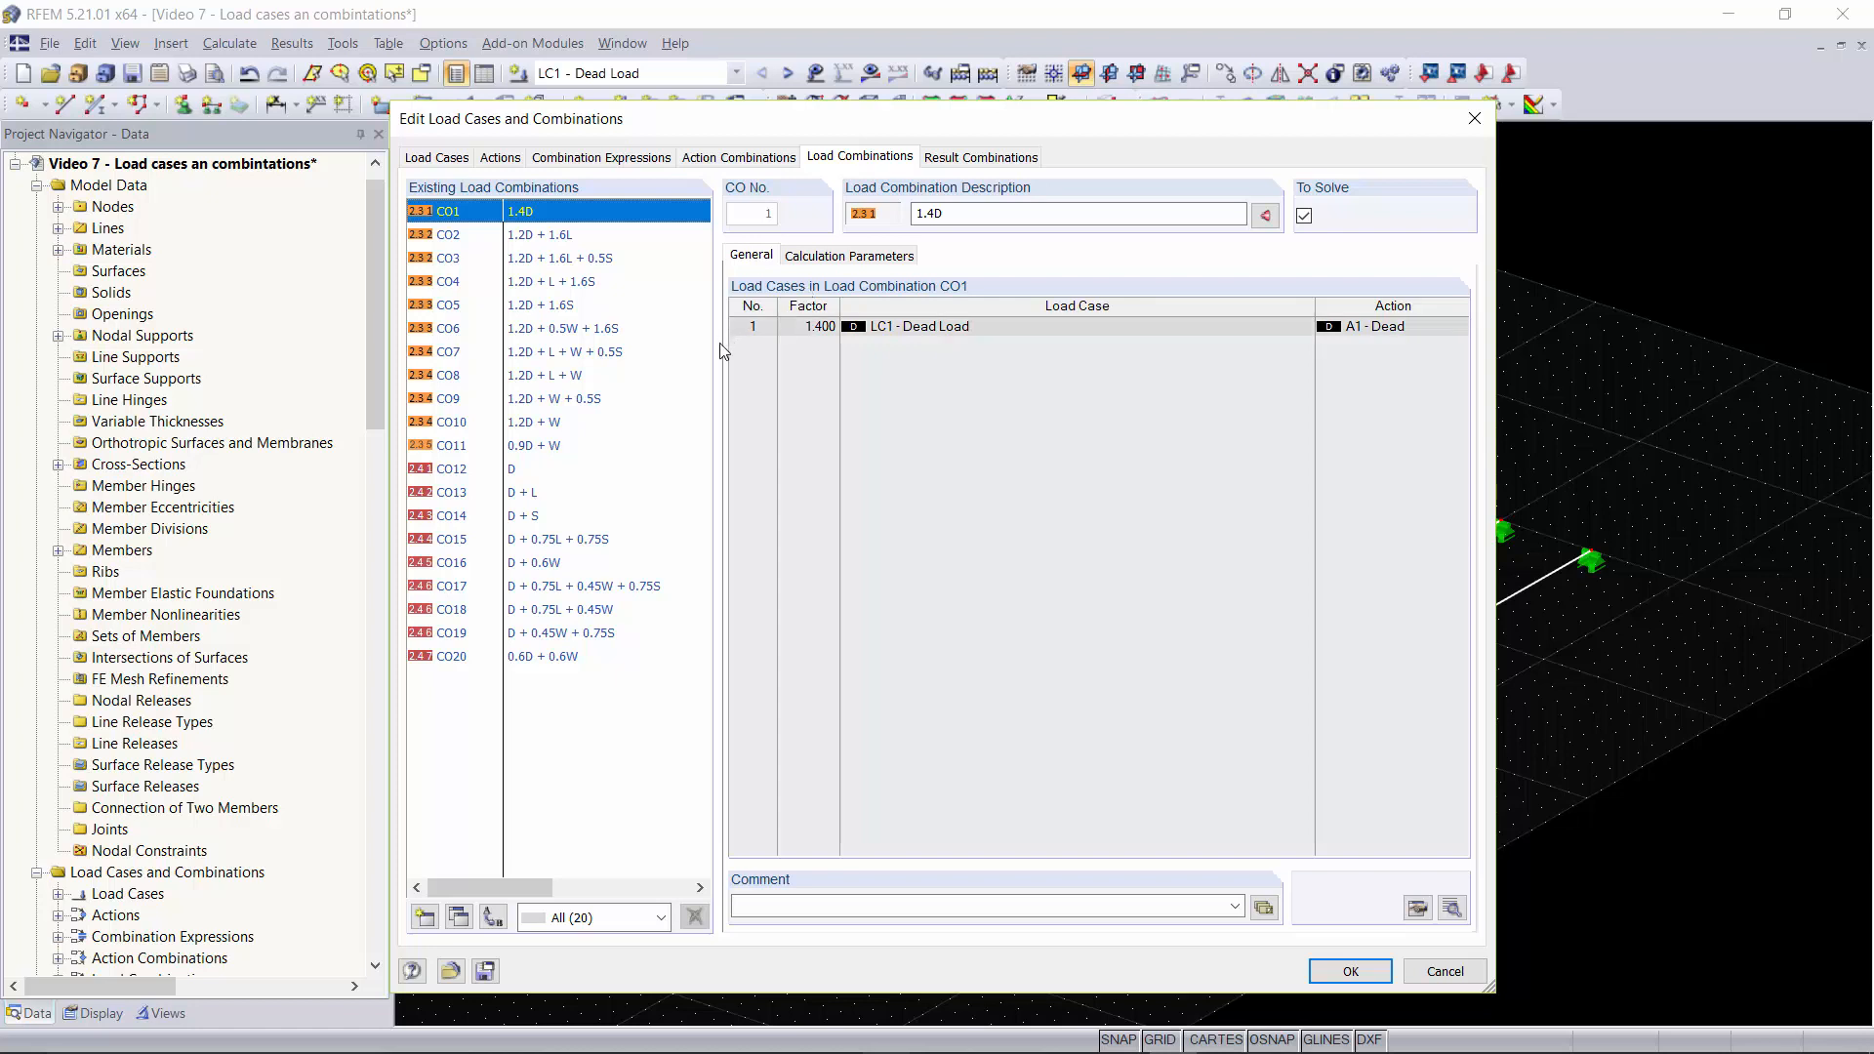
left_click(602, 260)
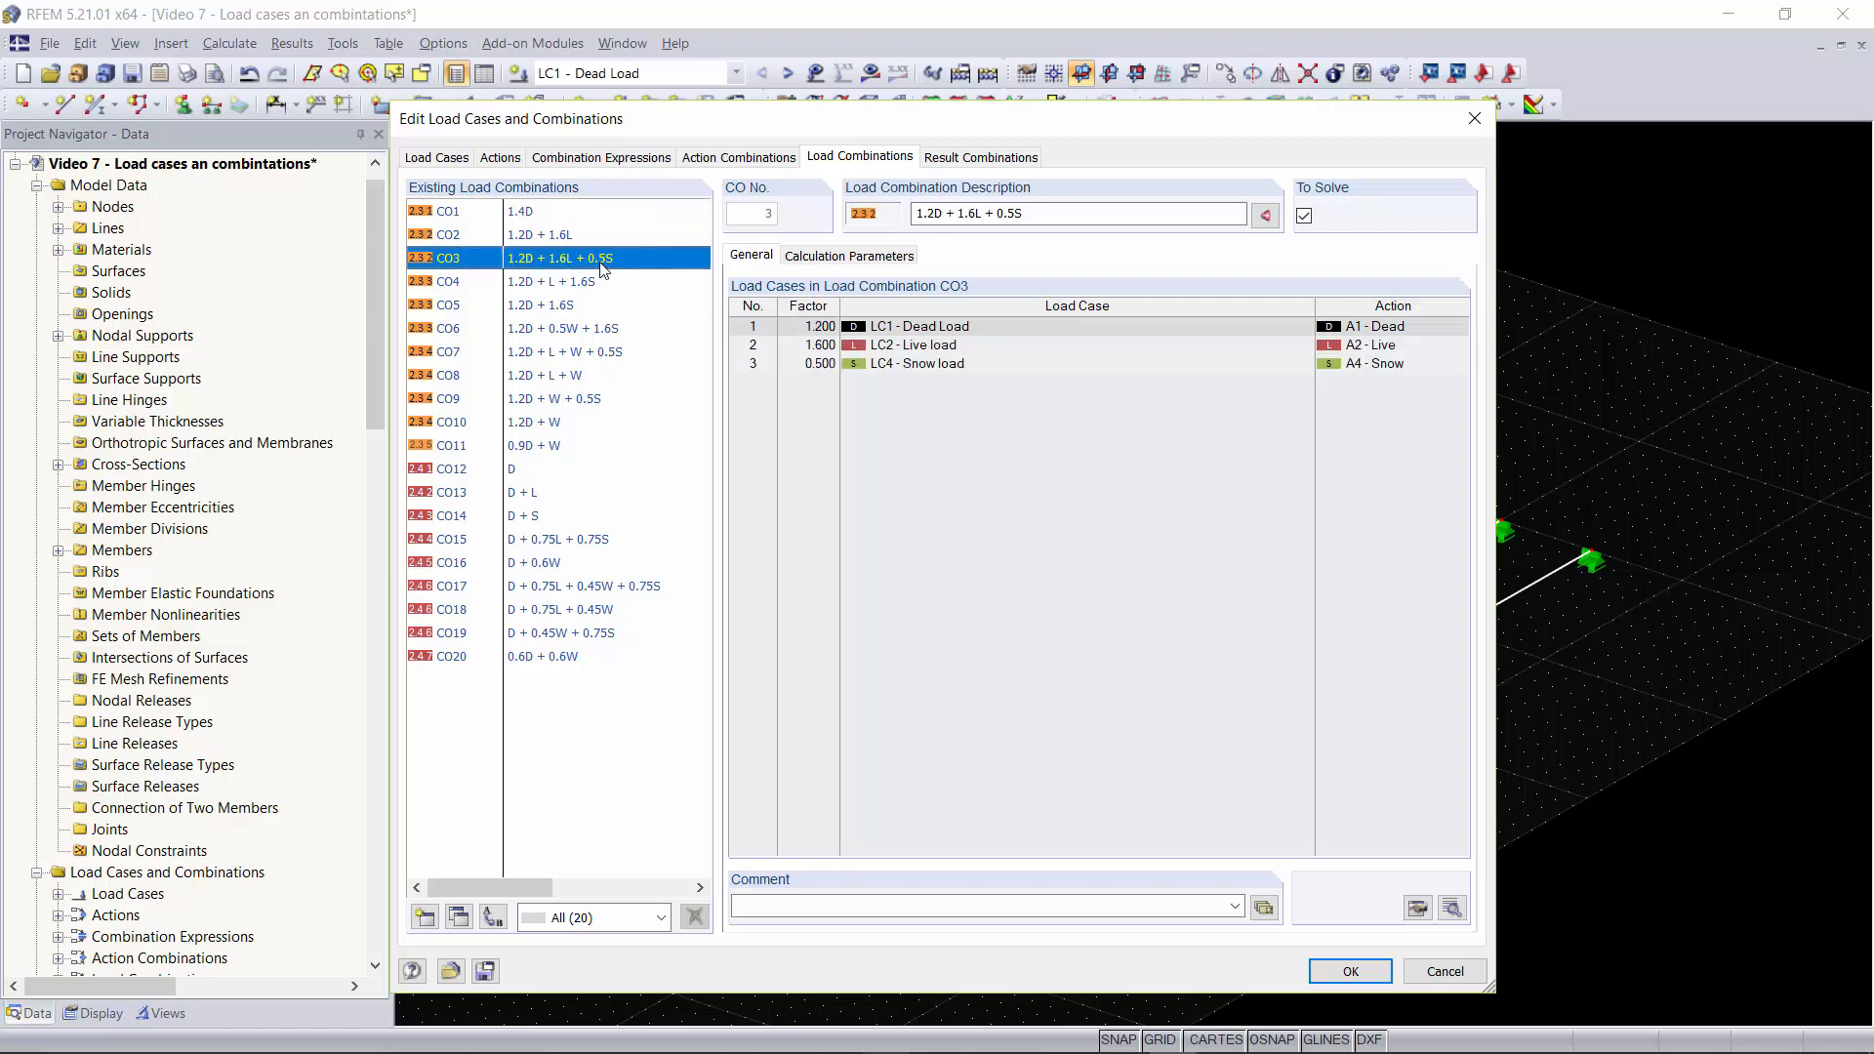
left_click(584, 284)
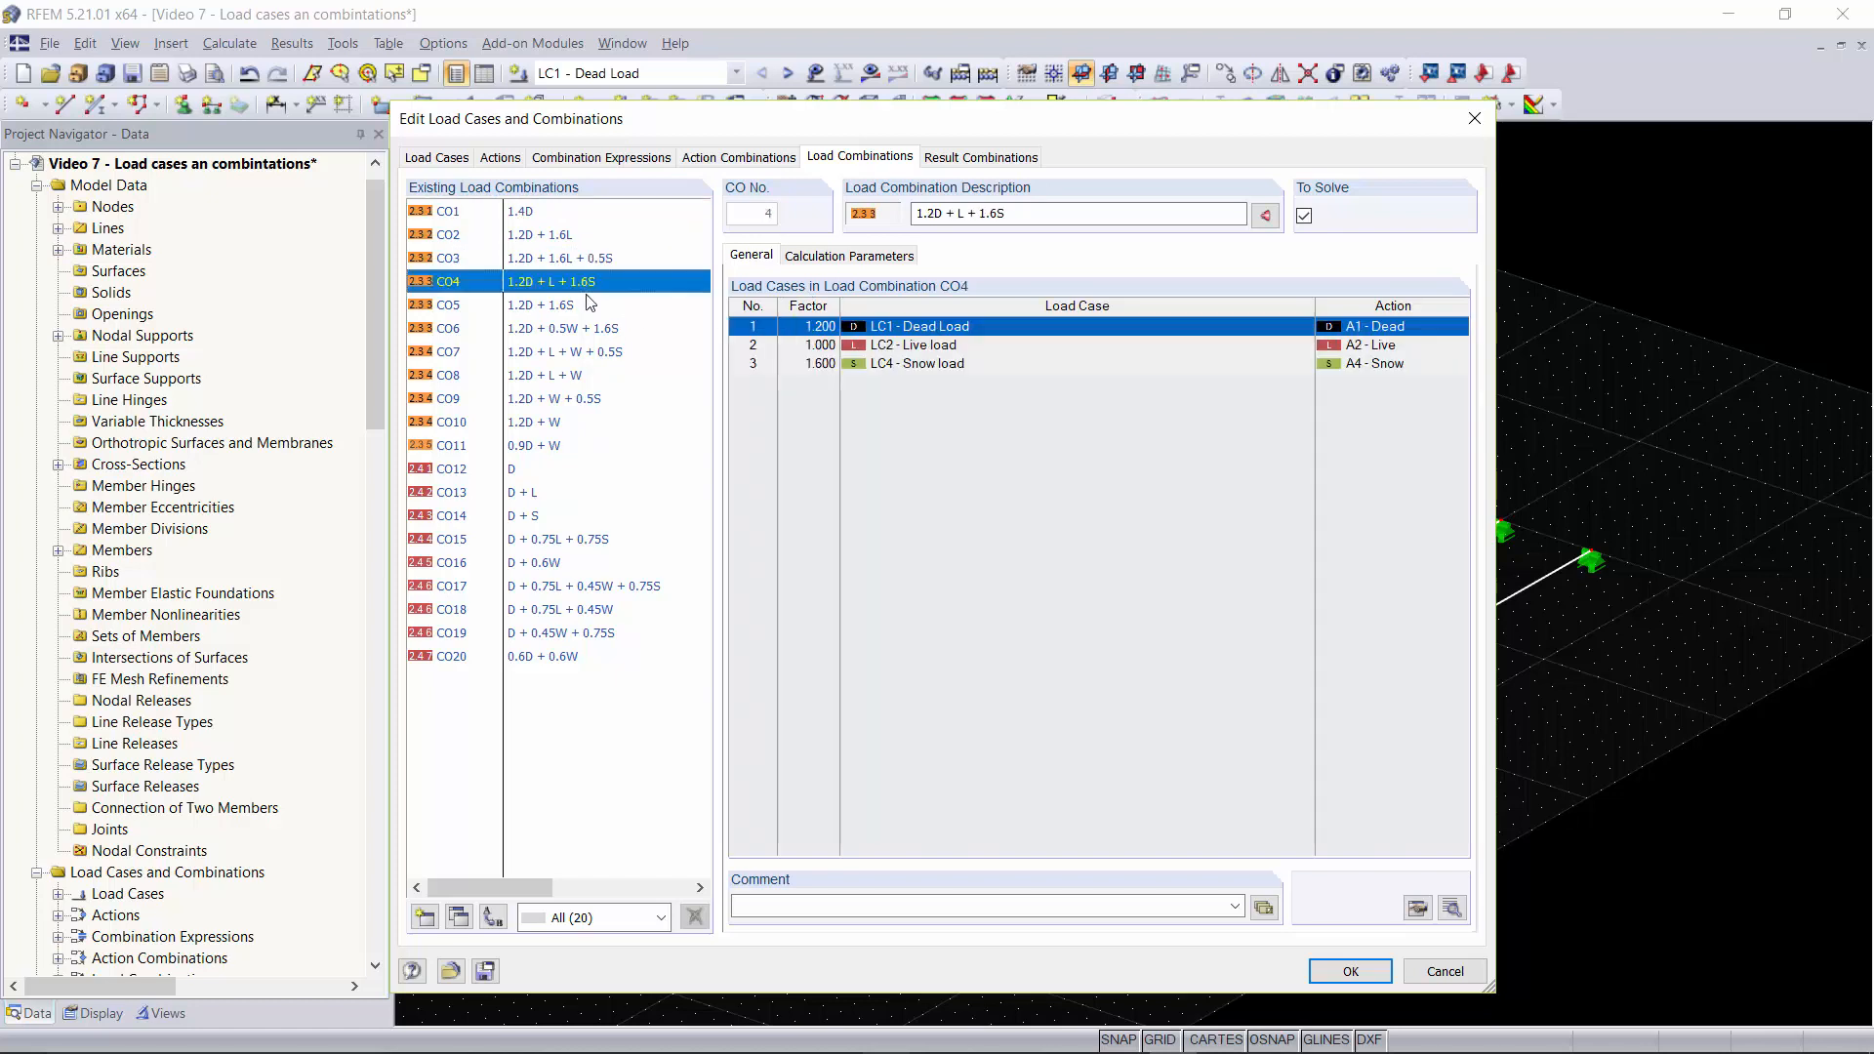
left_click(584, 306)
left_click(586, 329)
left_click(590, 353)
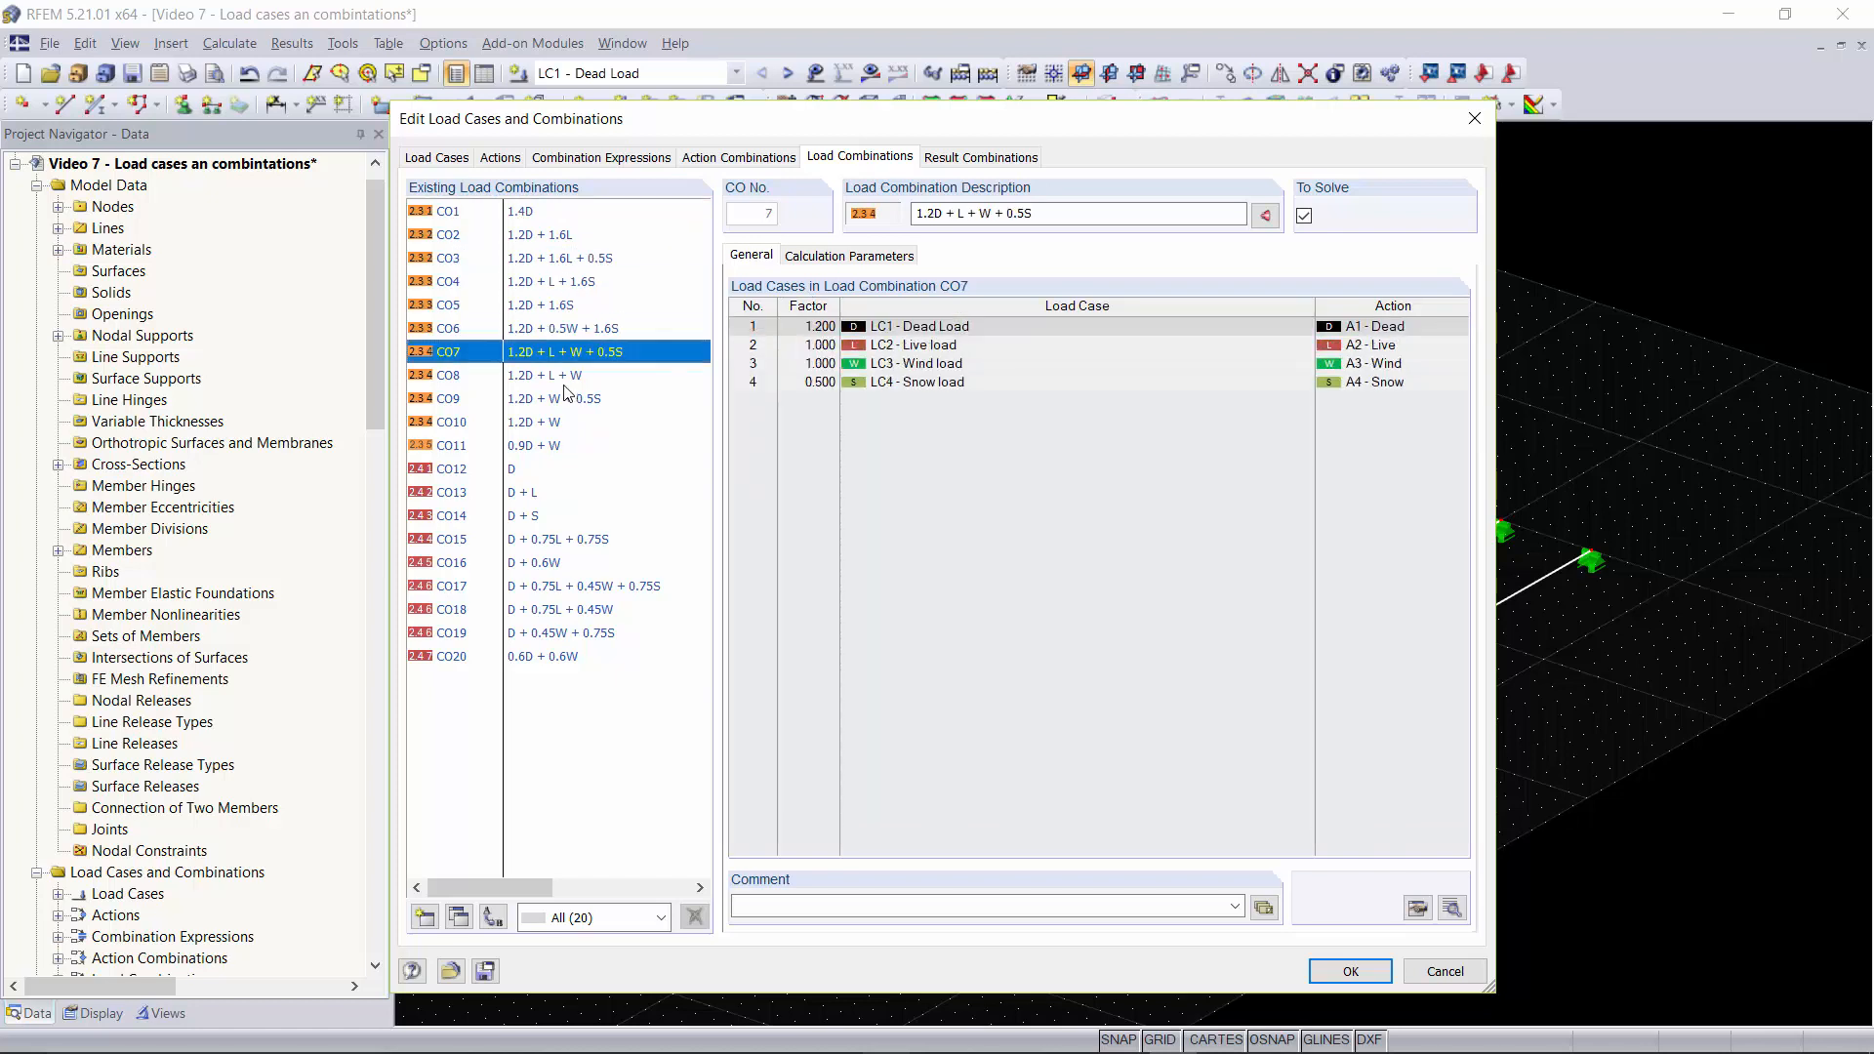
left_click(564, 377)
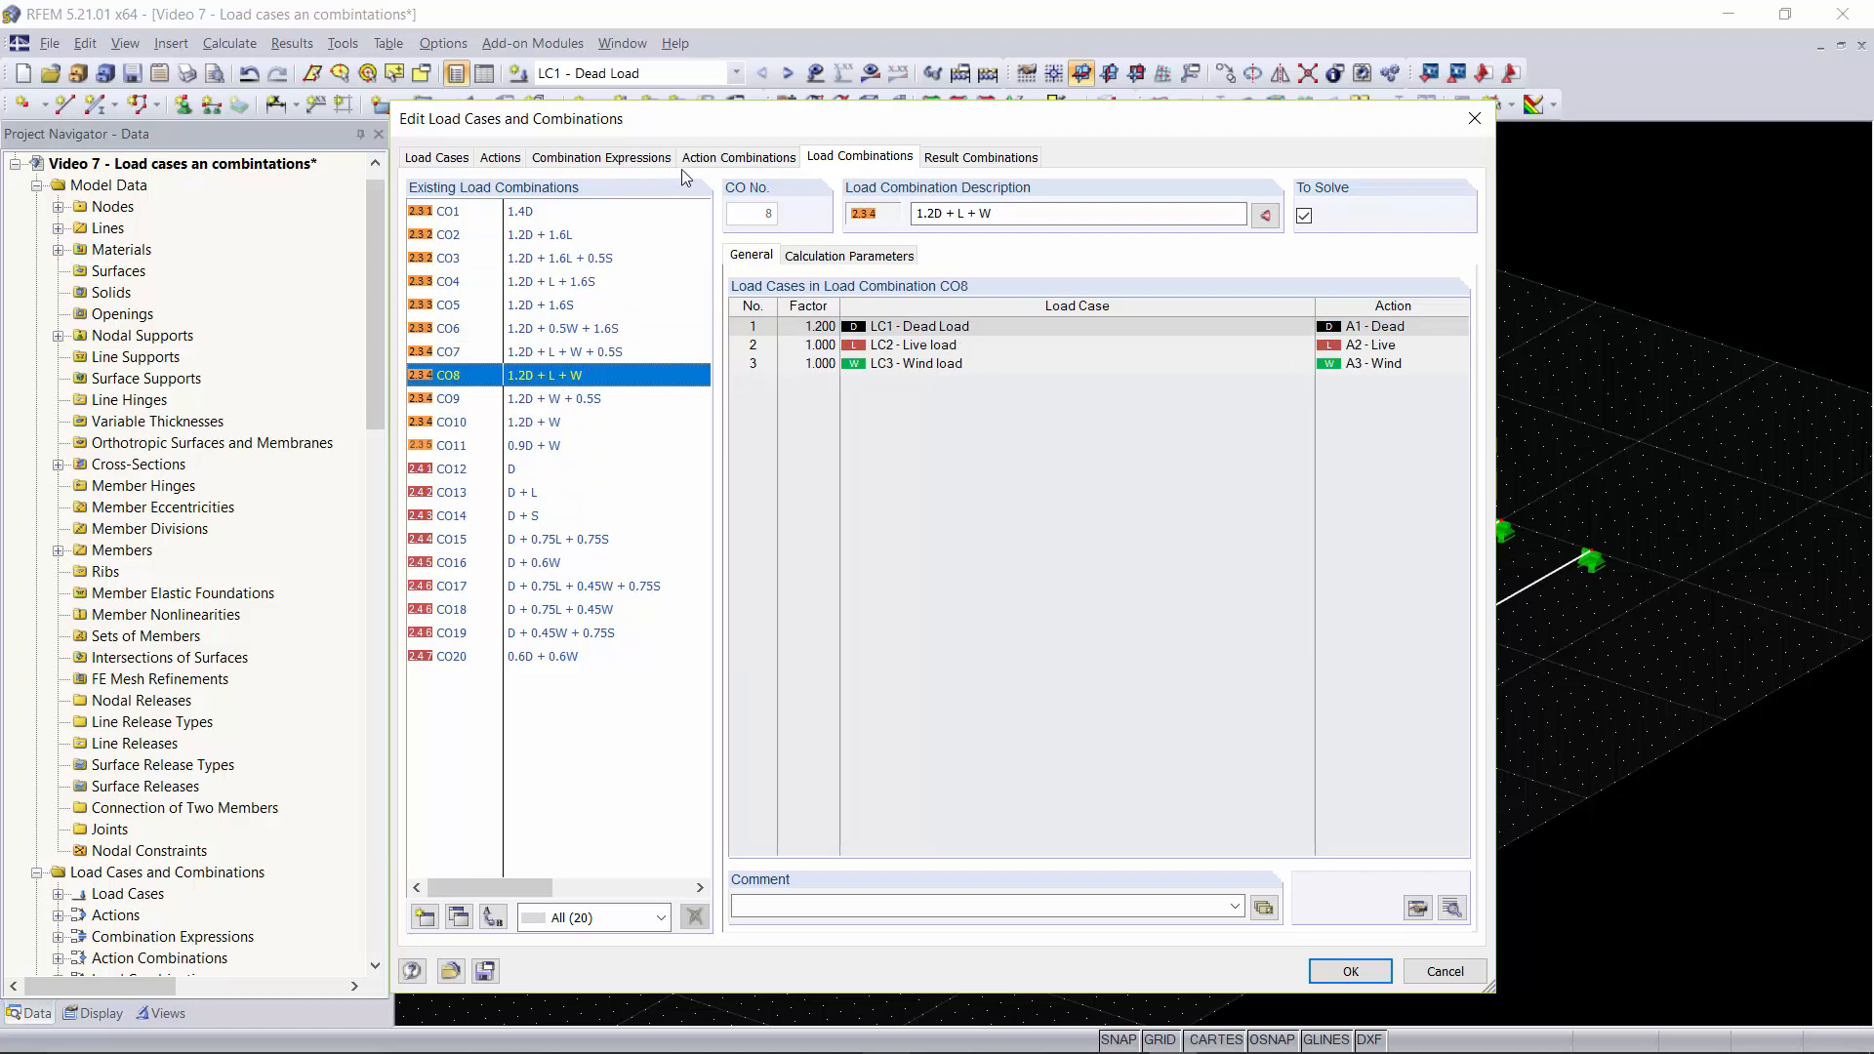
left_click(551, 399)
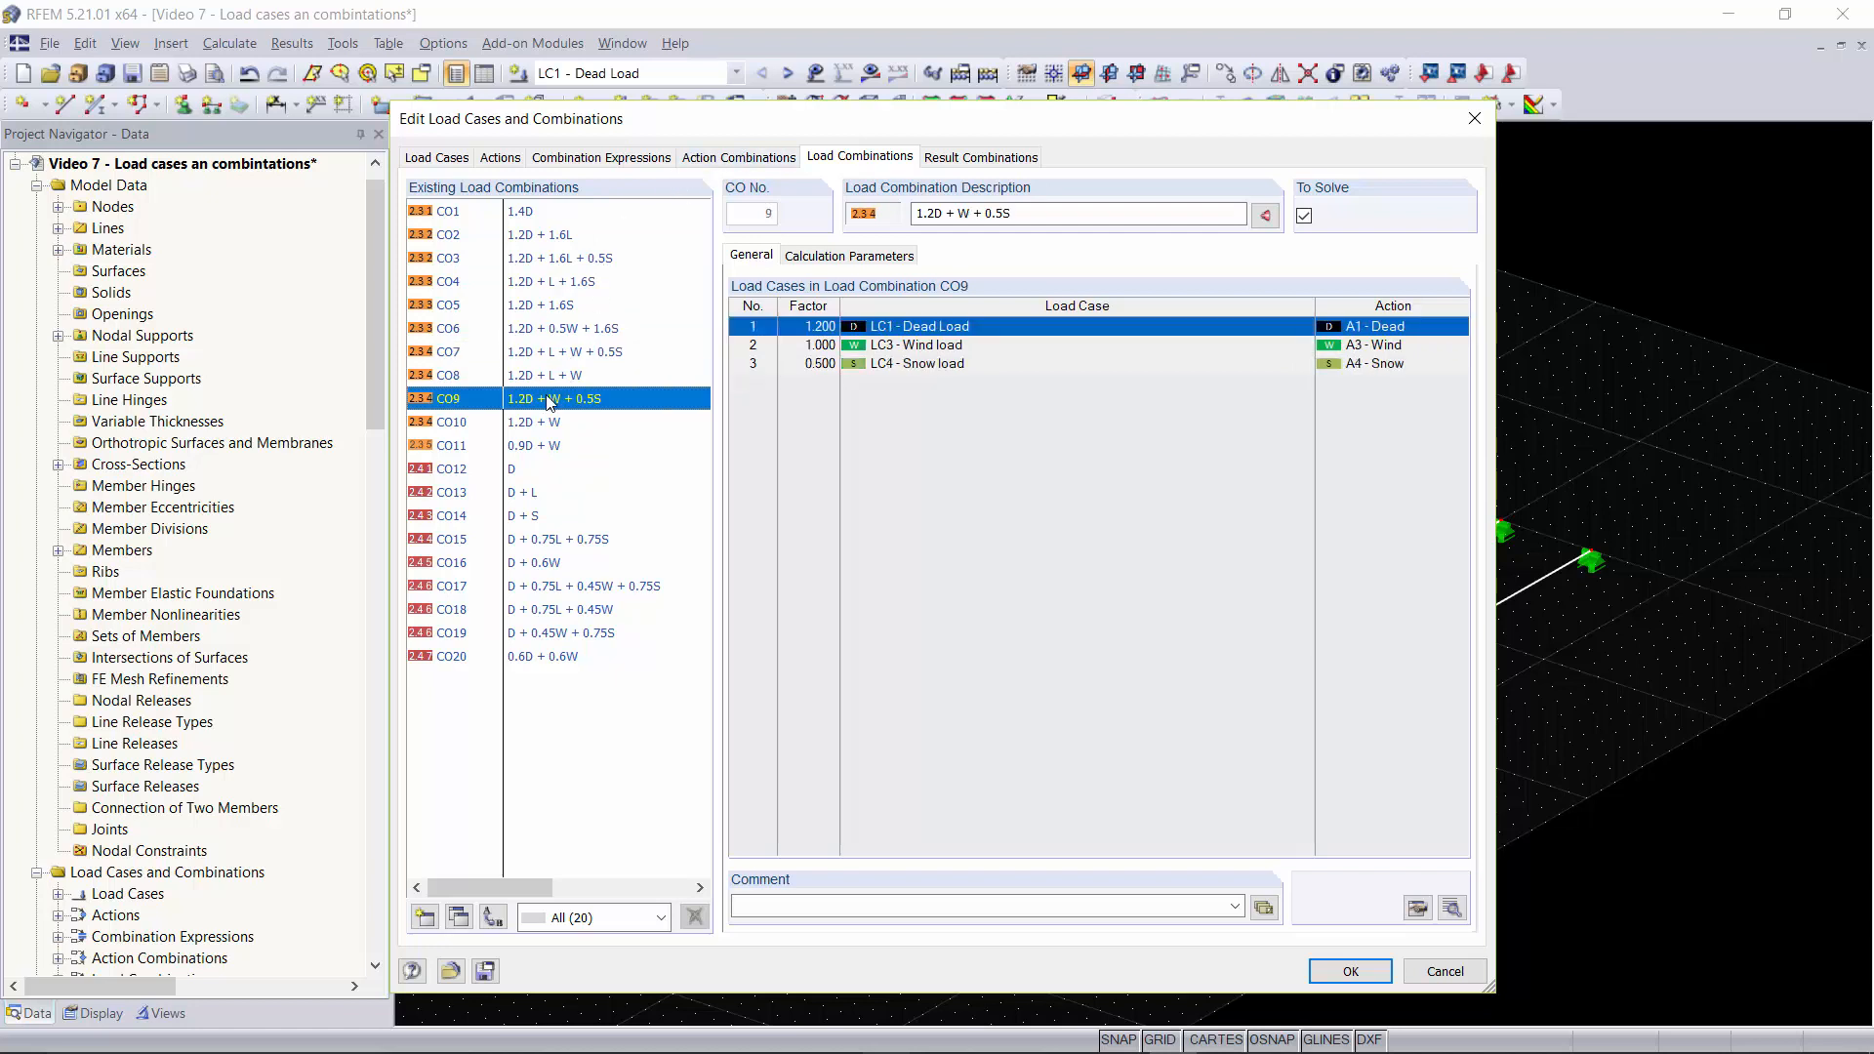
Step: Compare the result combinations RC1 and RC2, and accept the load case and combination definitions
left_click(974, 159)
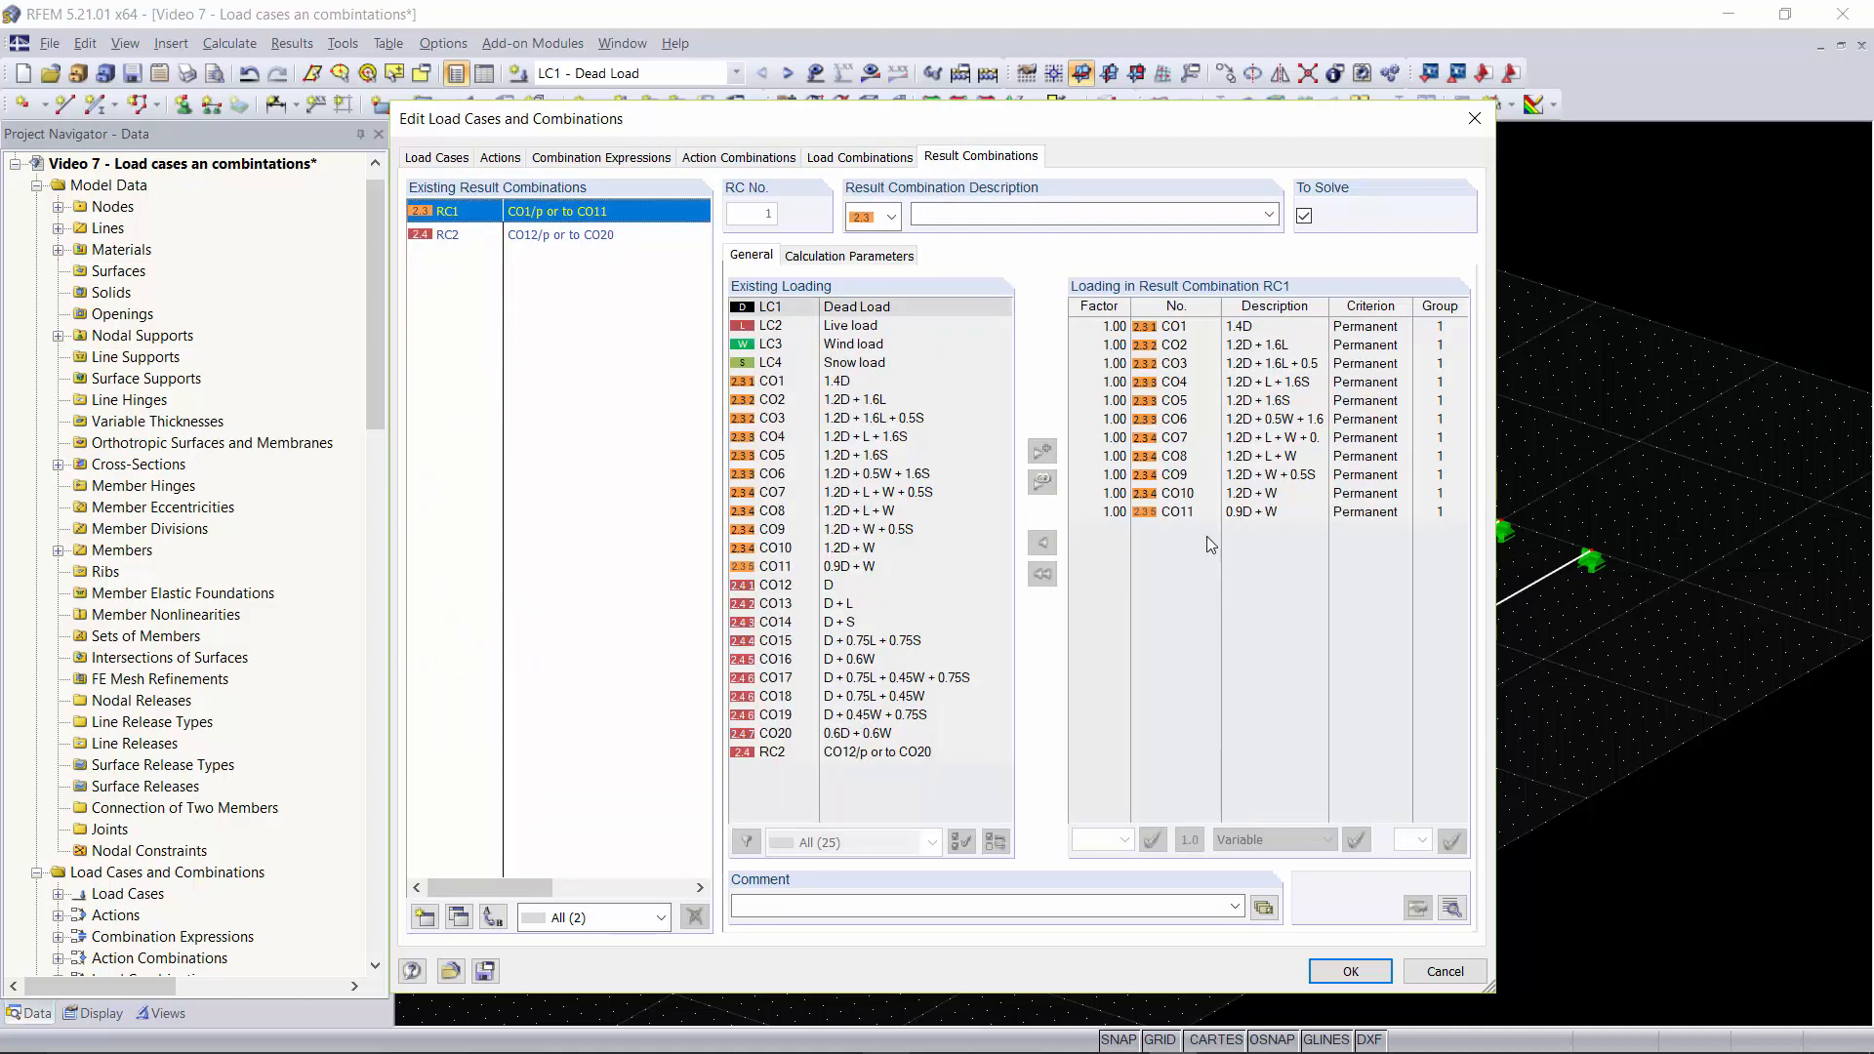
left_click(586, 234)
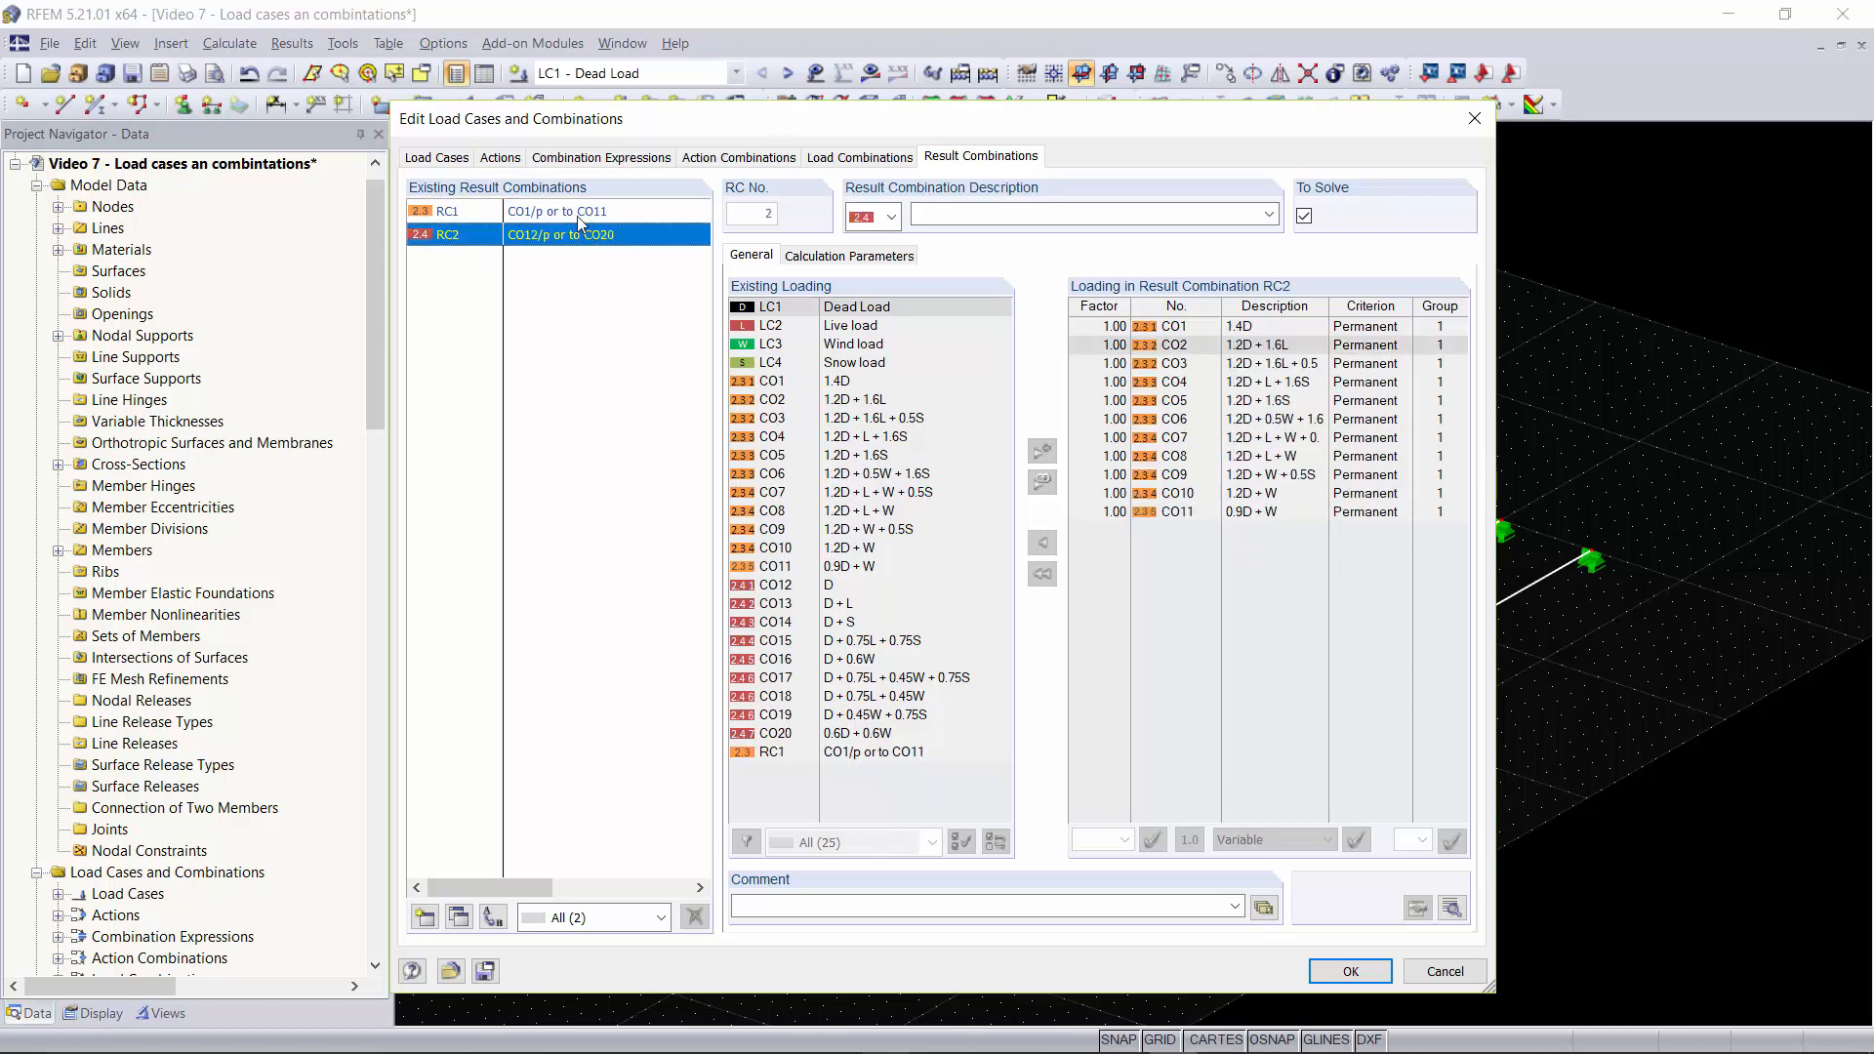
left_click(584, 216)
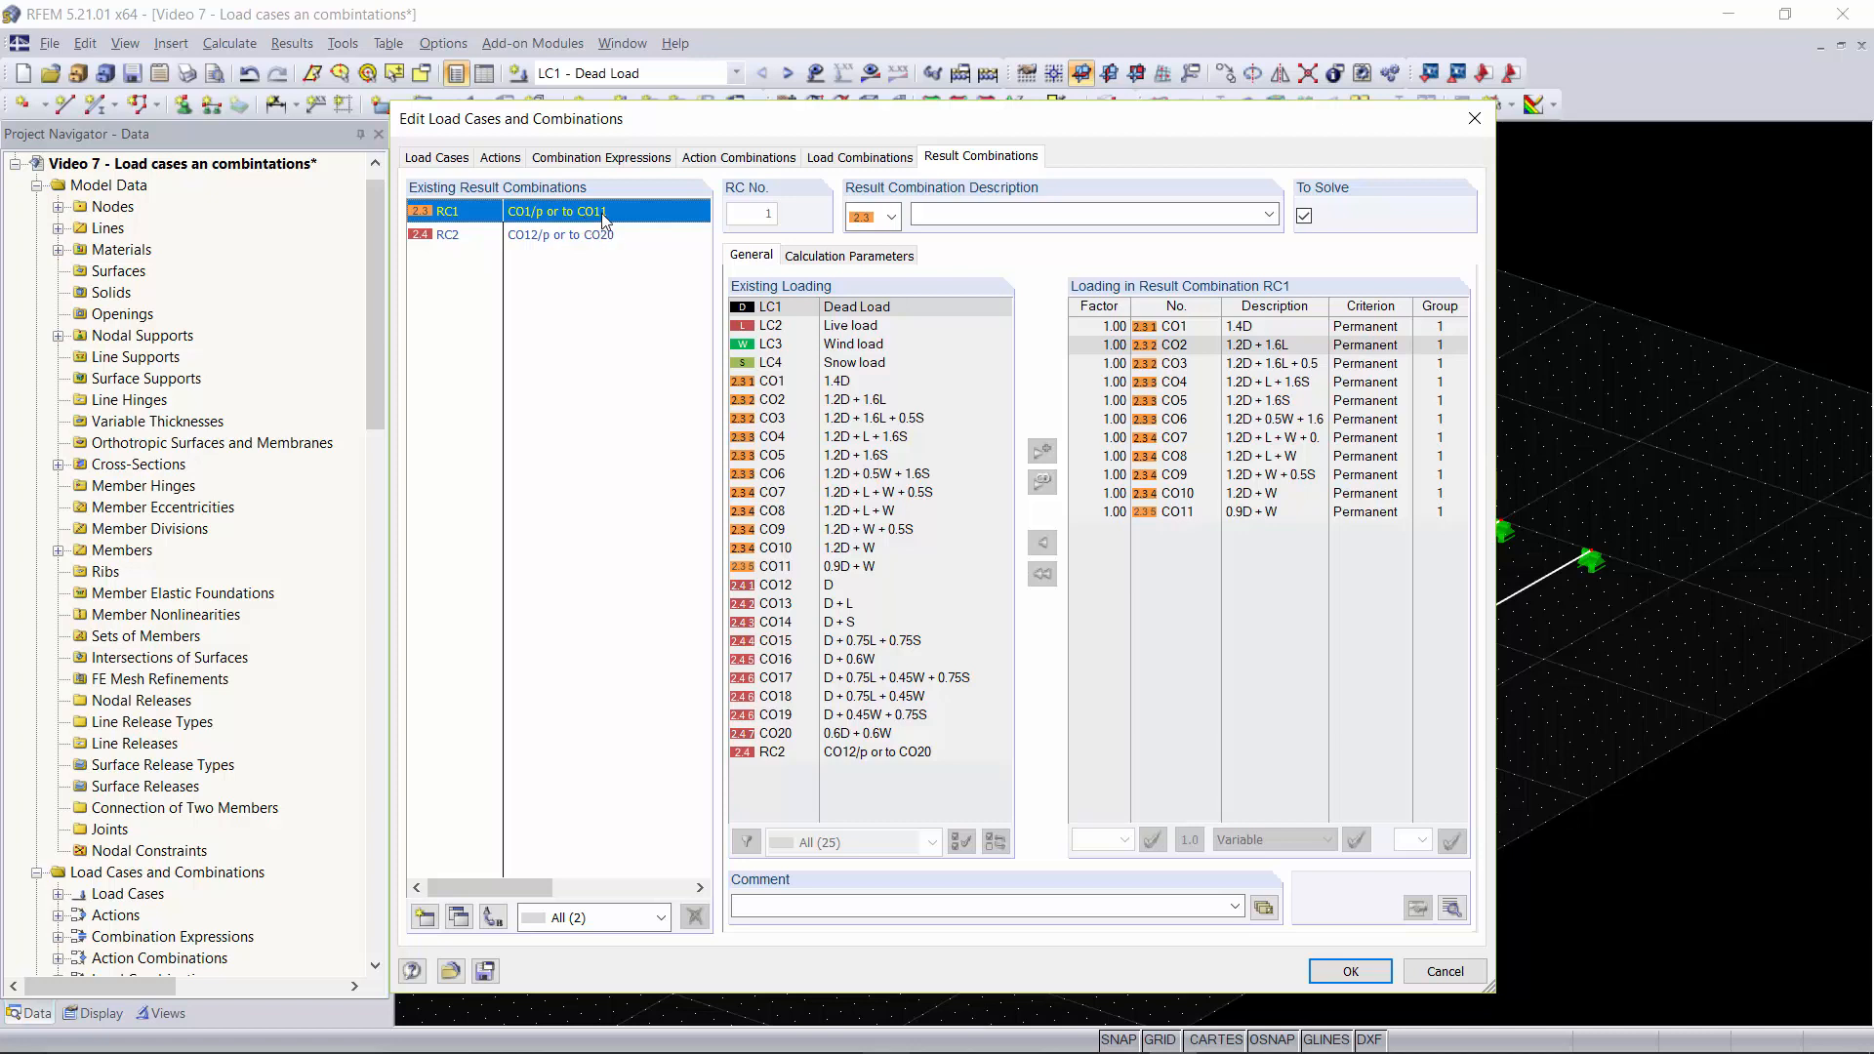
left_click(606, 238)
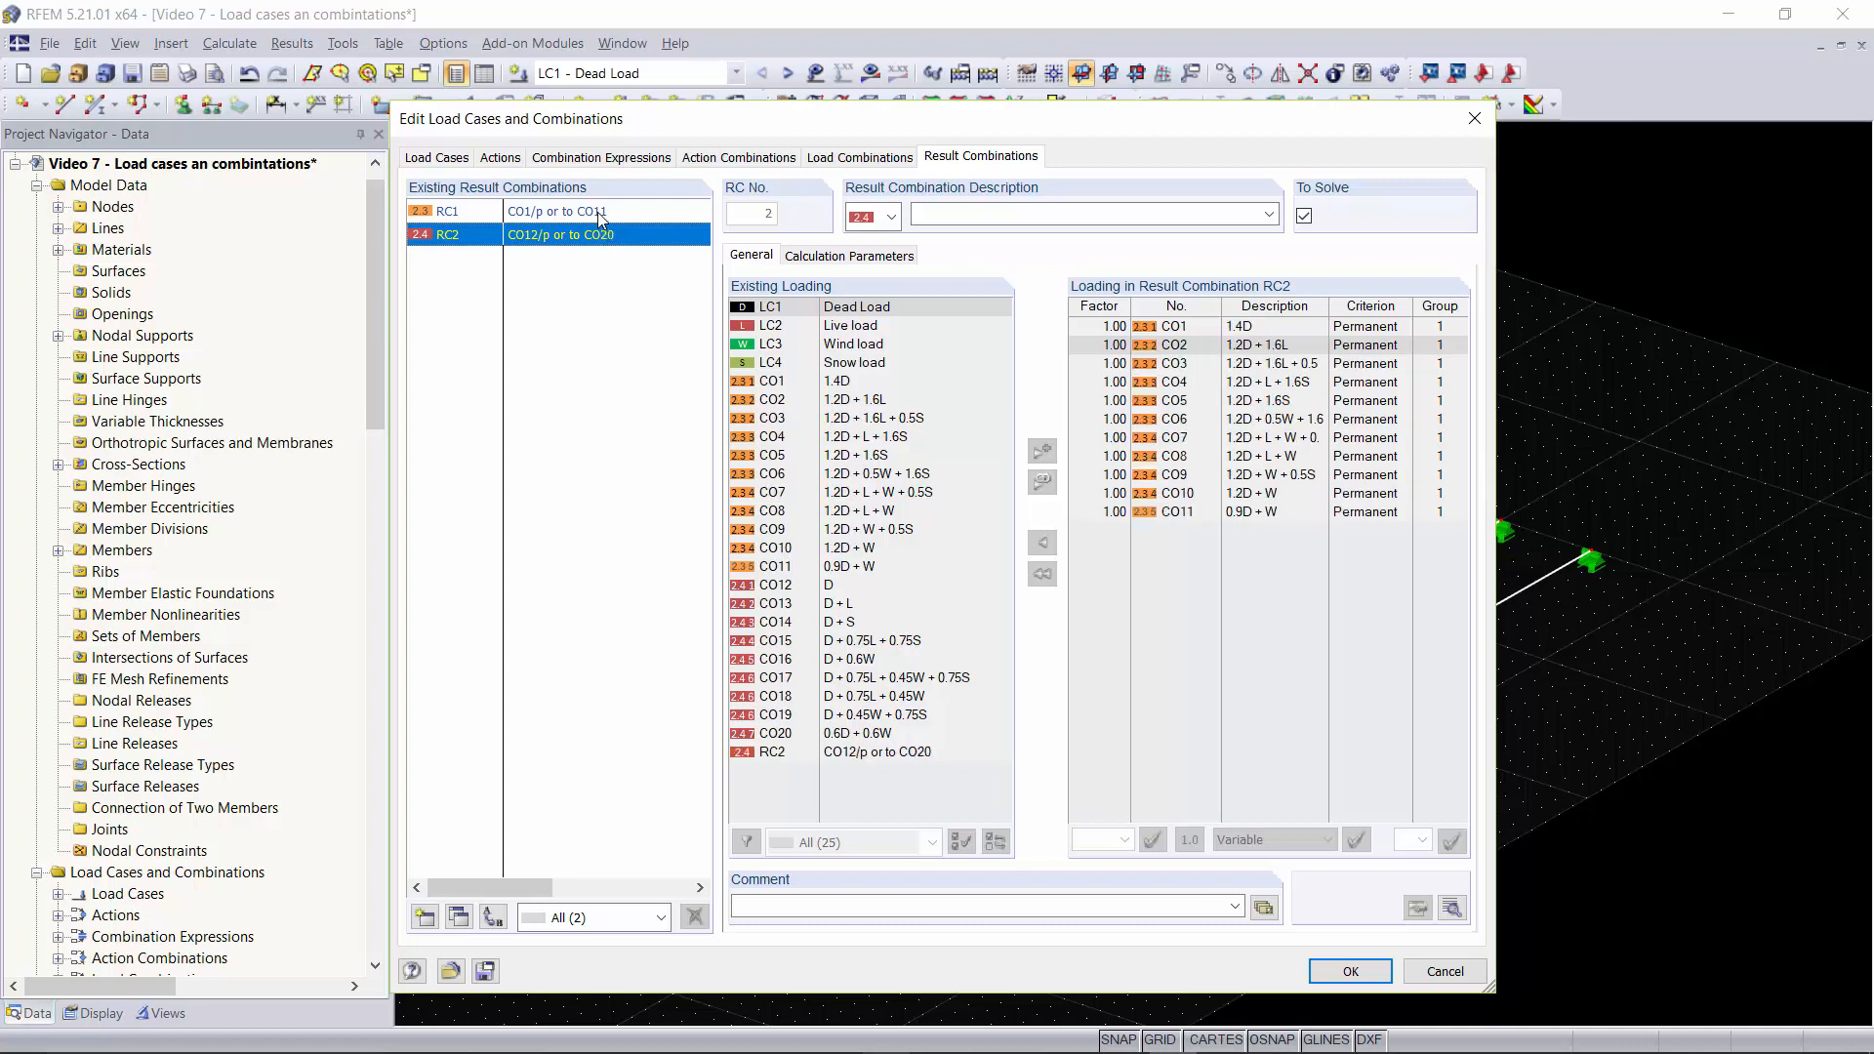
left_click(1350, 971)
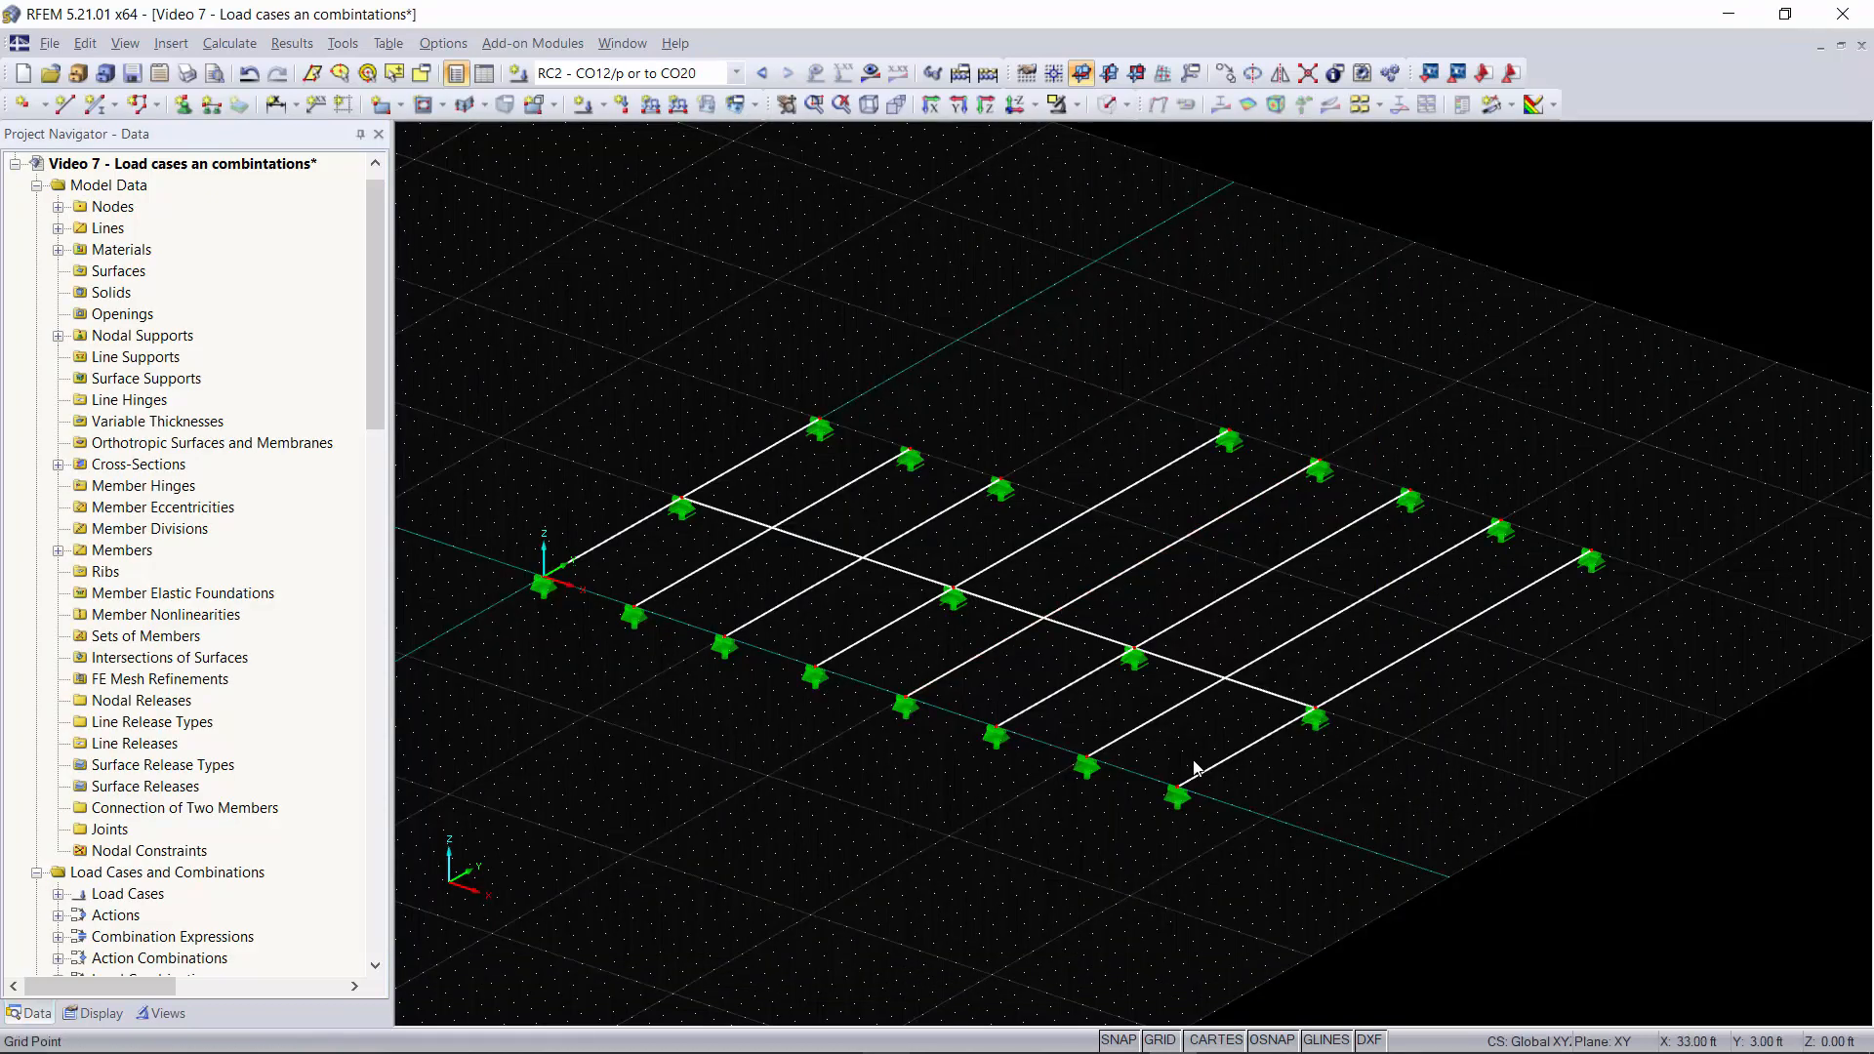
Step: Open the toolbar customization settings with the list of available commands
scroll(910, 796, "down", 1)
middle_click_drag(909, 796, 919, 693)
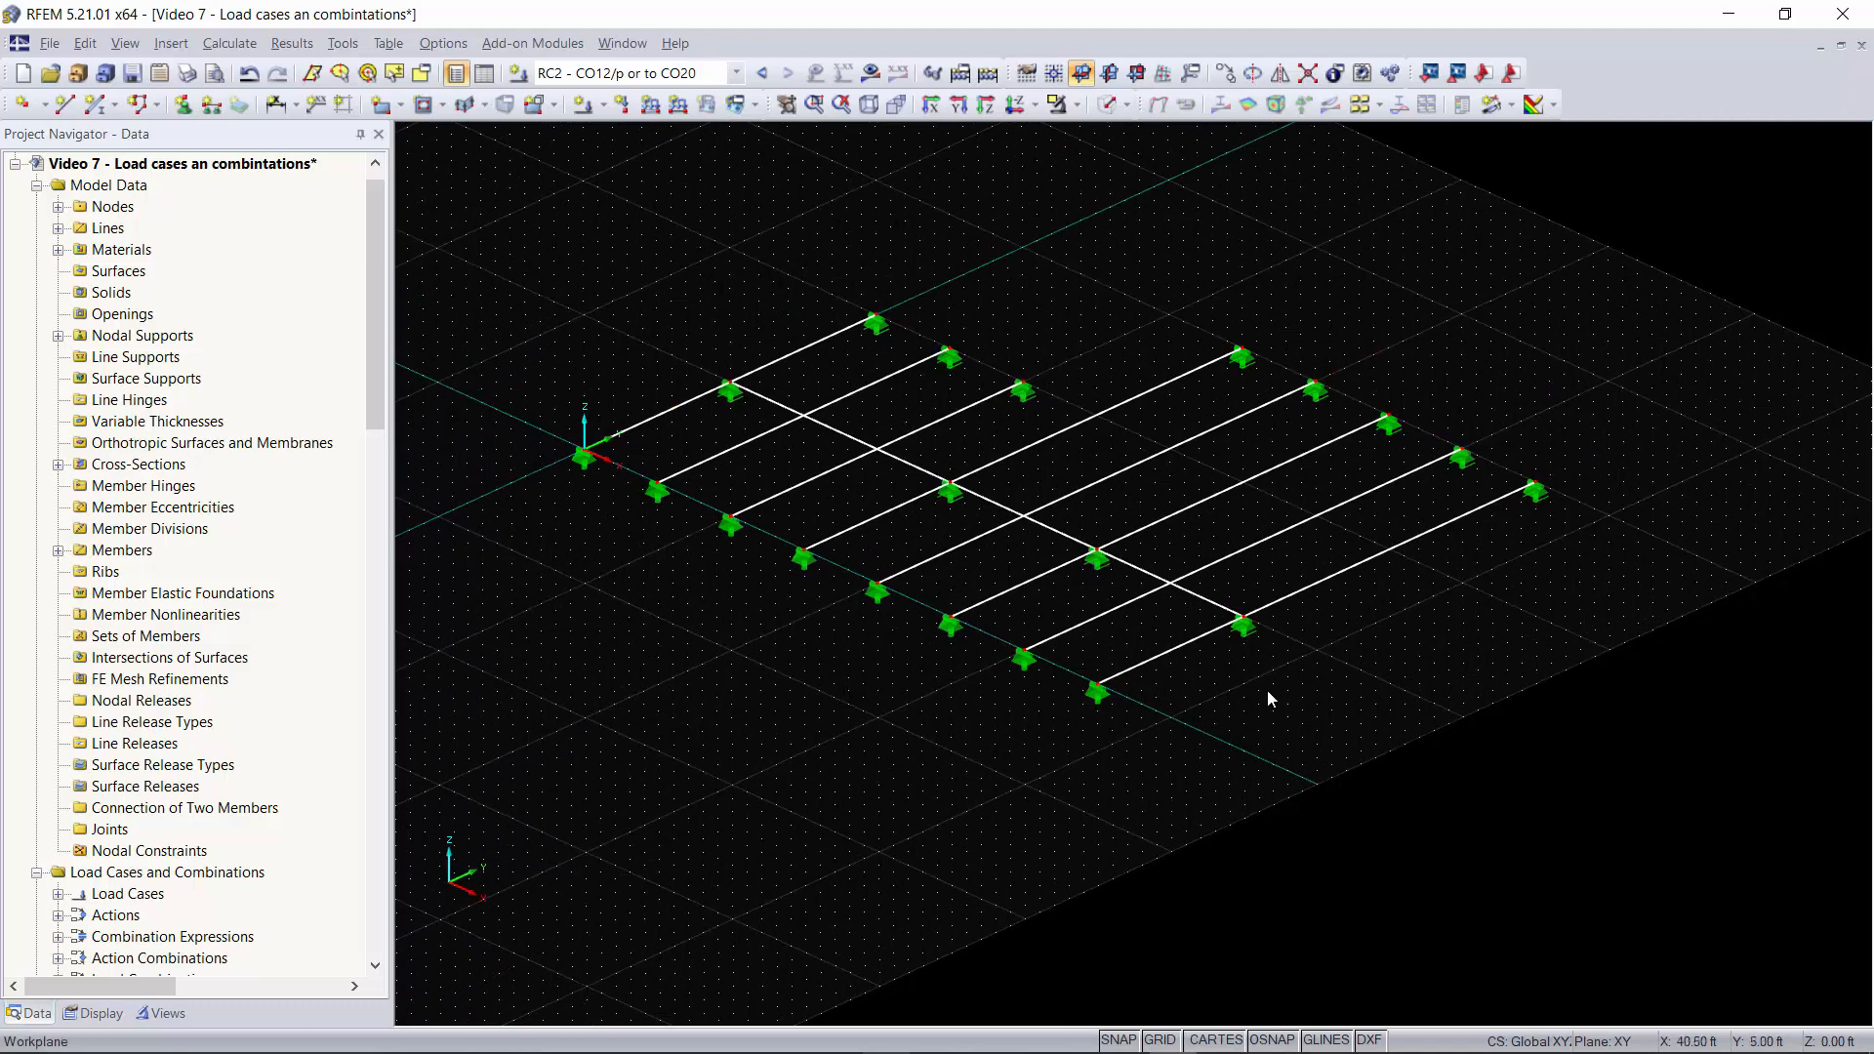
middle_click_drag(1310, 653, 1318, 669)
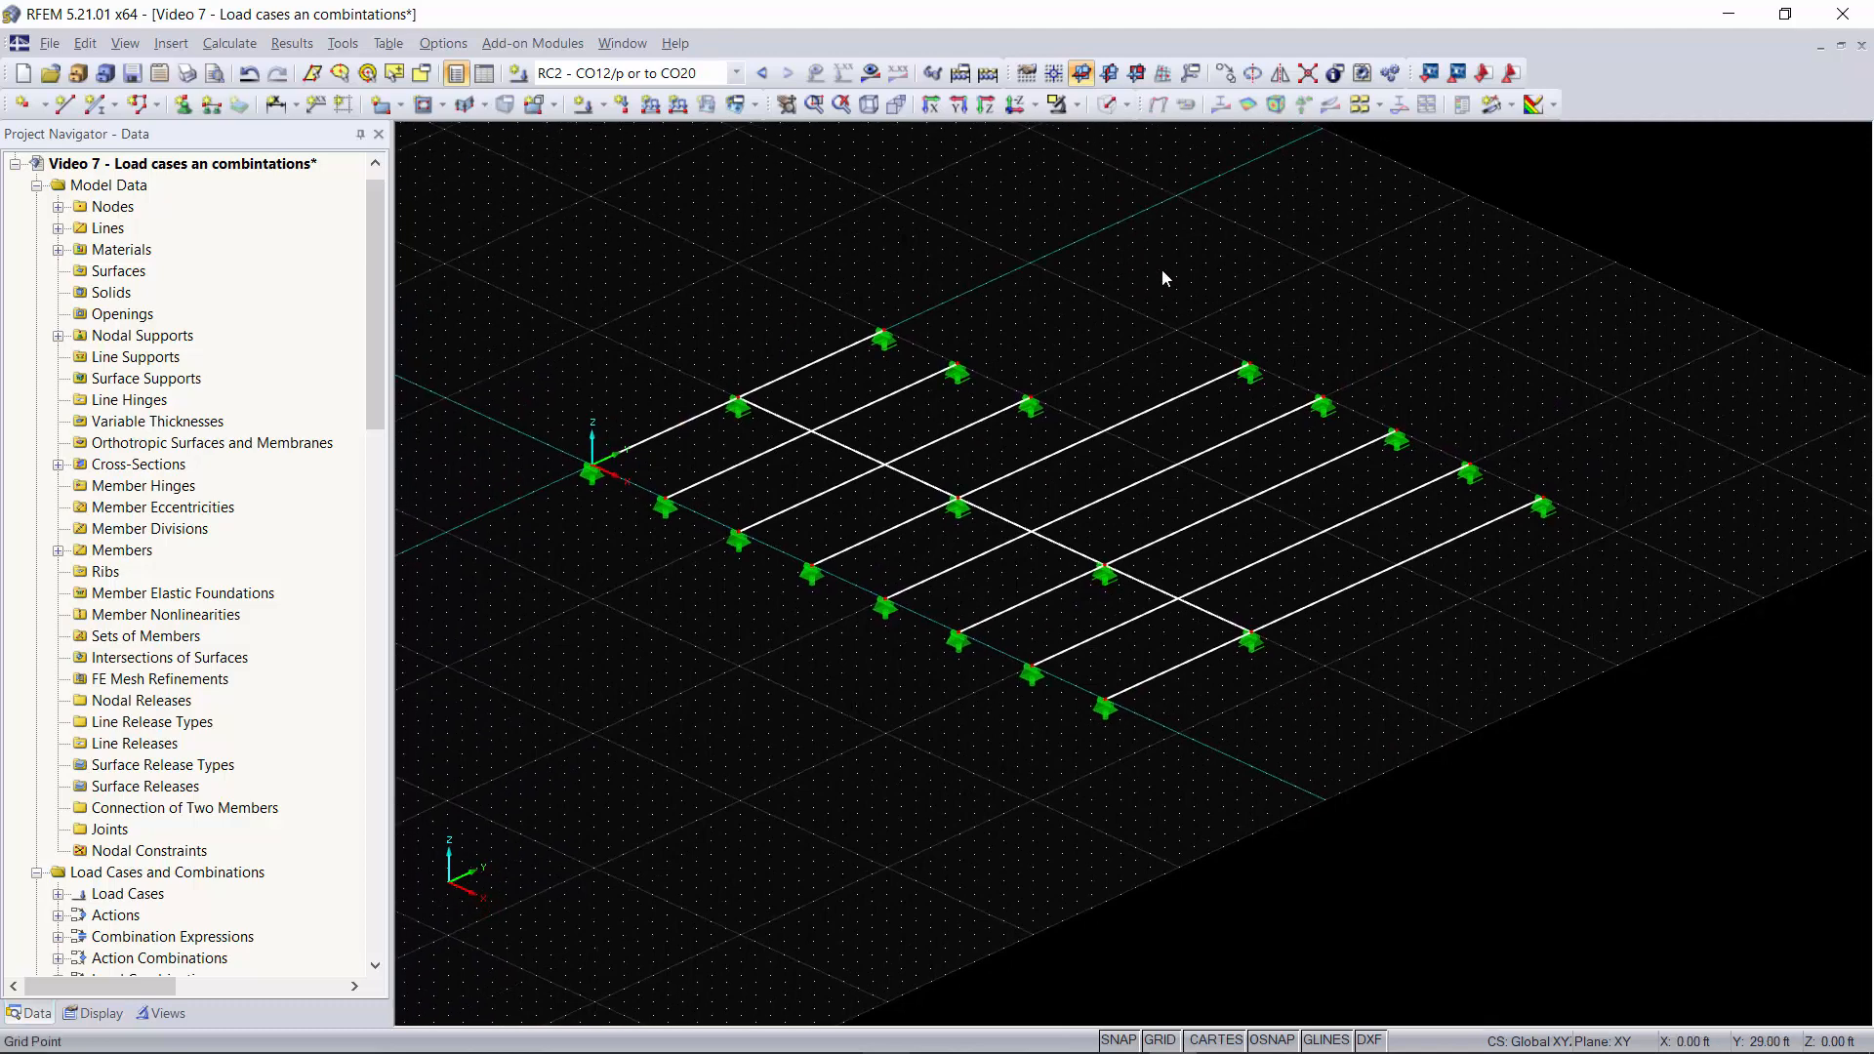
right_click(1626, 109)
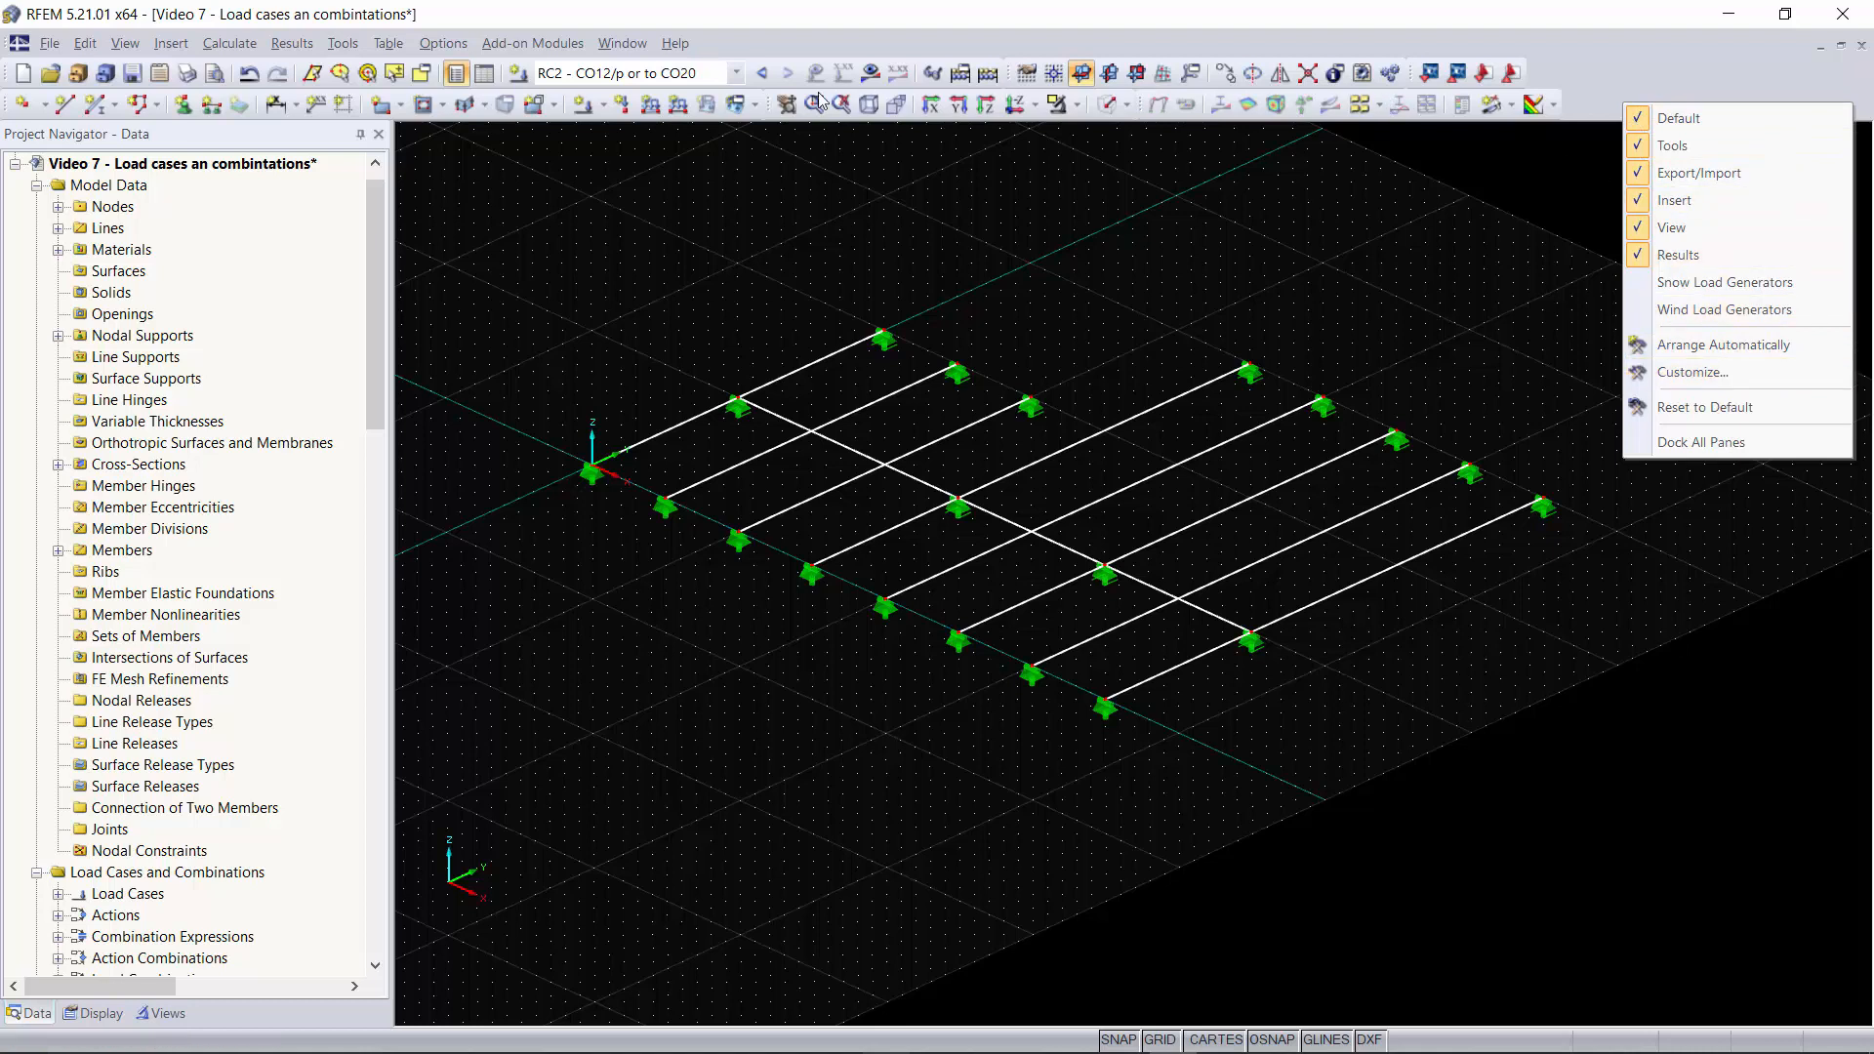
right_click(1612, 91)
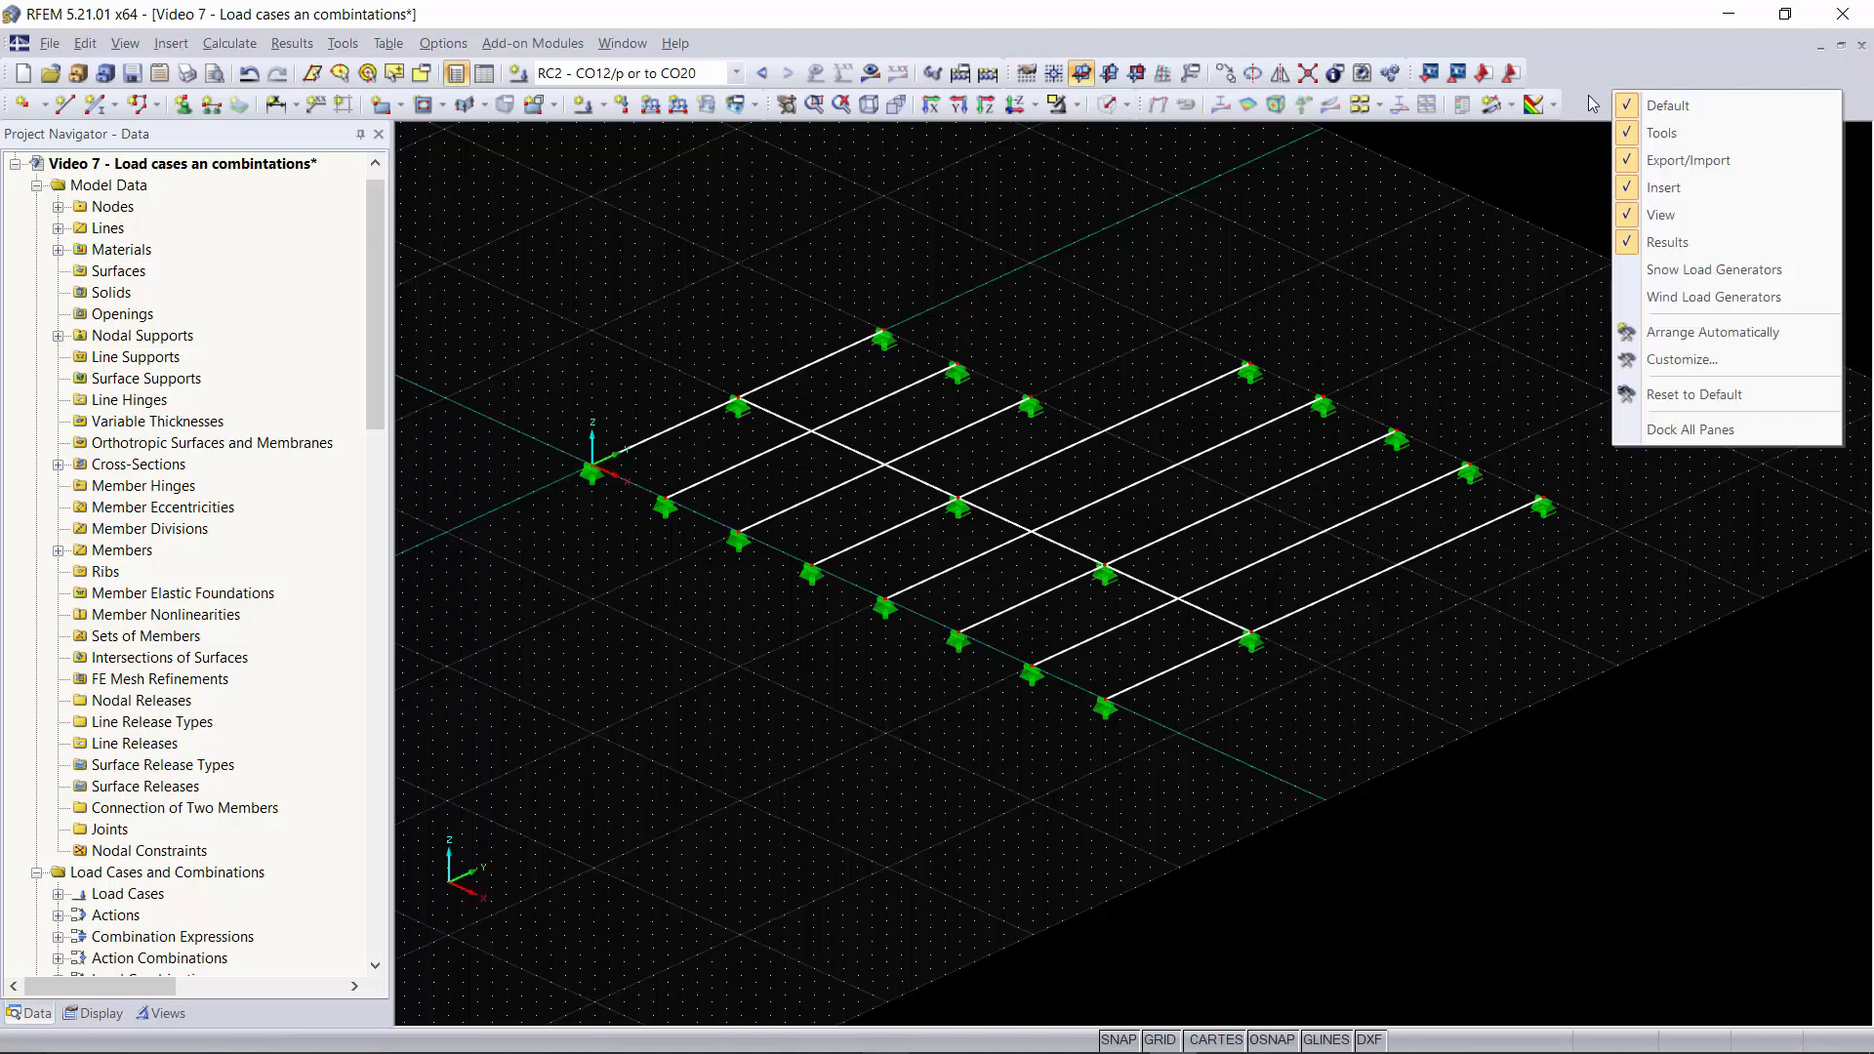
left_click(1710, 359)
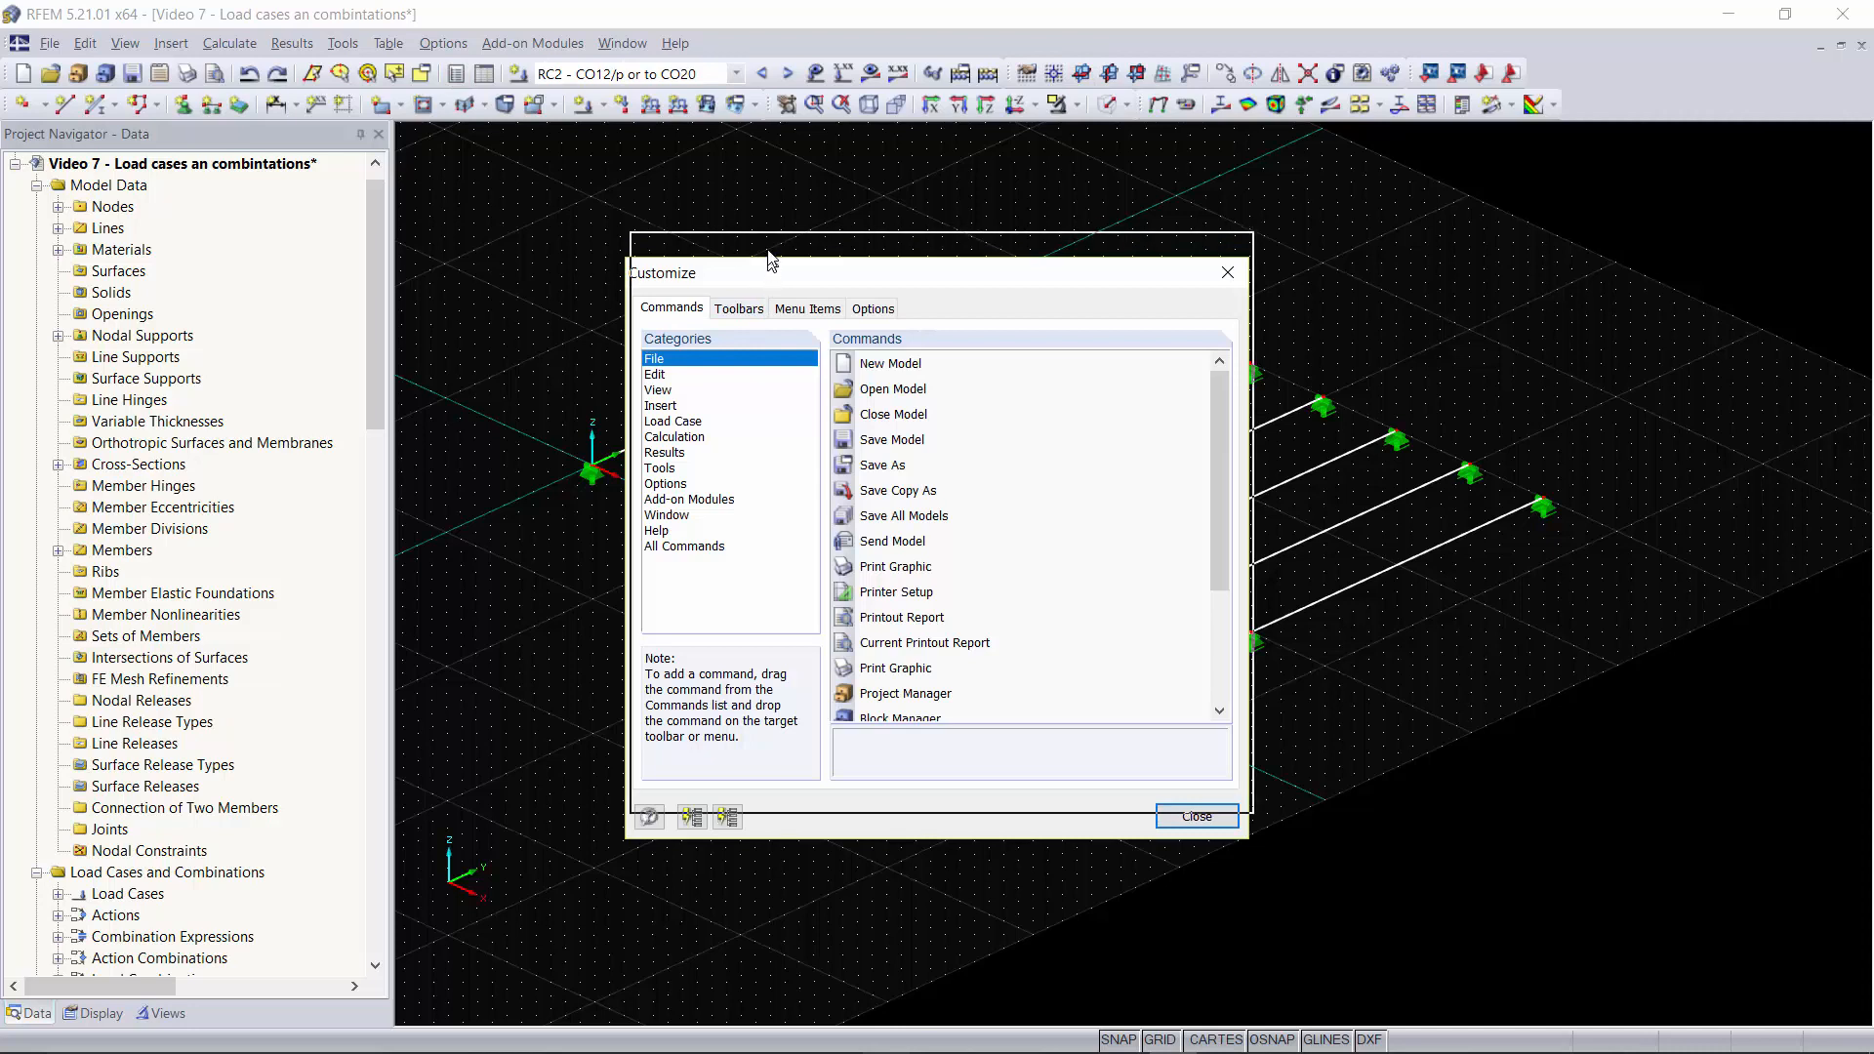
left_click_drag(764, 281, 768, 250)
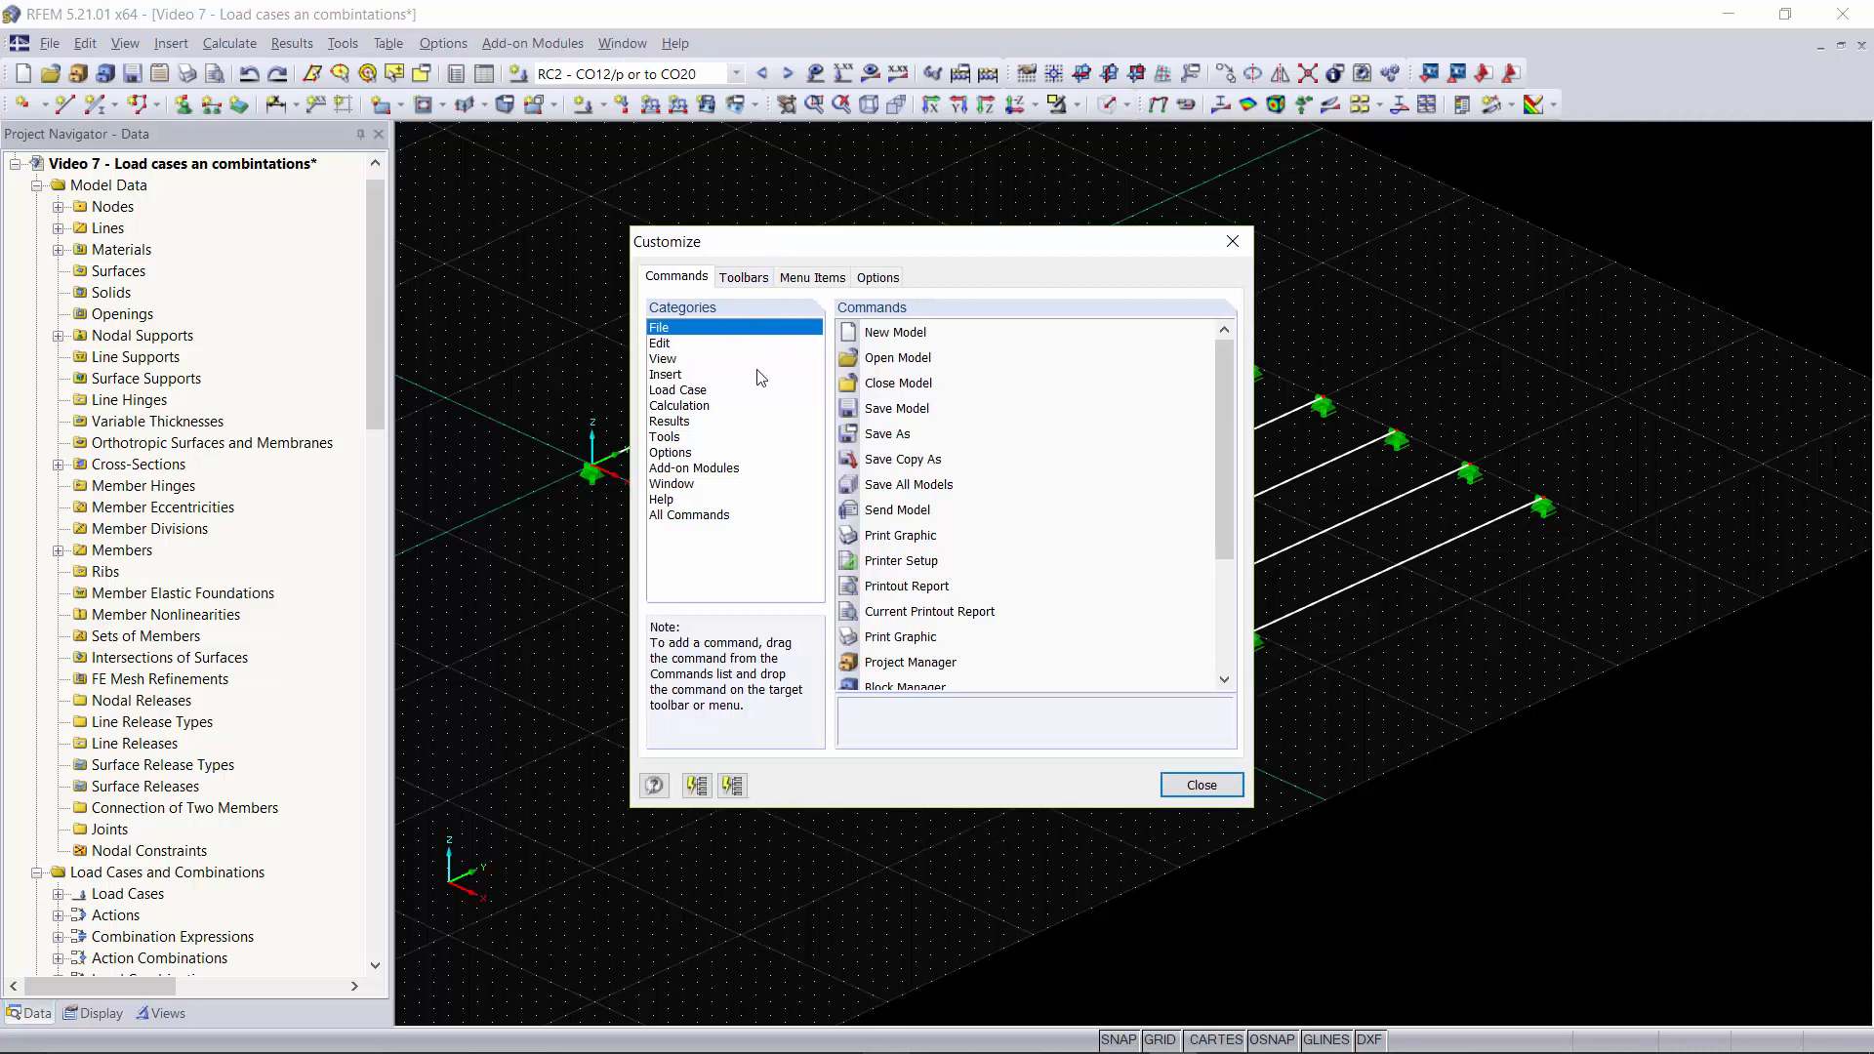
Step: Add the Tools command "Generate Member Loads from Area Loads via Plane" to the toolbar beside the load commands, and finish customizing
left_click(672, 436)
left_click_drag(1224, 369, 1226, 502)
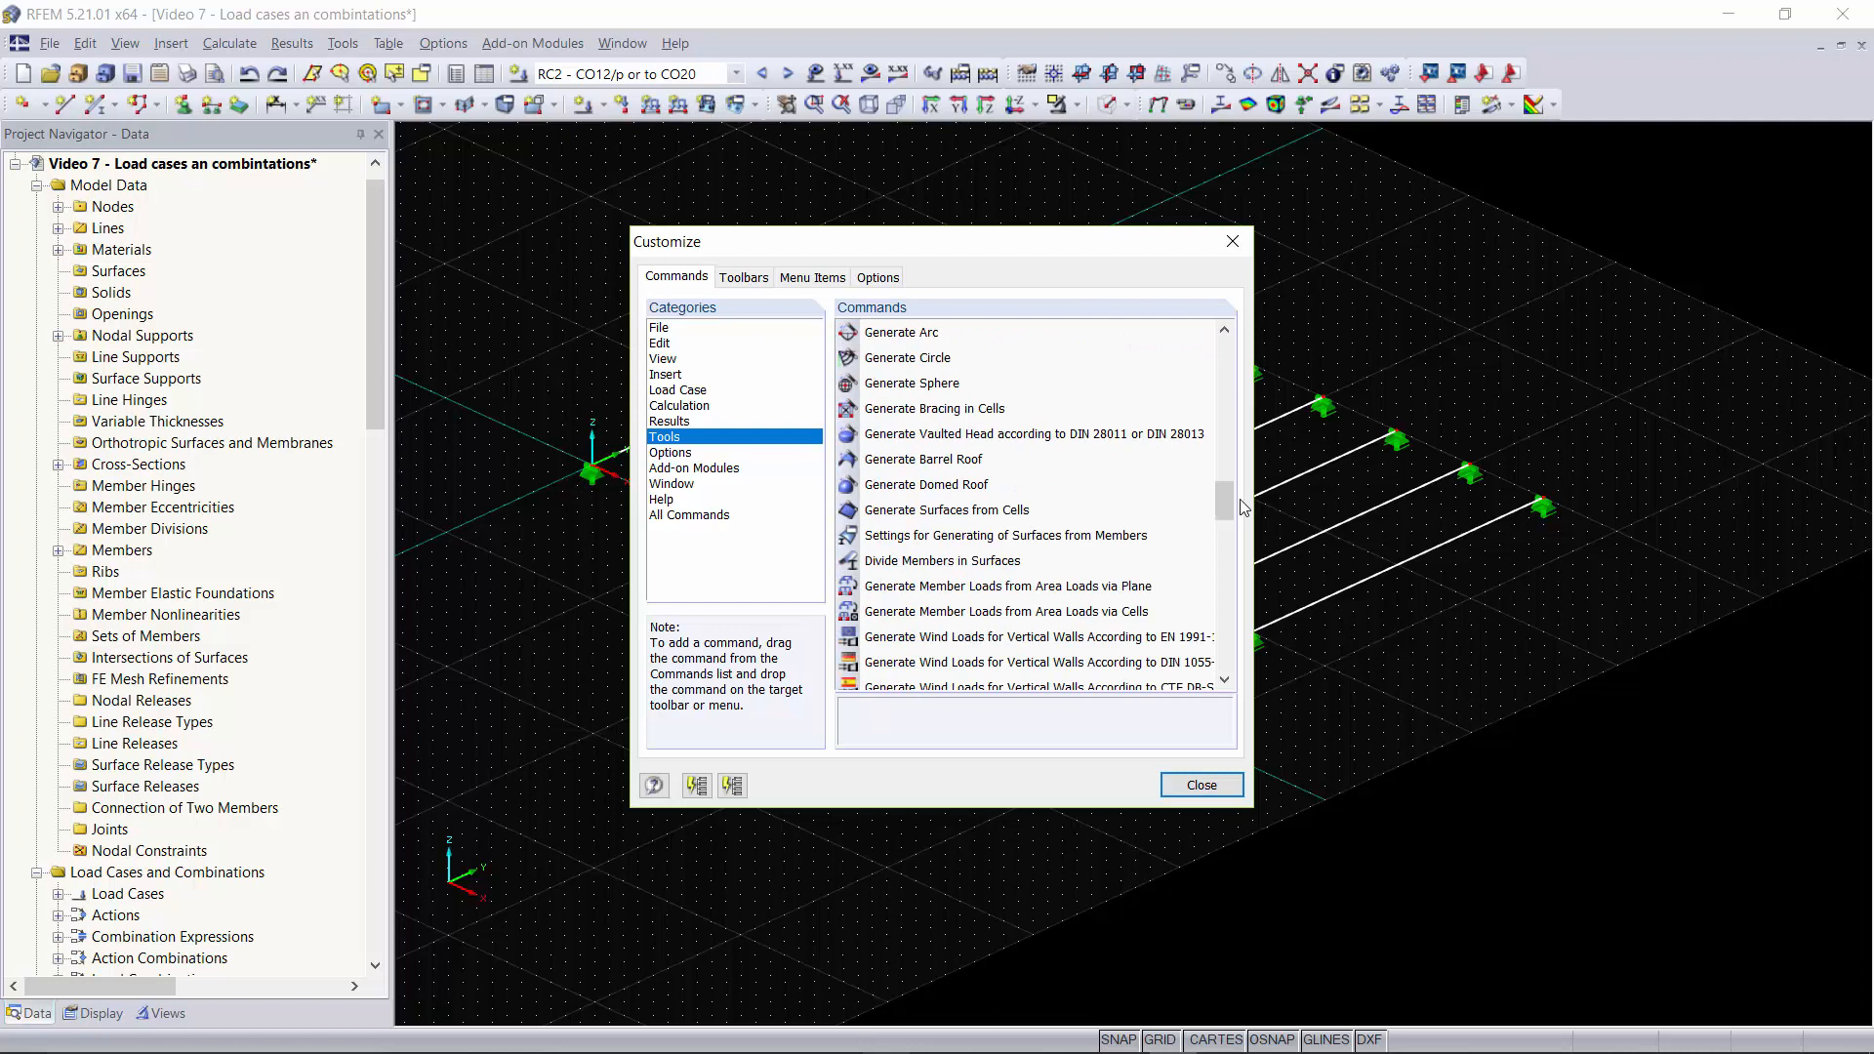
left_click(1009, 588)
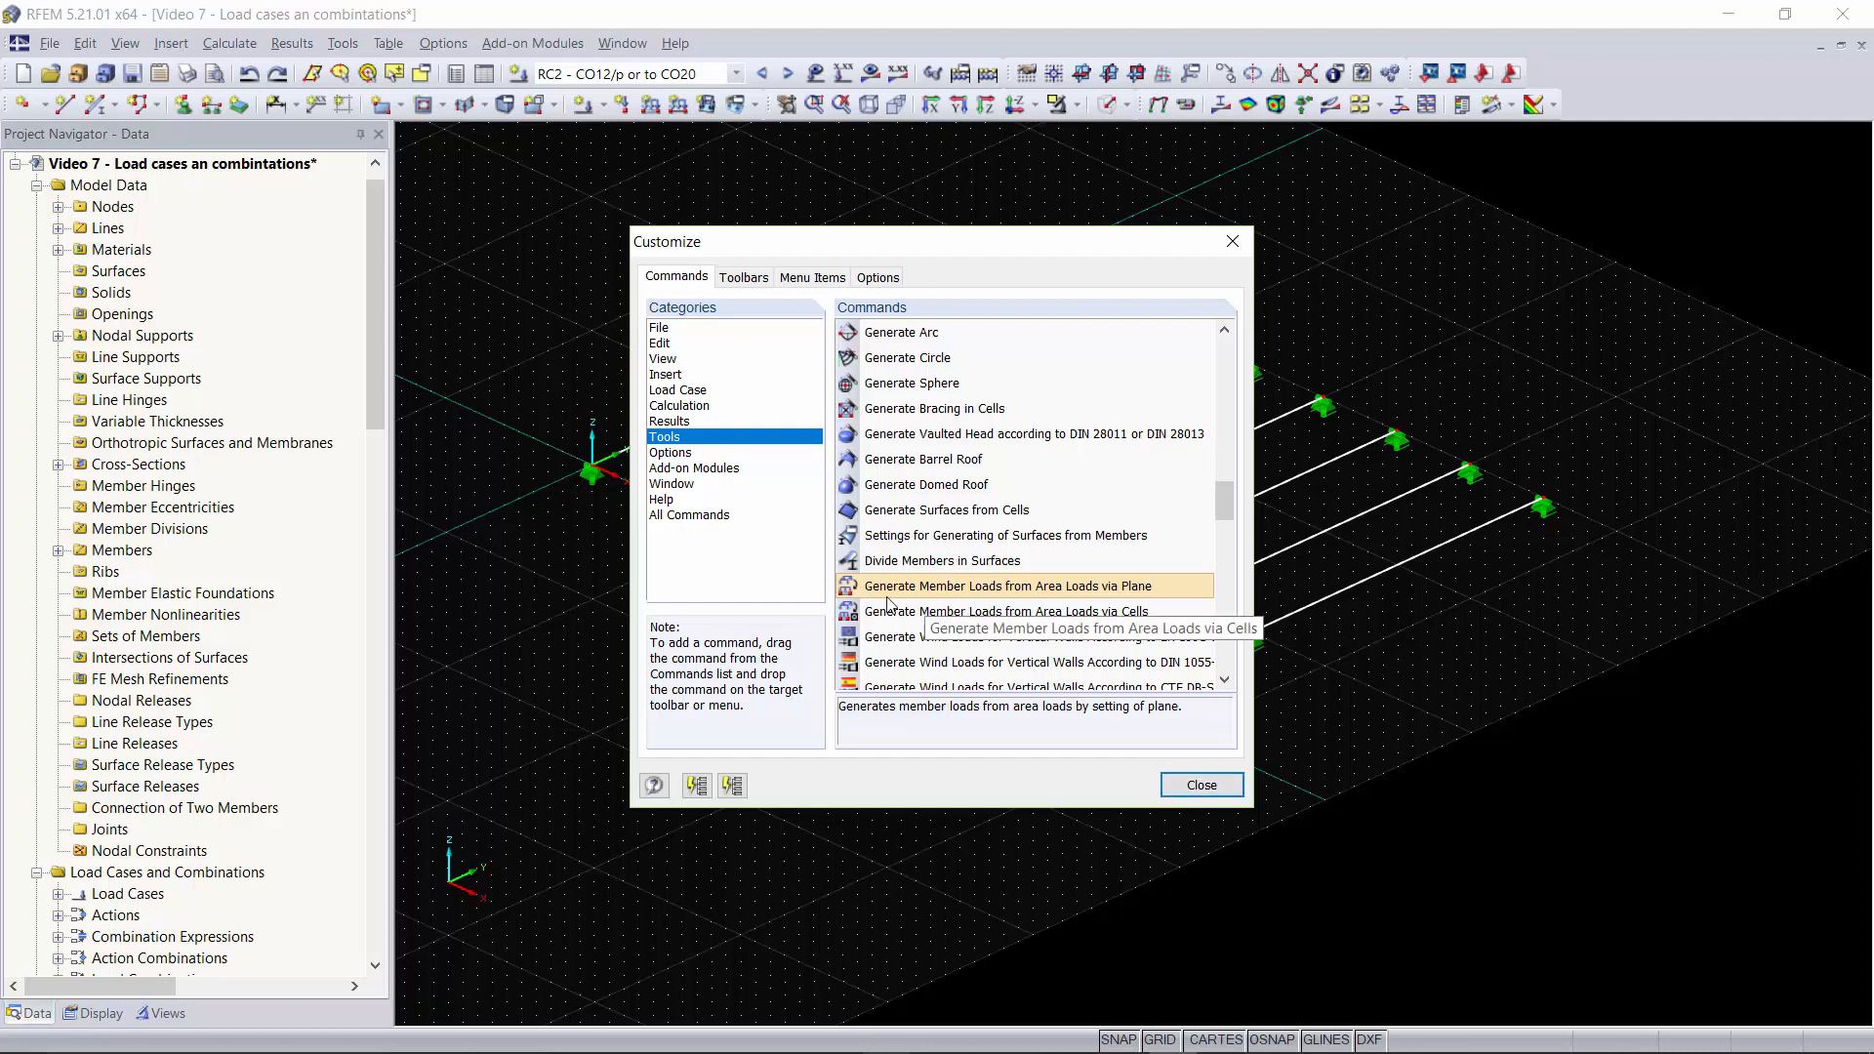
mouse_move(866, 597)
left_mouse_down()
mouse_move(876, 564)
mouse_move(715, 256)
mouse_move(664, 108)
left_mouse_up()
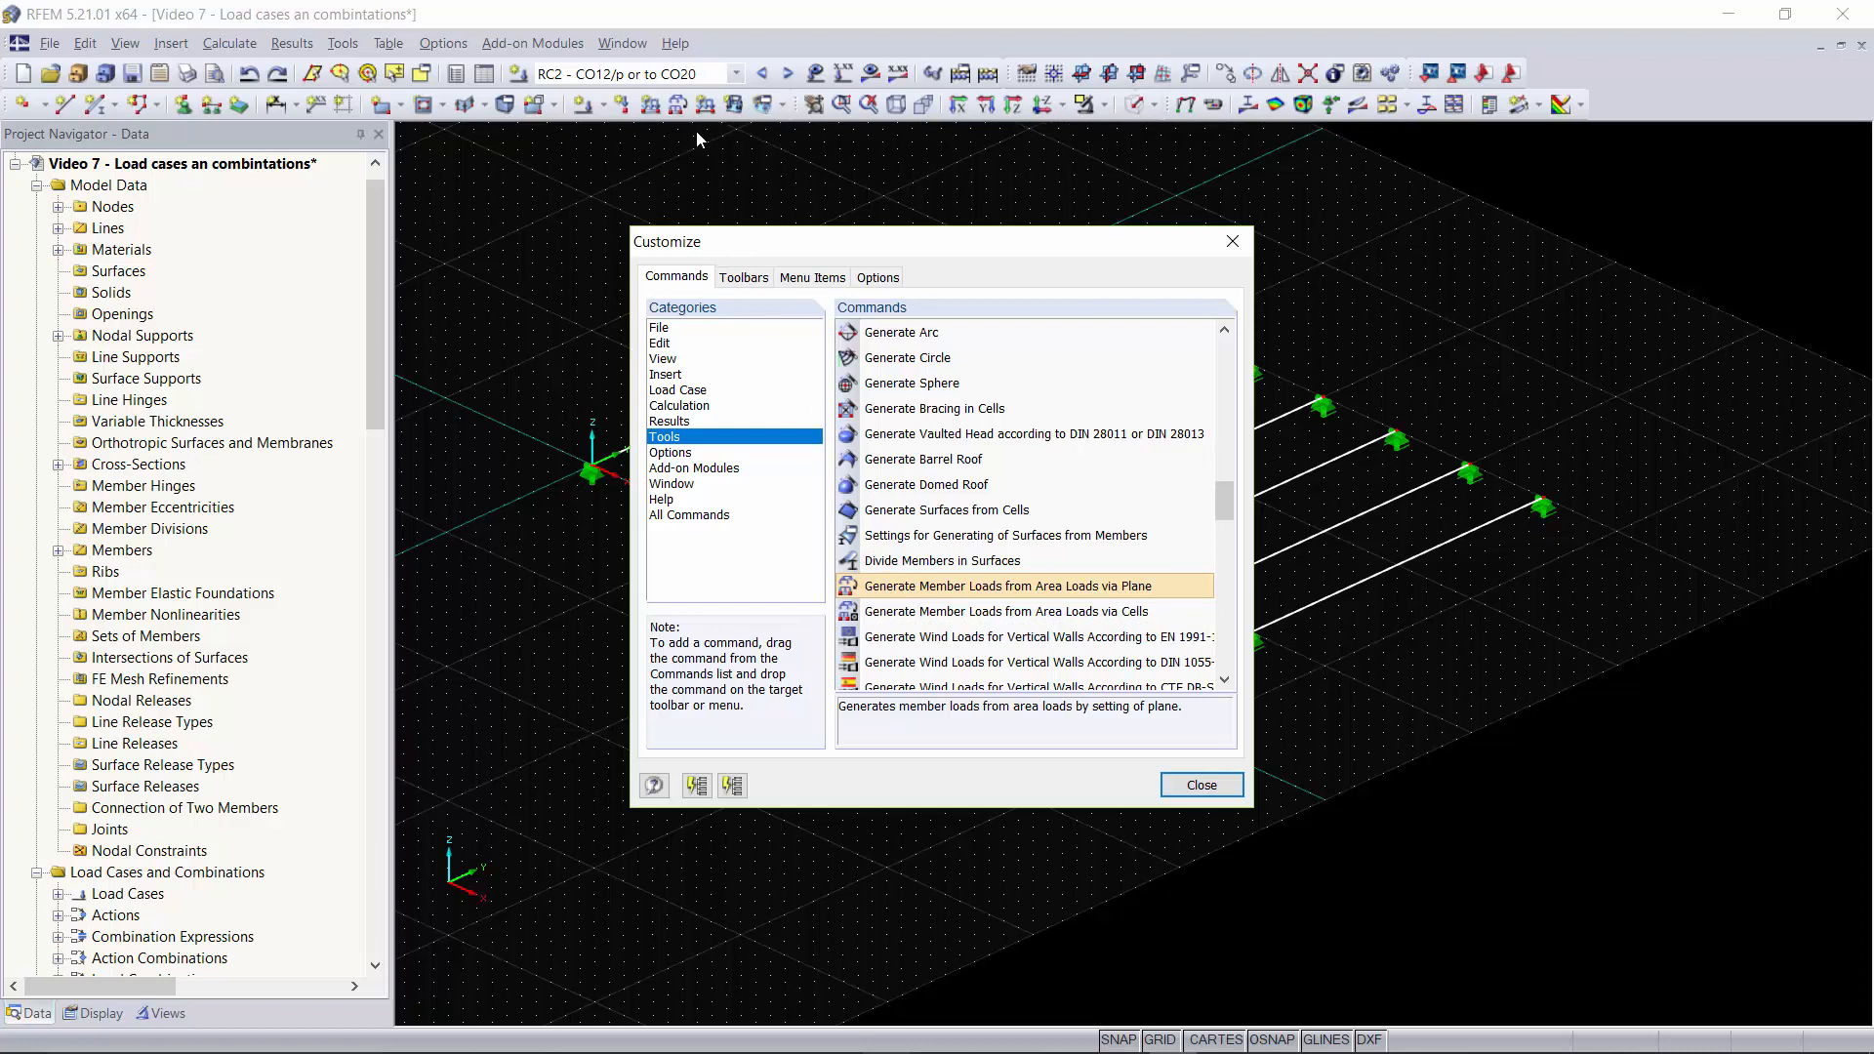
left_click(1201, 785)
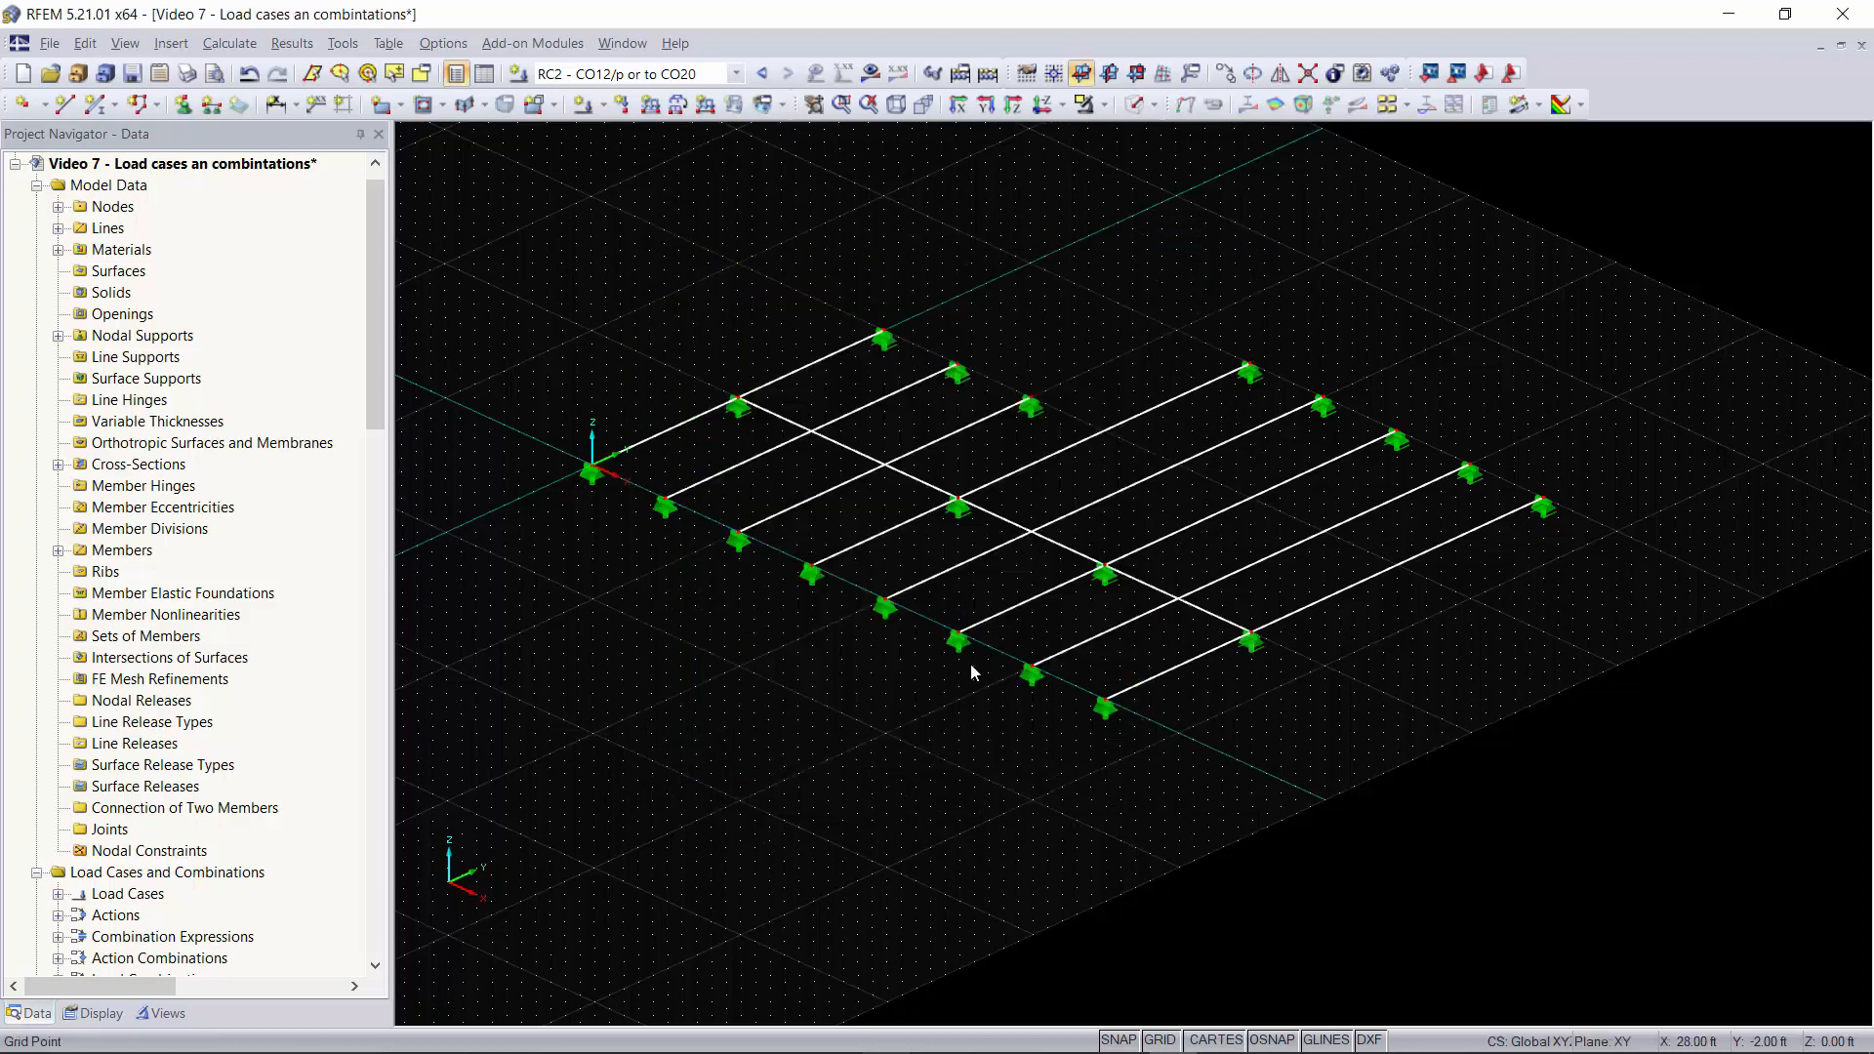
Step: Start generating member loads from area loads via plane for load case LC2 - Live load
left_click(680, 105)
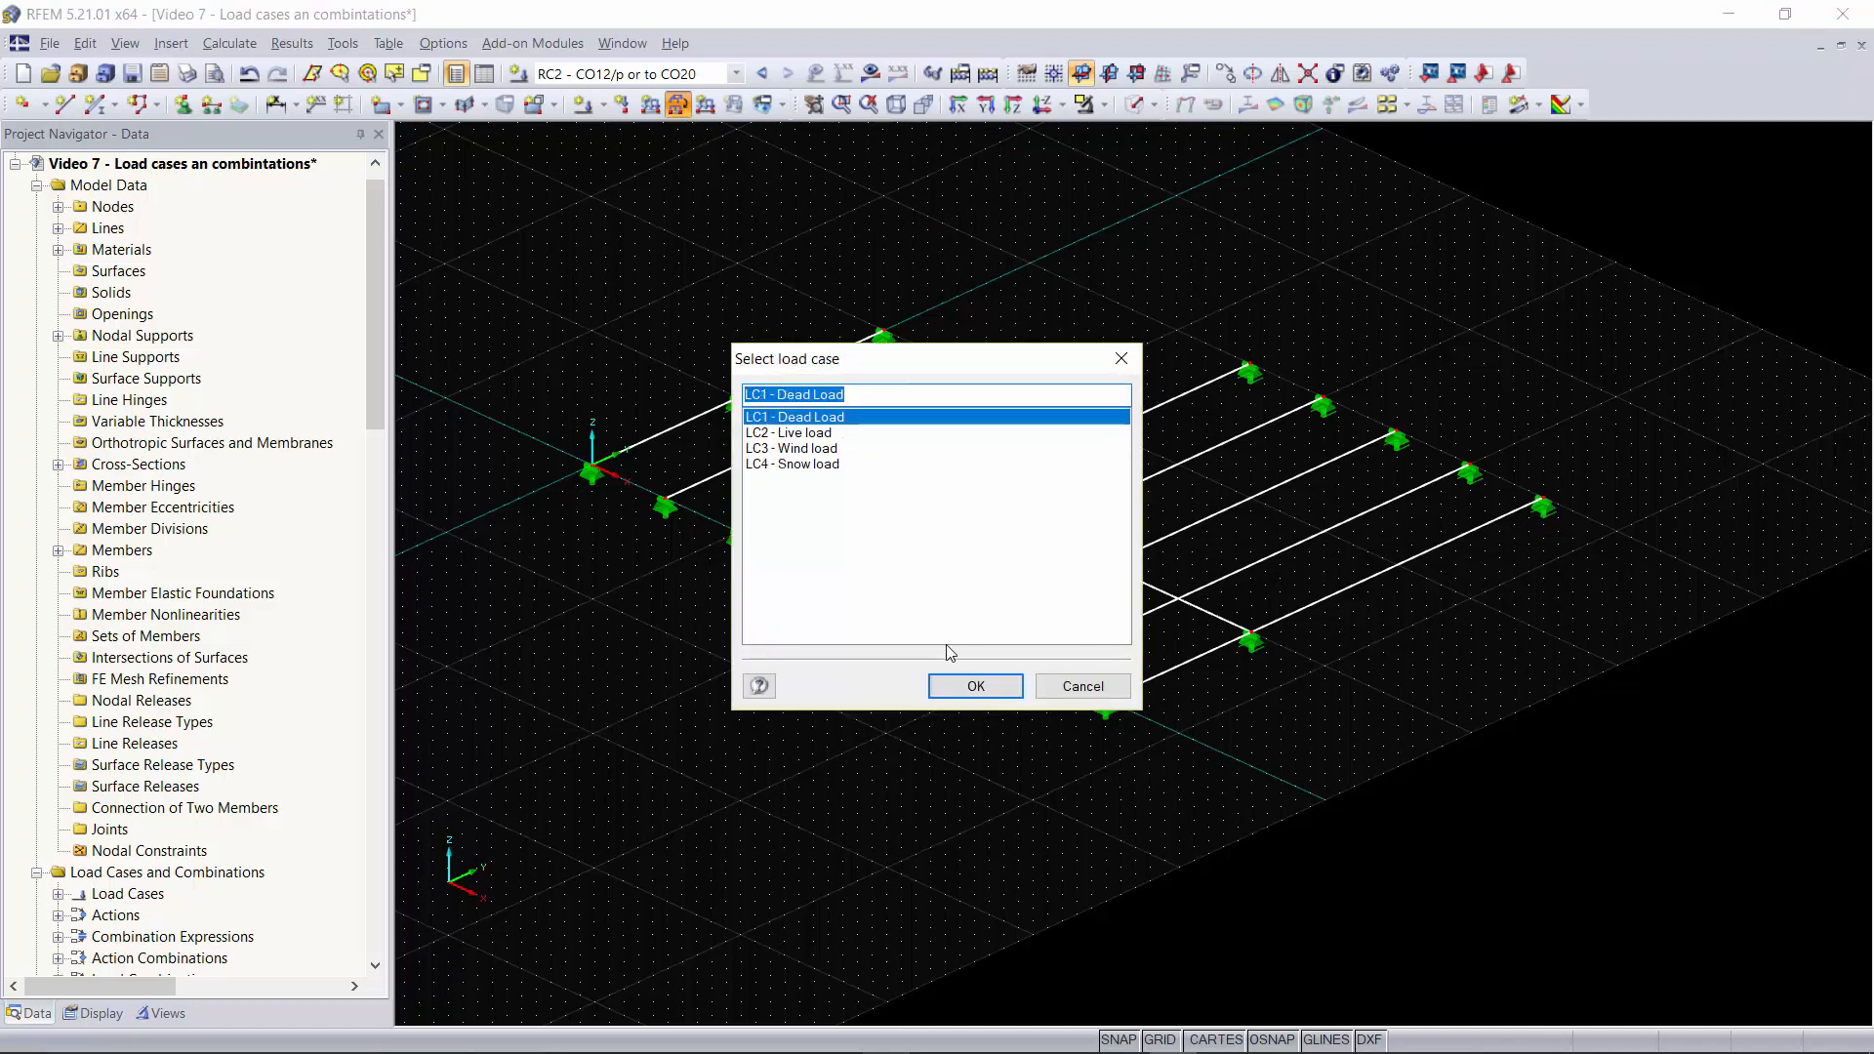
left_click(832, 433)
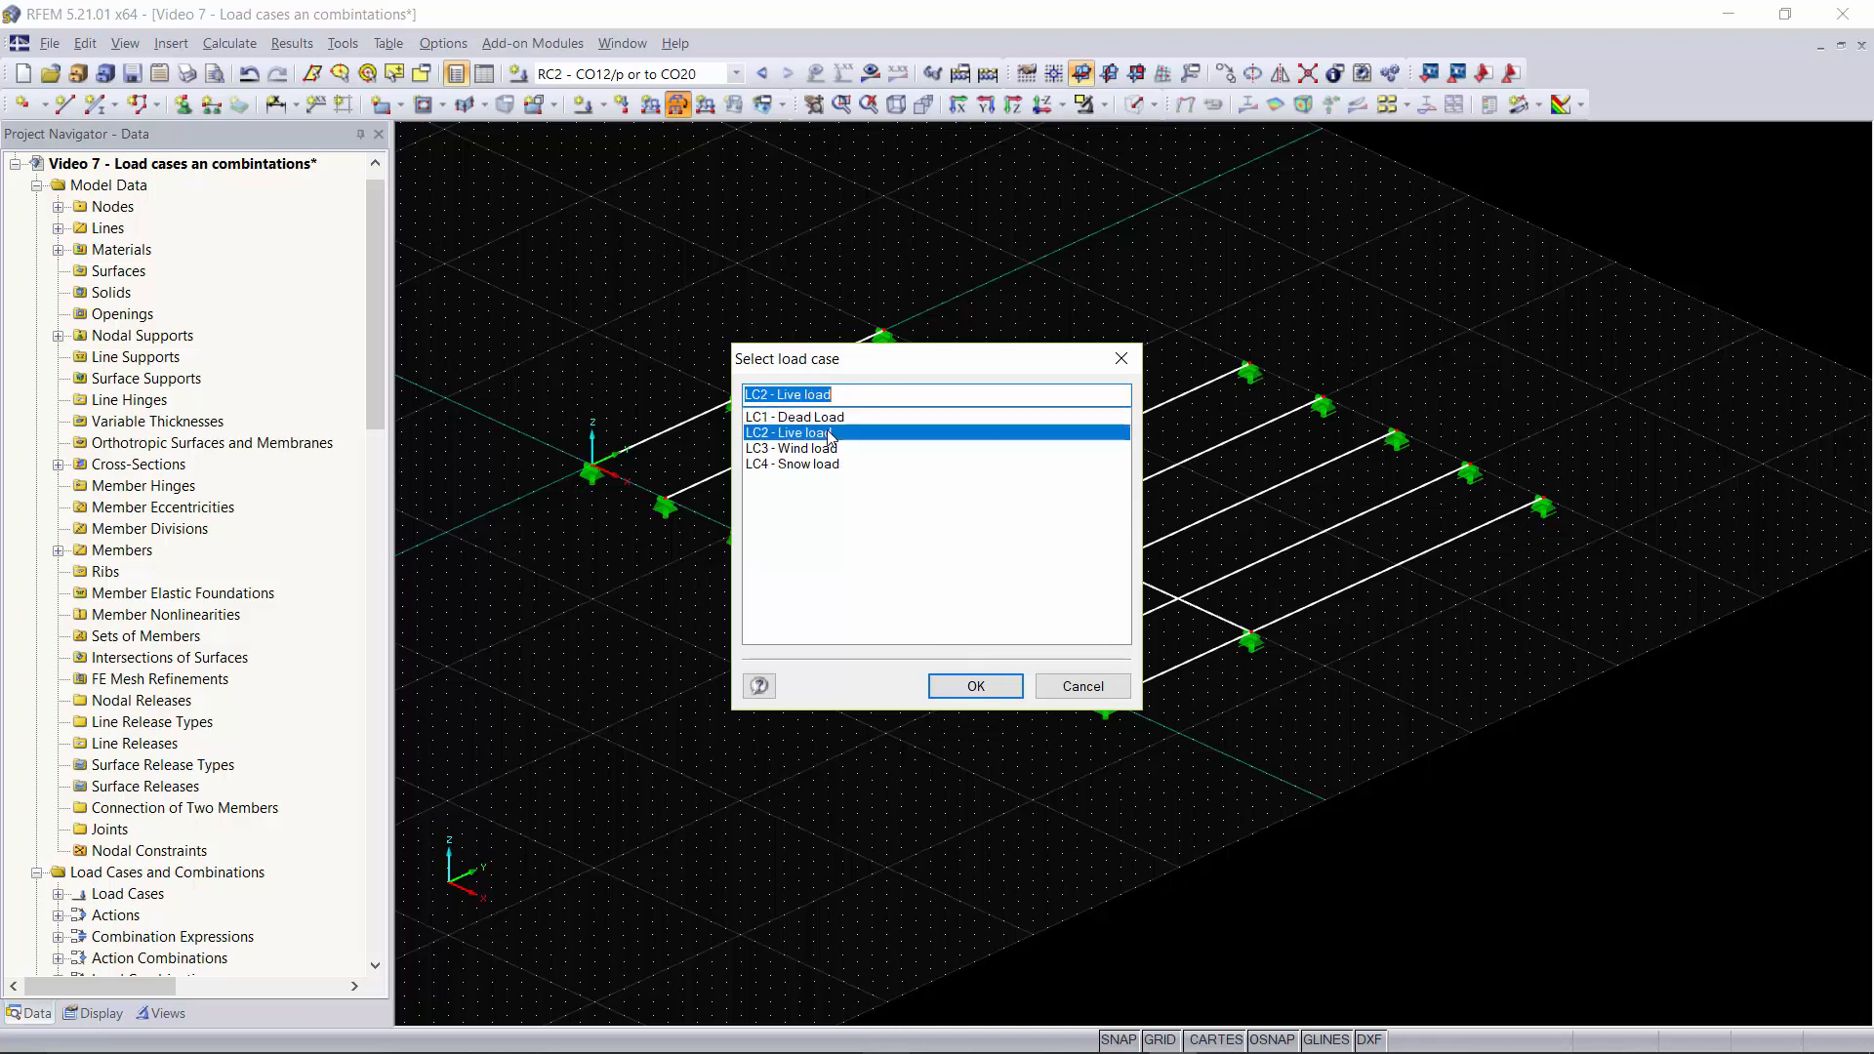
left_click(967, 688)
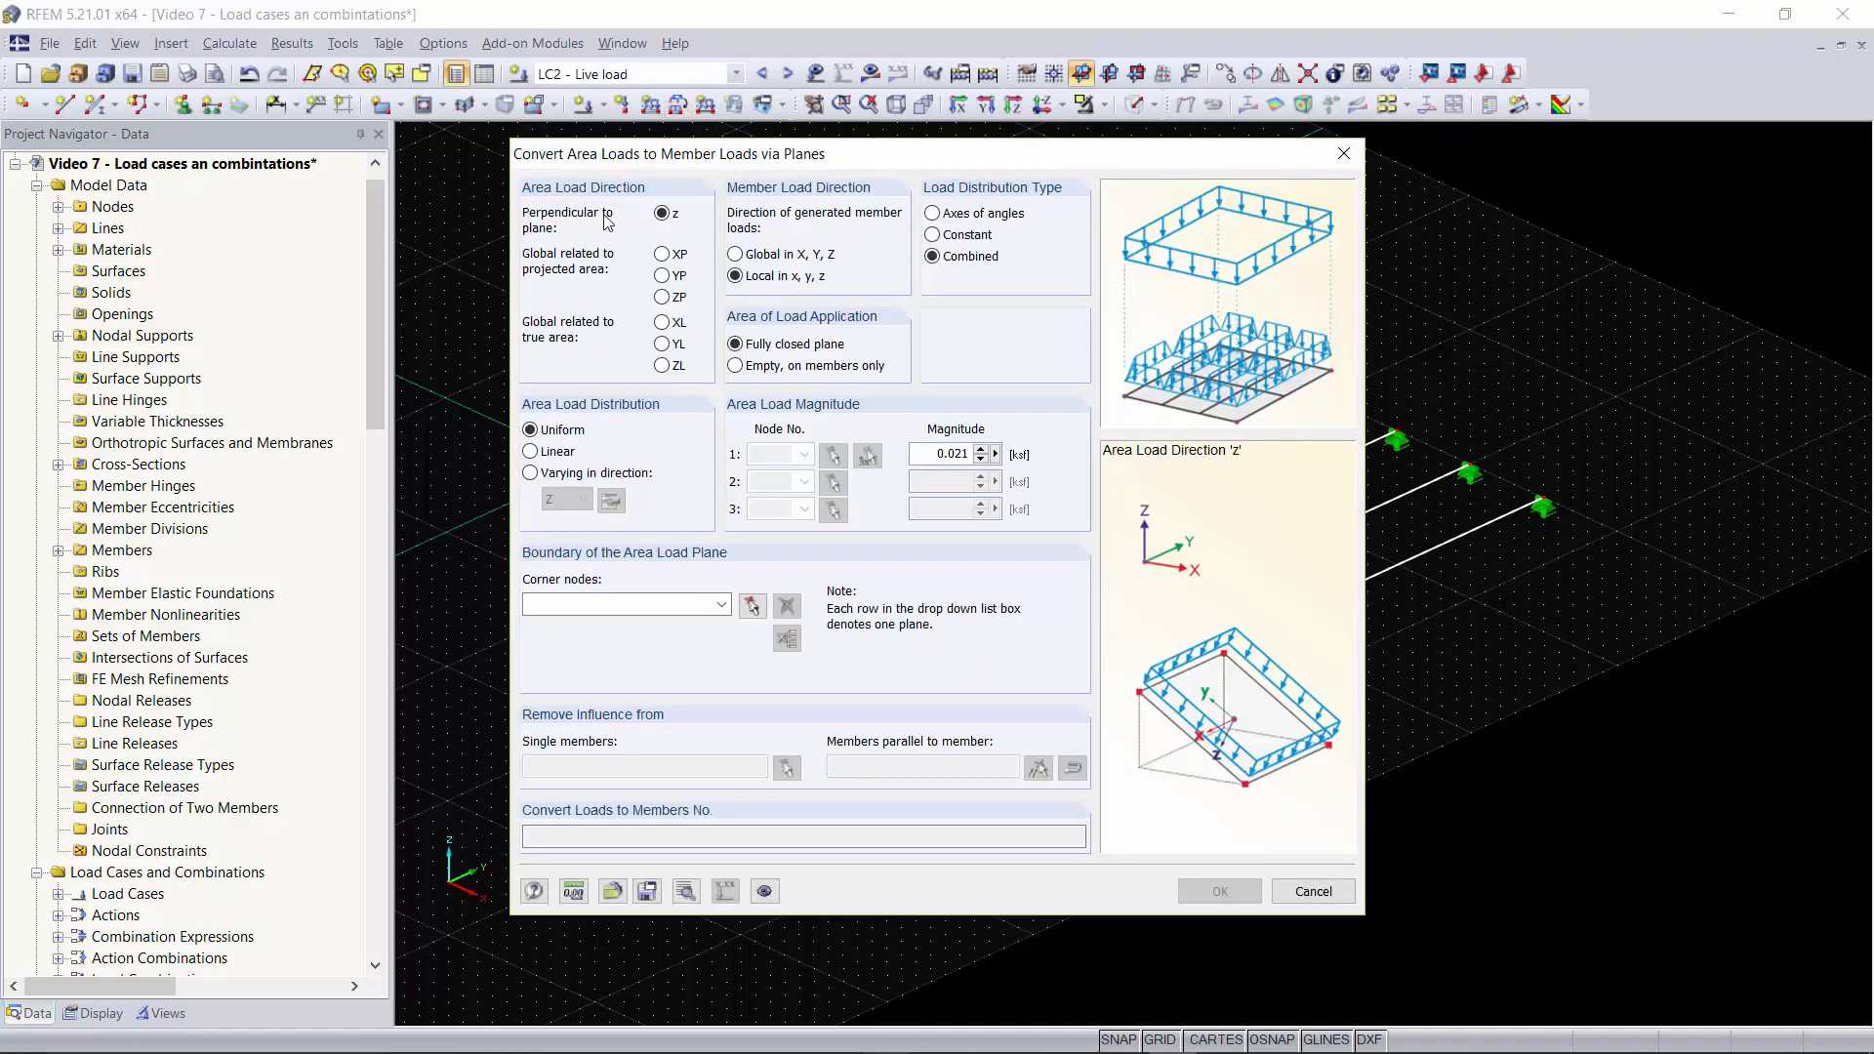
left_click_drag(819, 156, 794, 115)
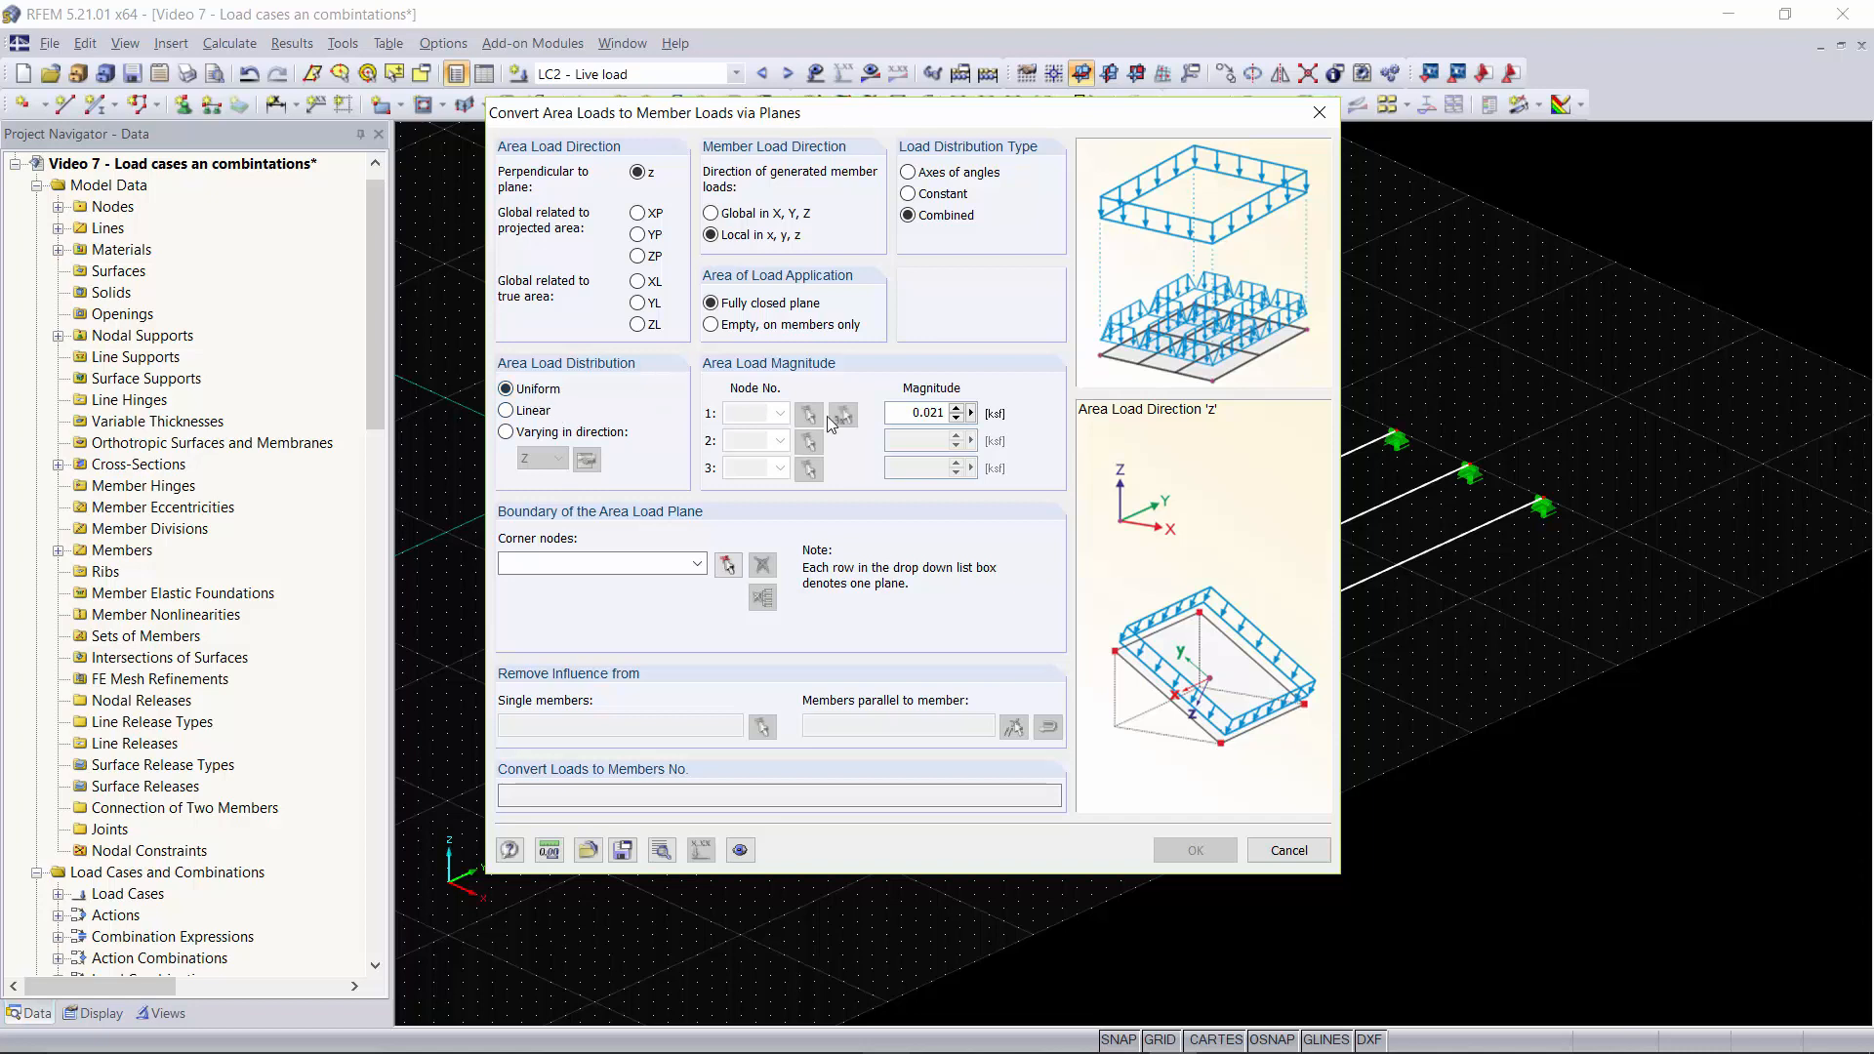
left_click_drag(909, 415, 1012, 420)
type("0.")
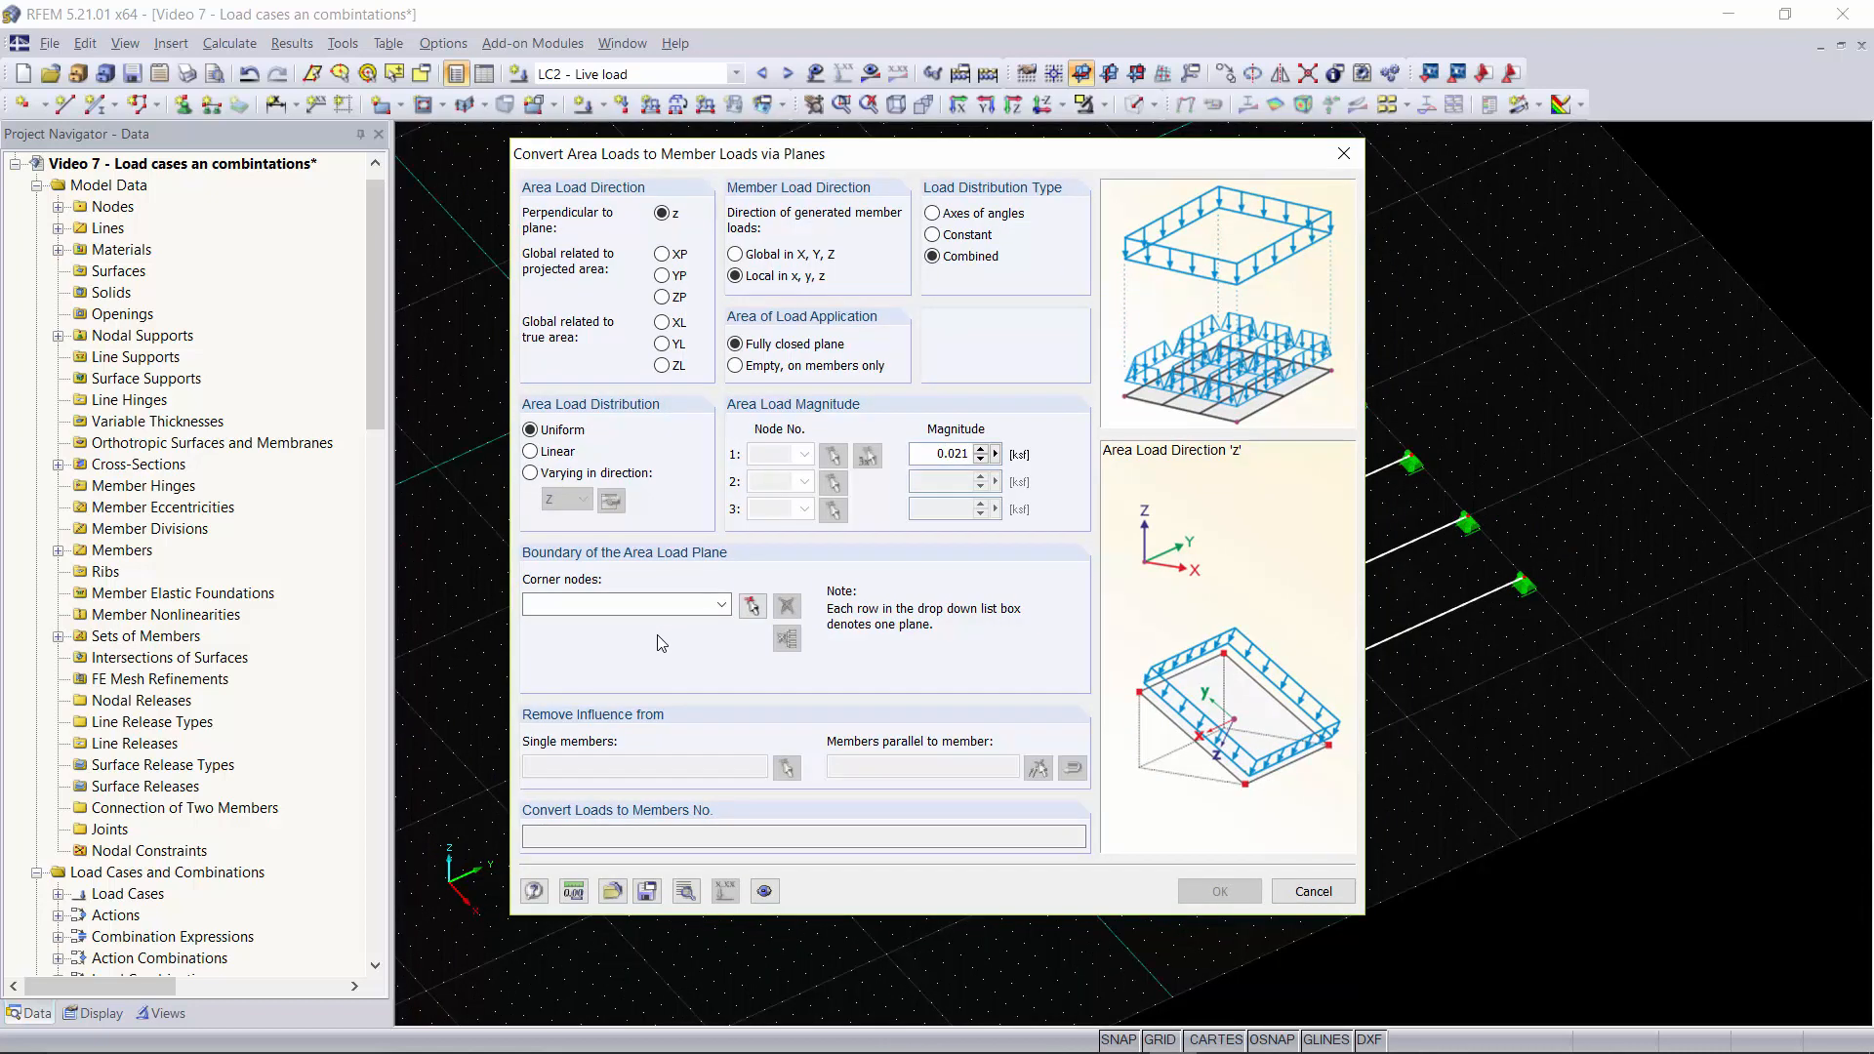
Step: Define the area load plane's boundary as a closed polygon through the six outer corner nodes of the L-shaped floor framing
left_click(752, 607)
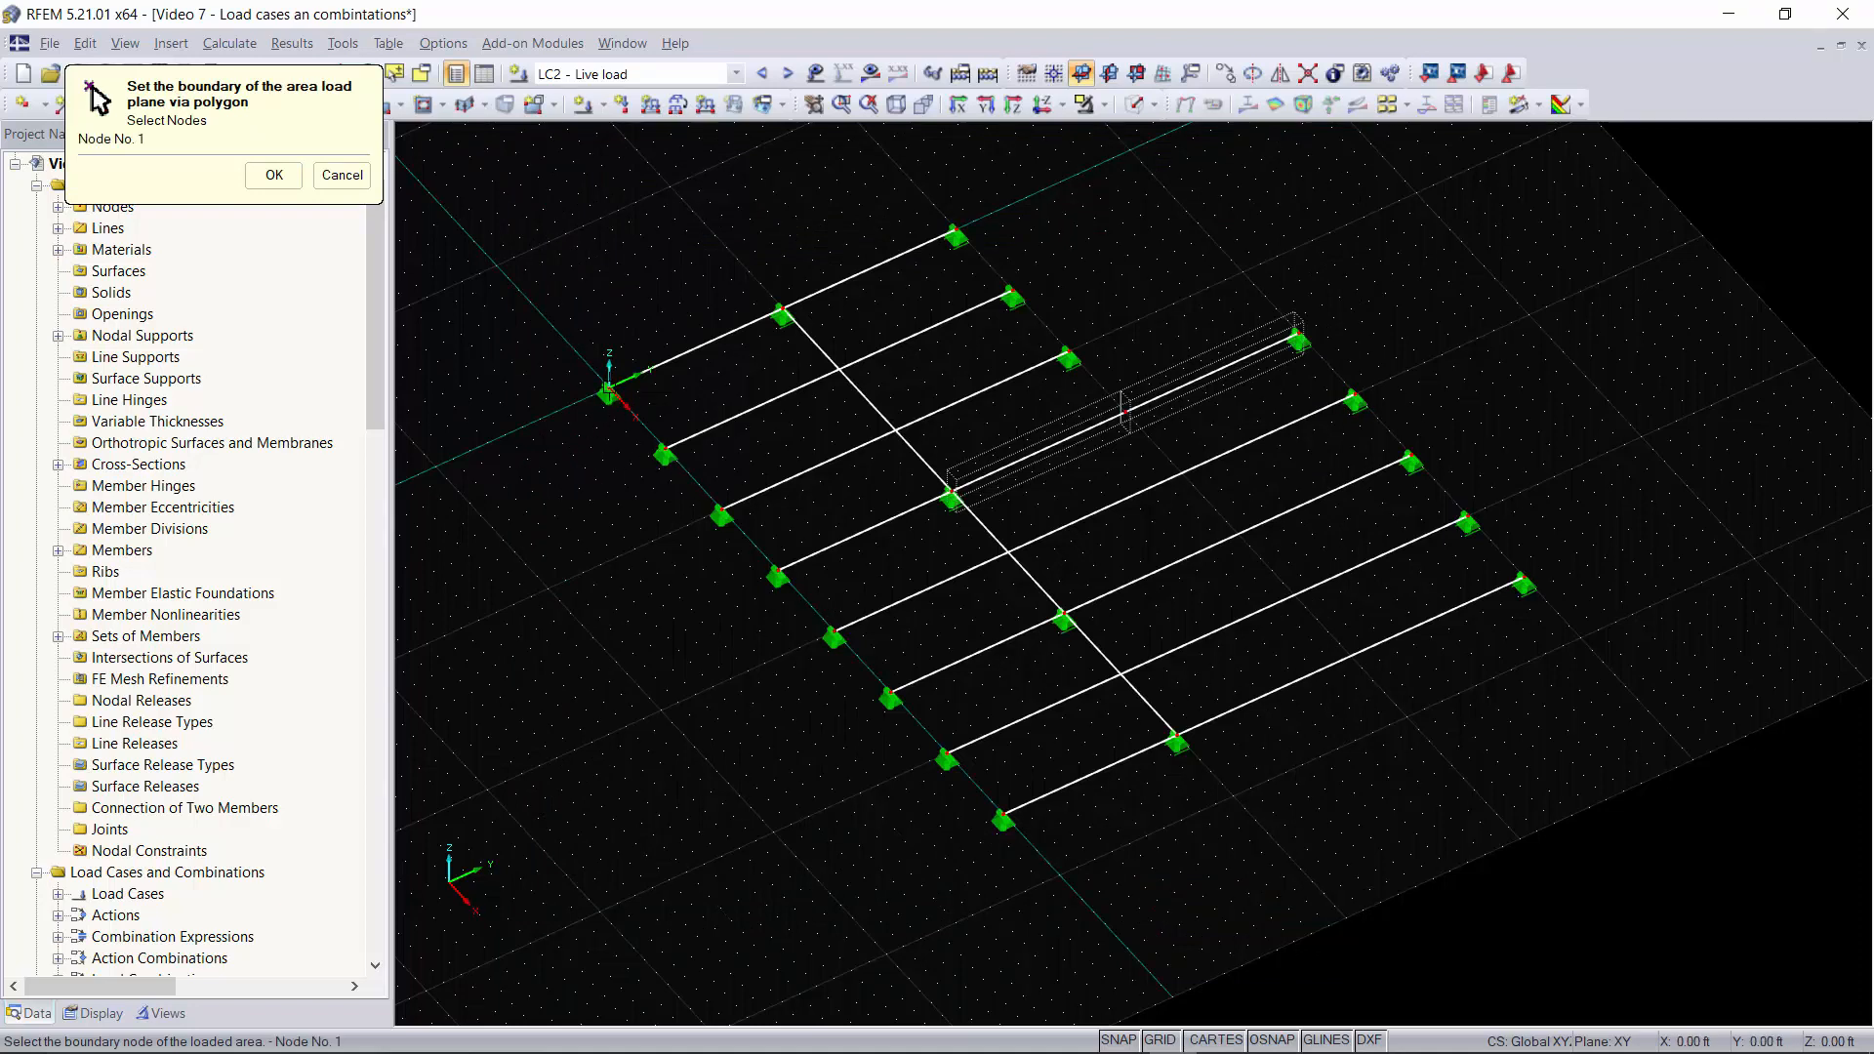
left_click(607, 390)
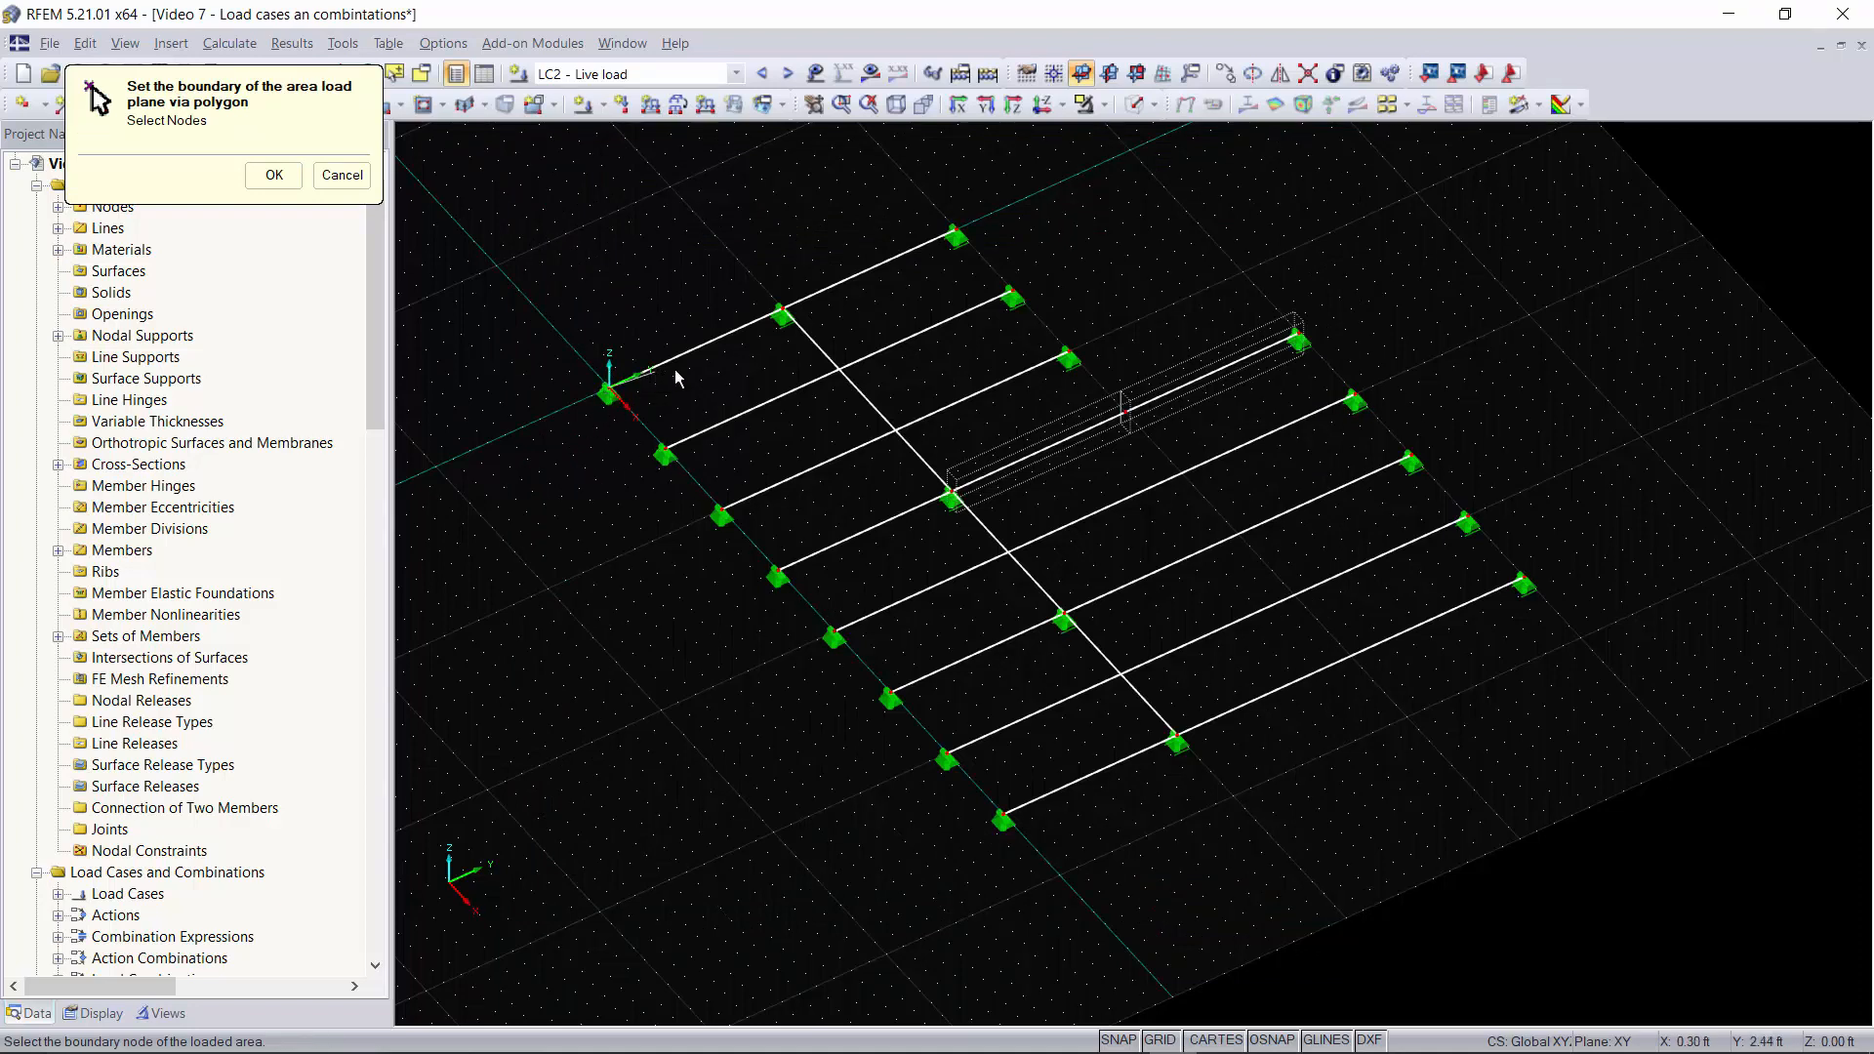
left_click(954, 235)
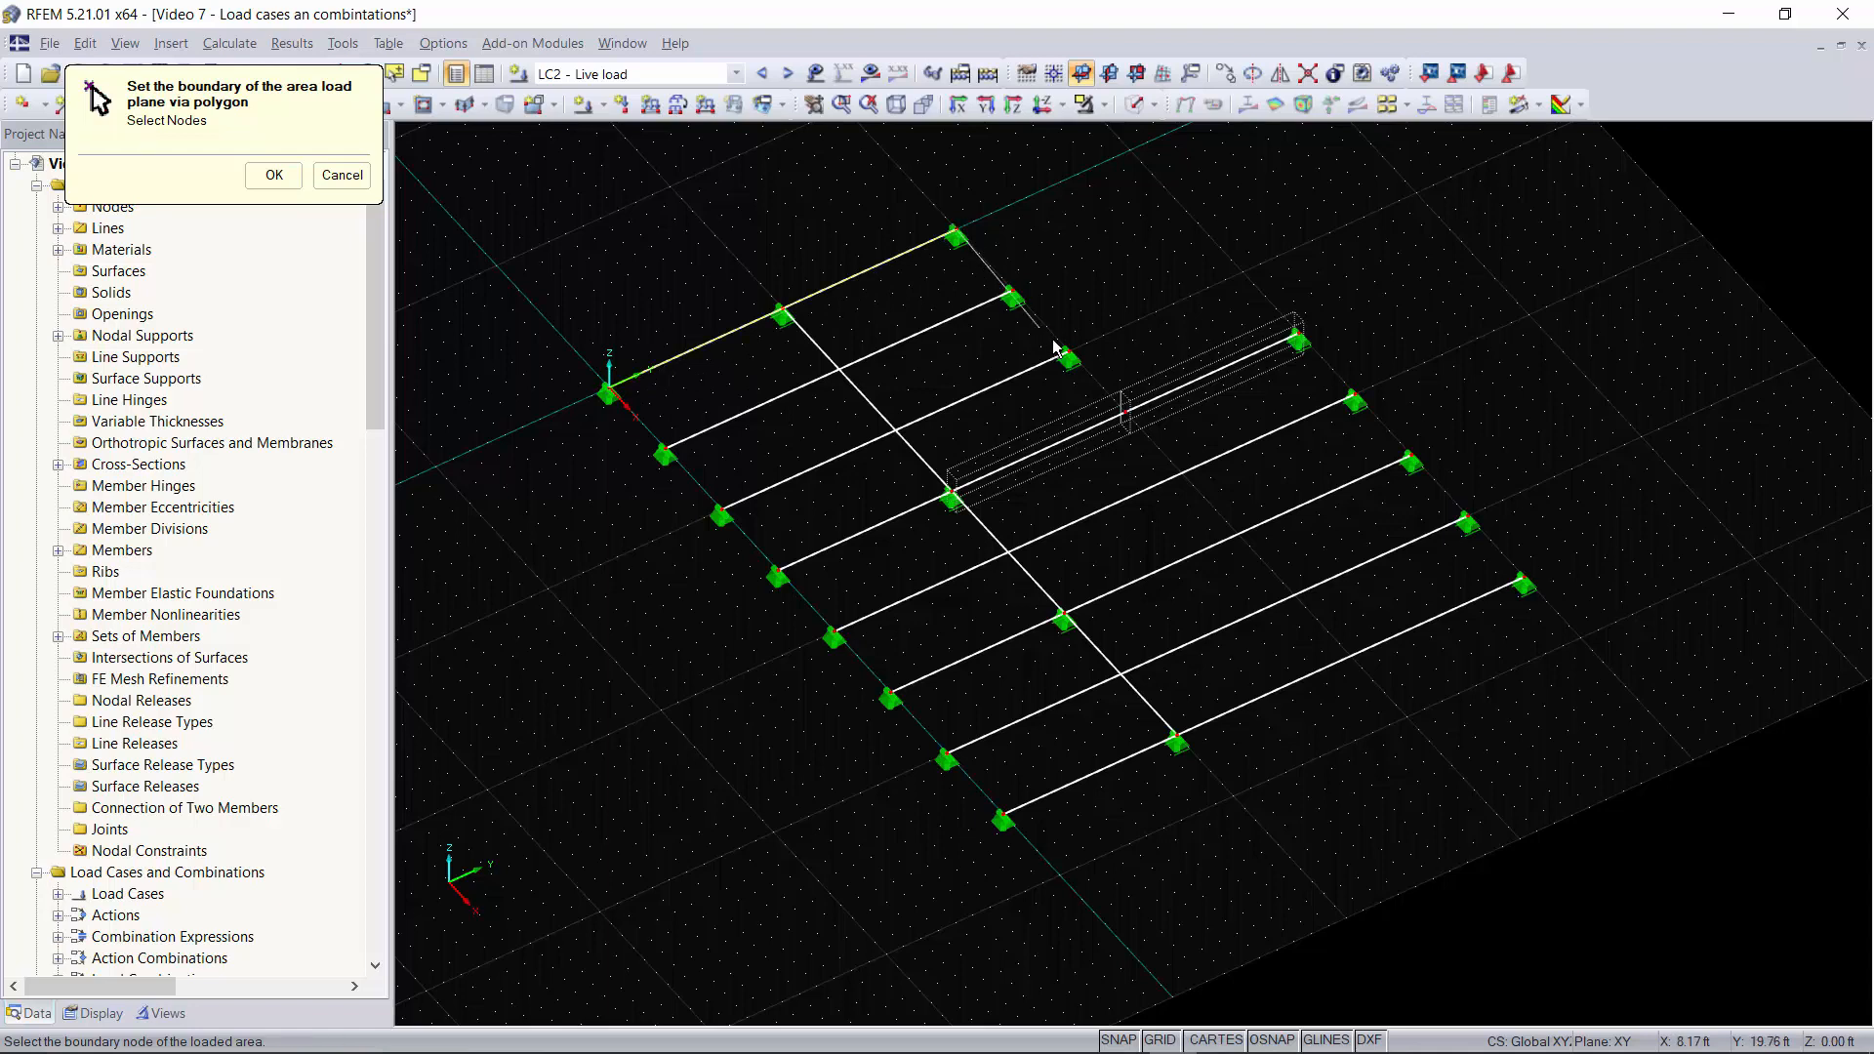
left_click(1122, 409)
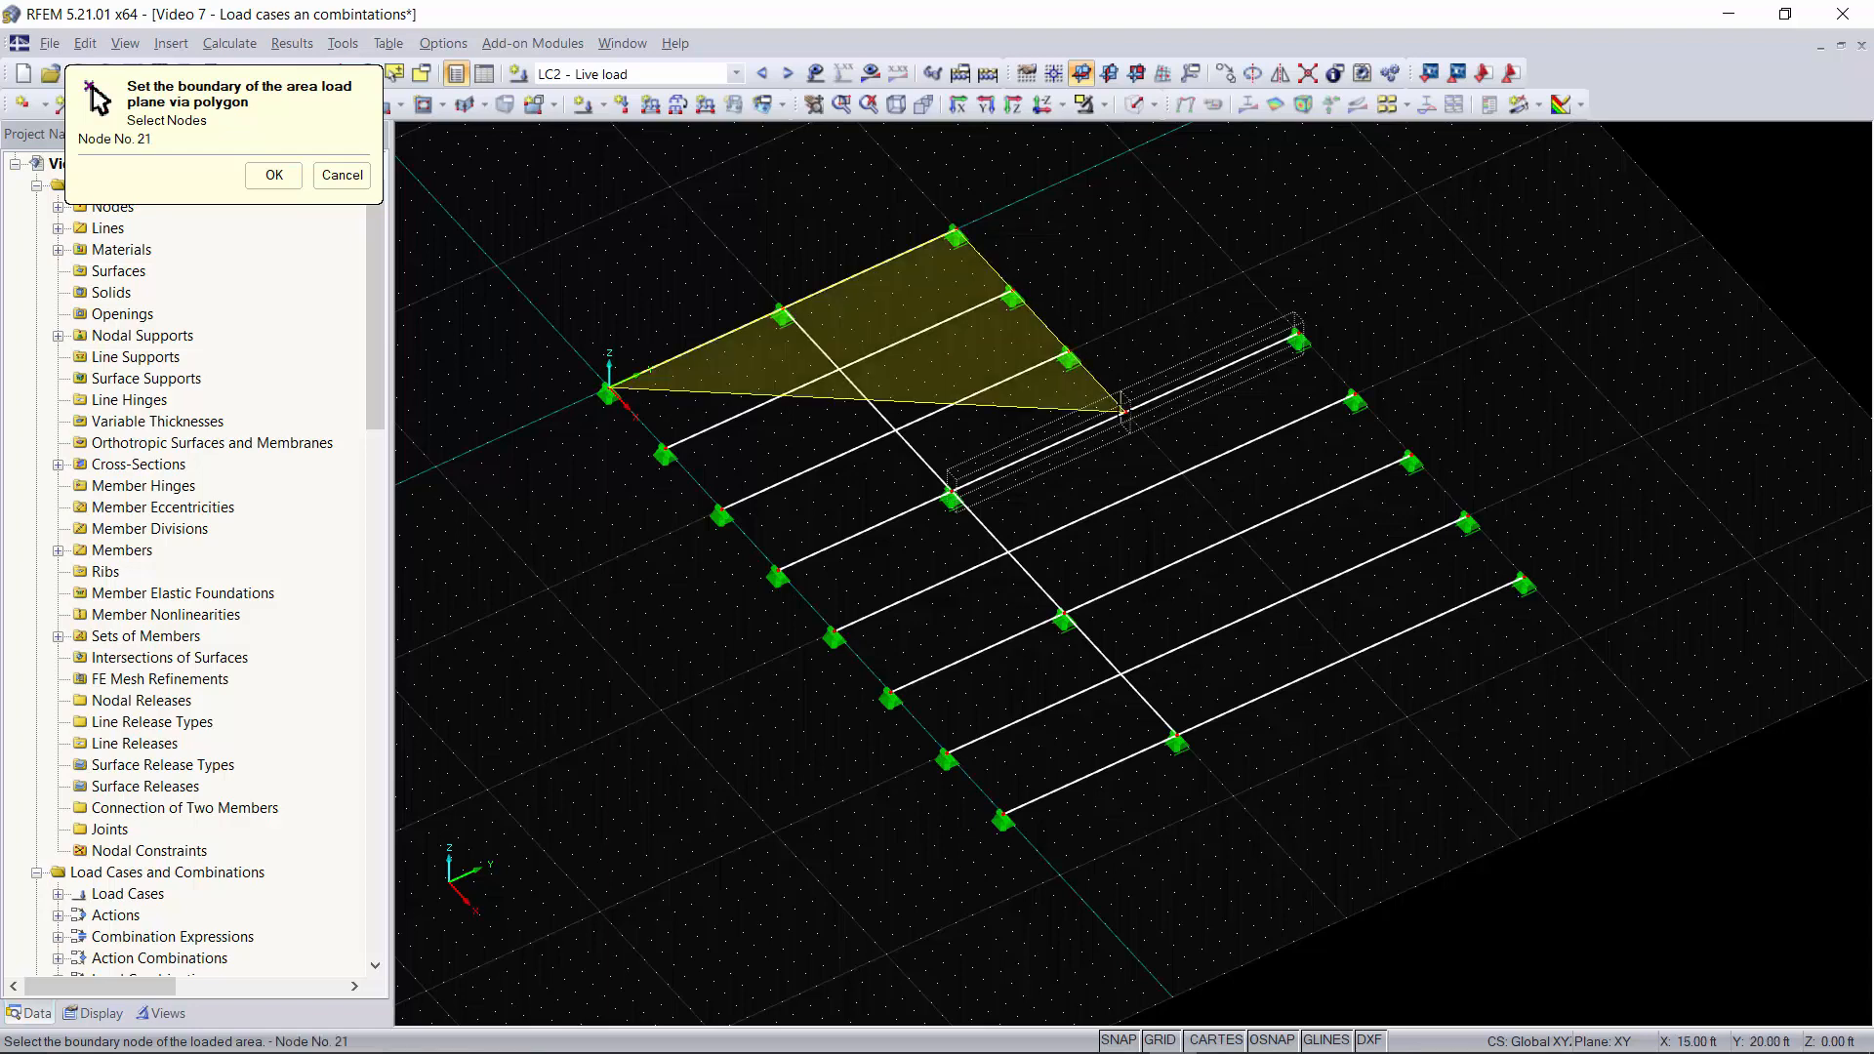
left_click(1298, 340)
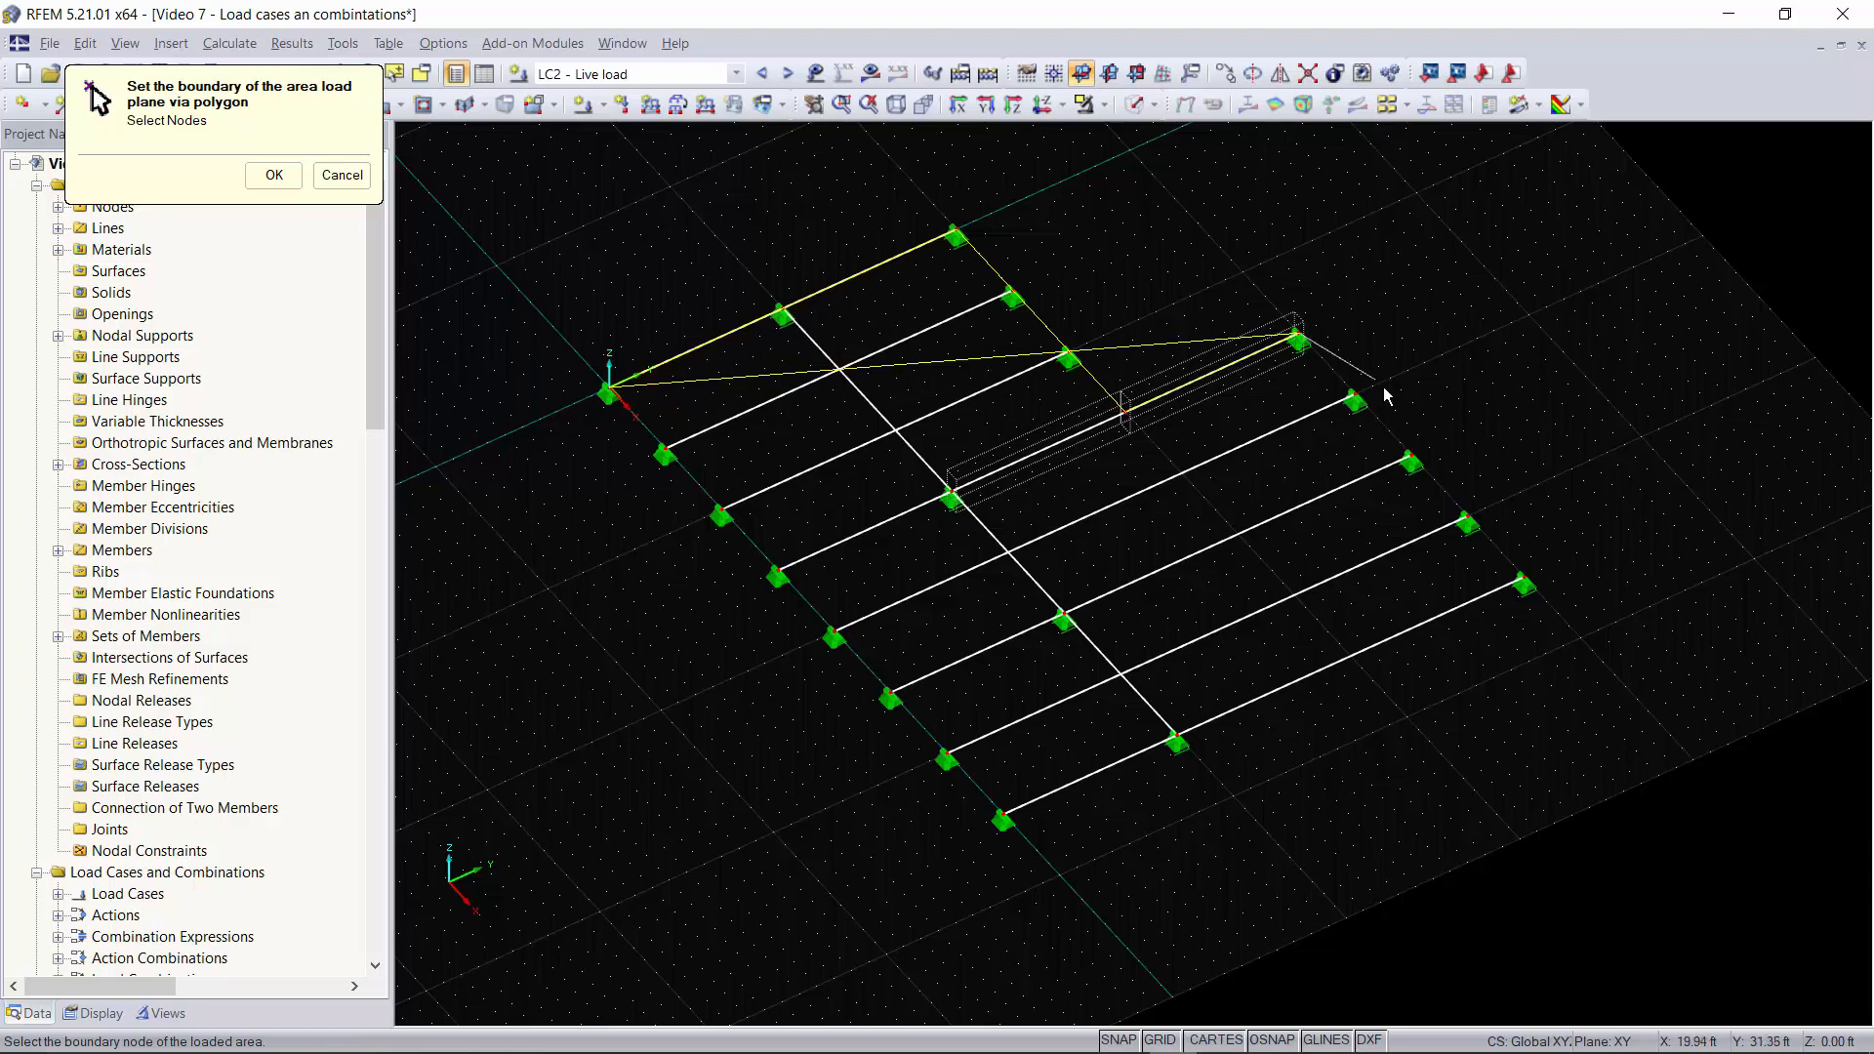
left_click(1525, 581)
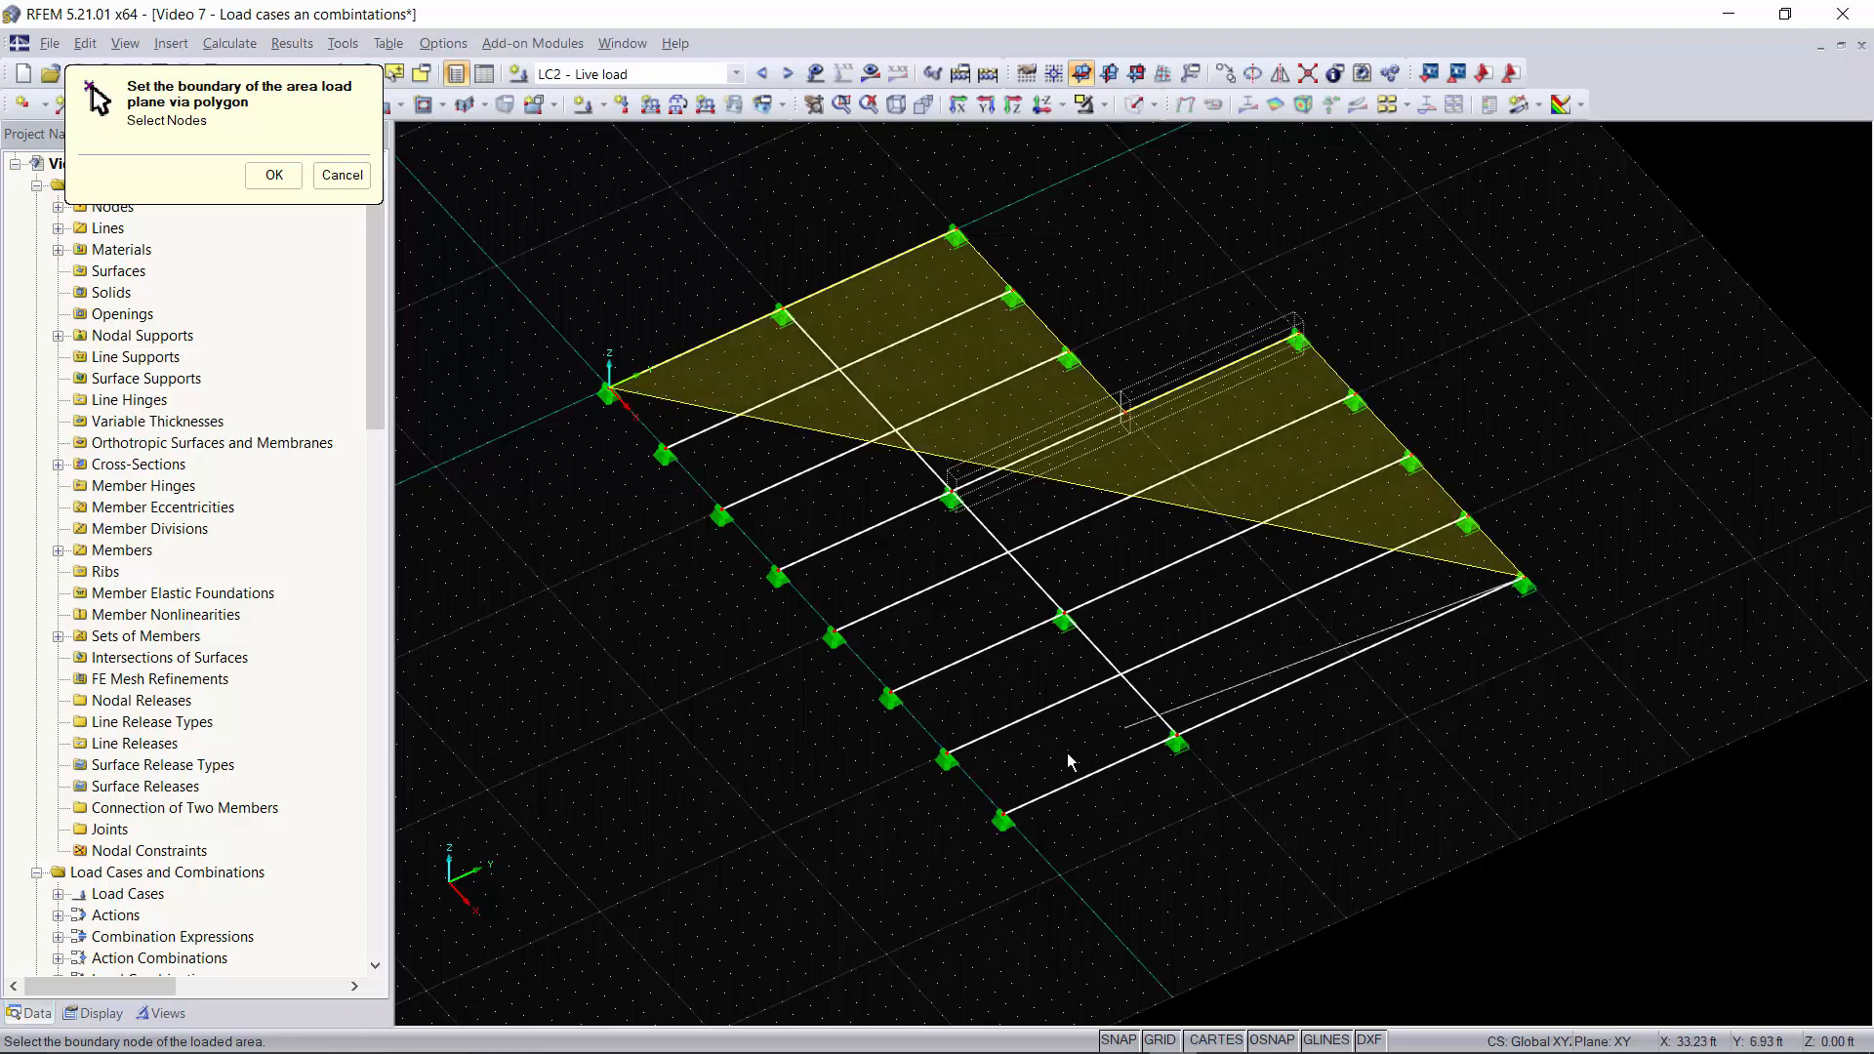
left_click(1001, 814)
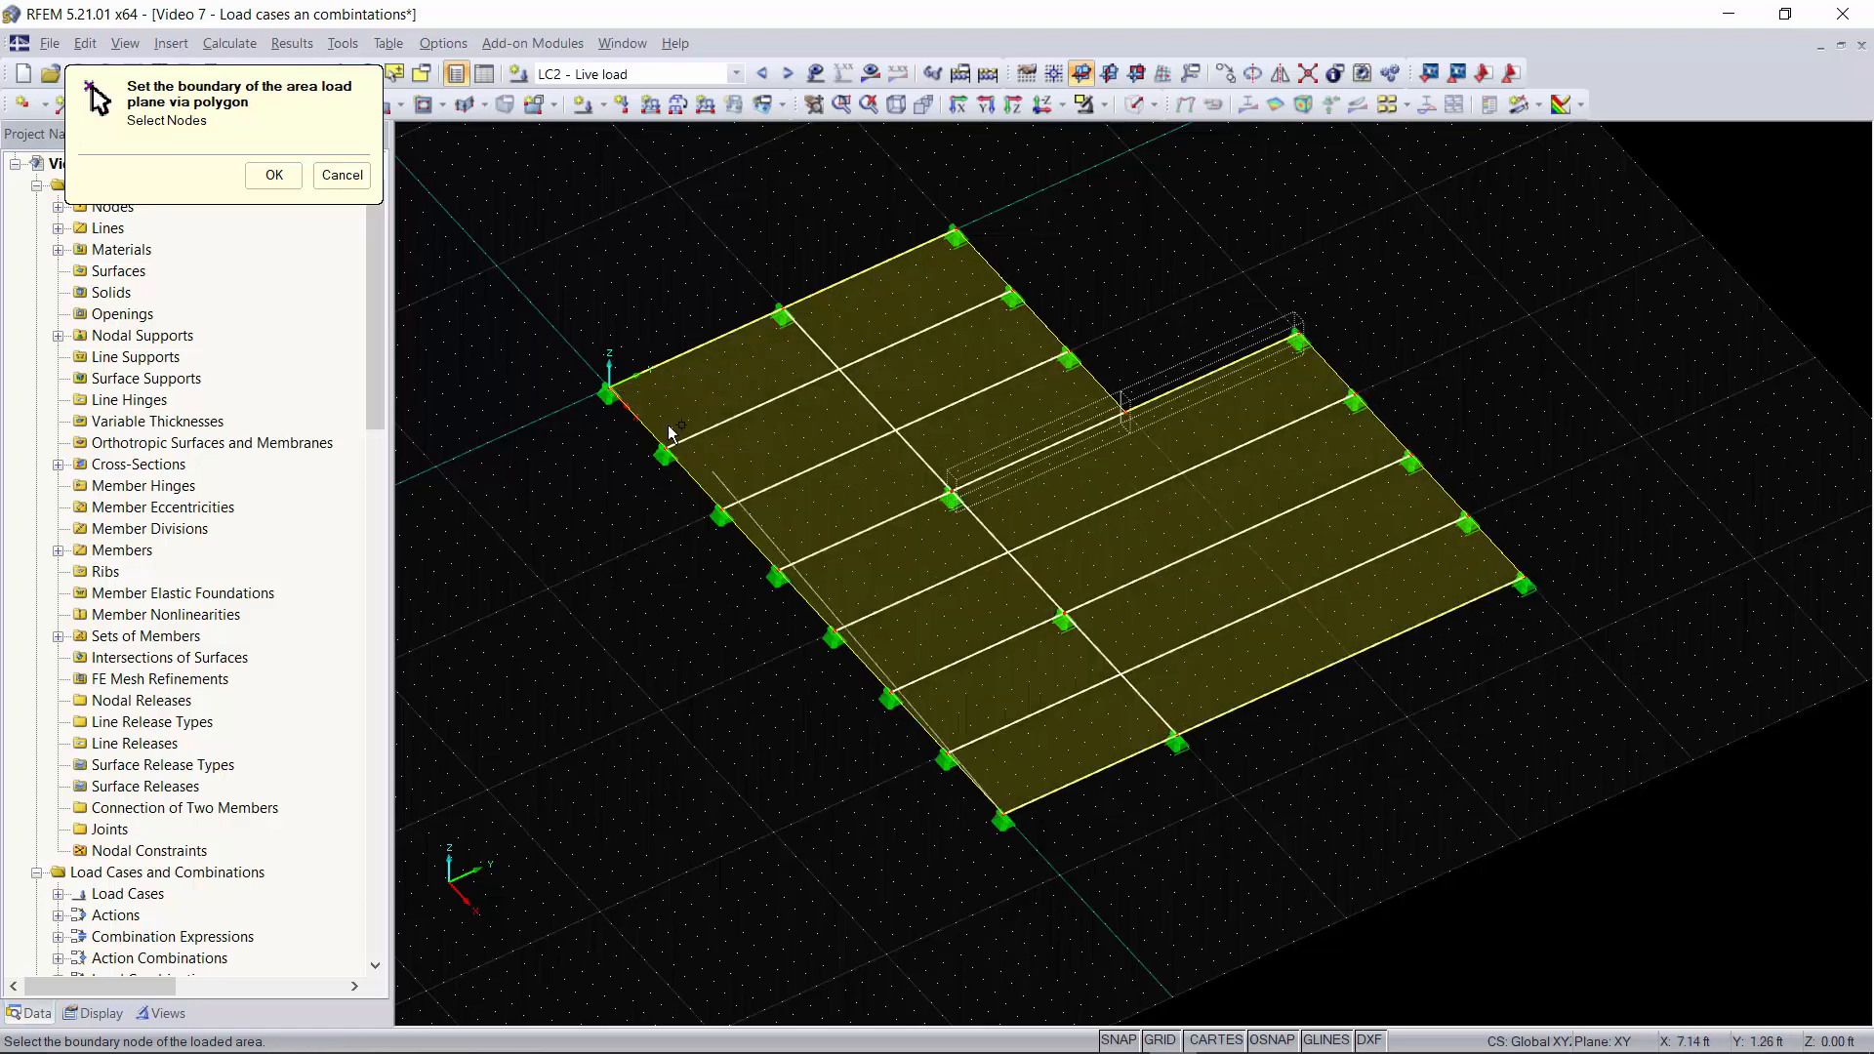
left_click(608, 389)
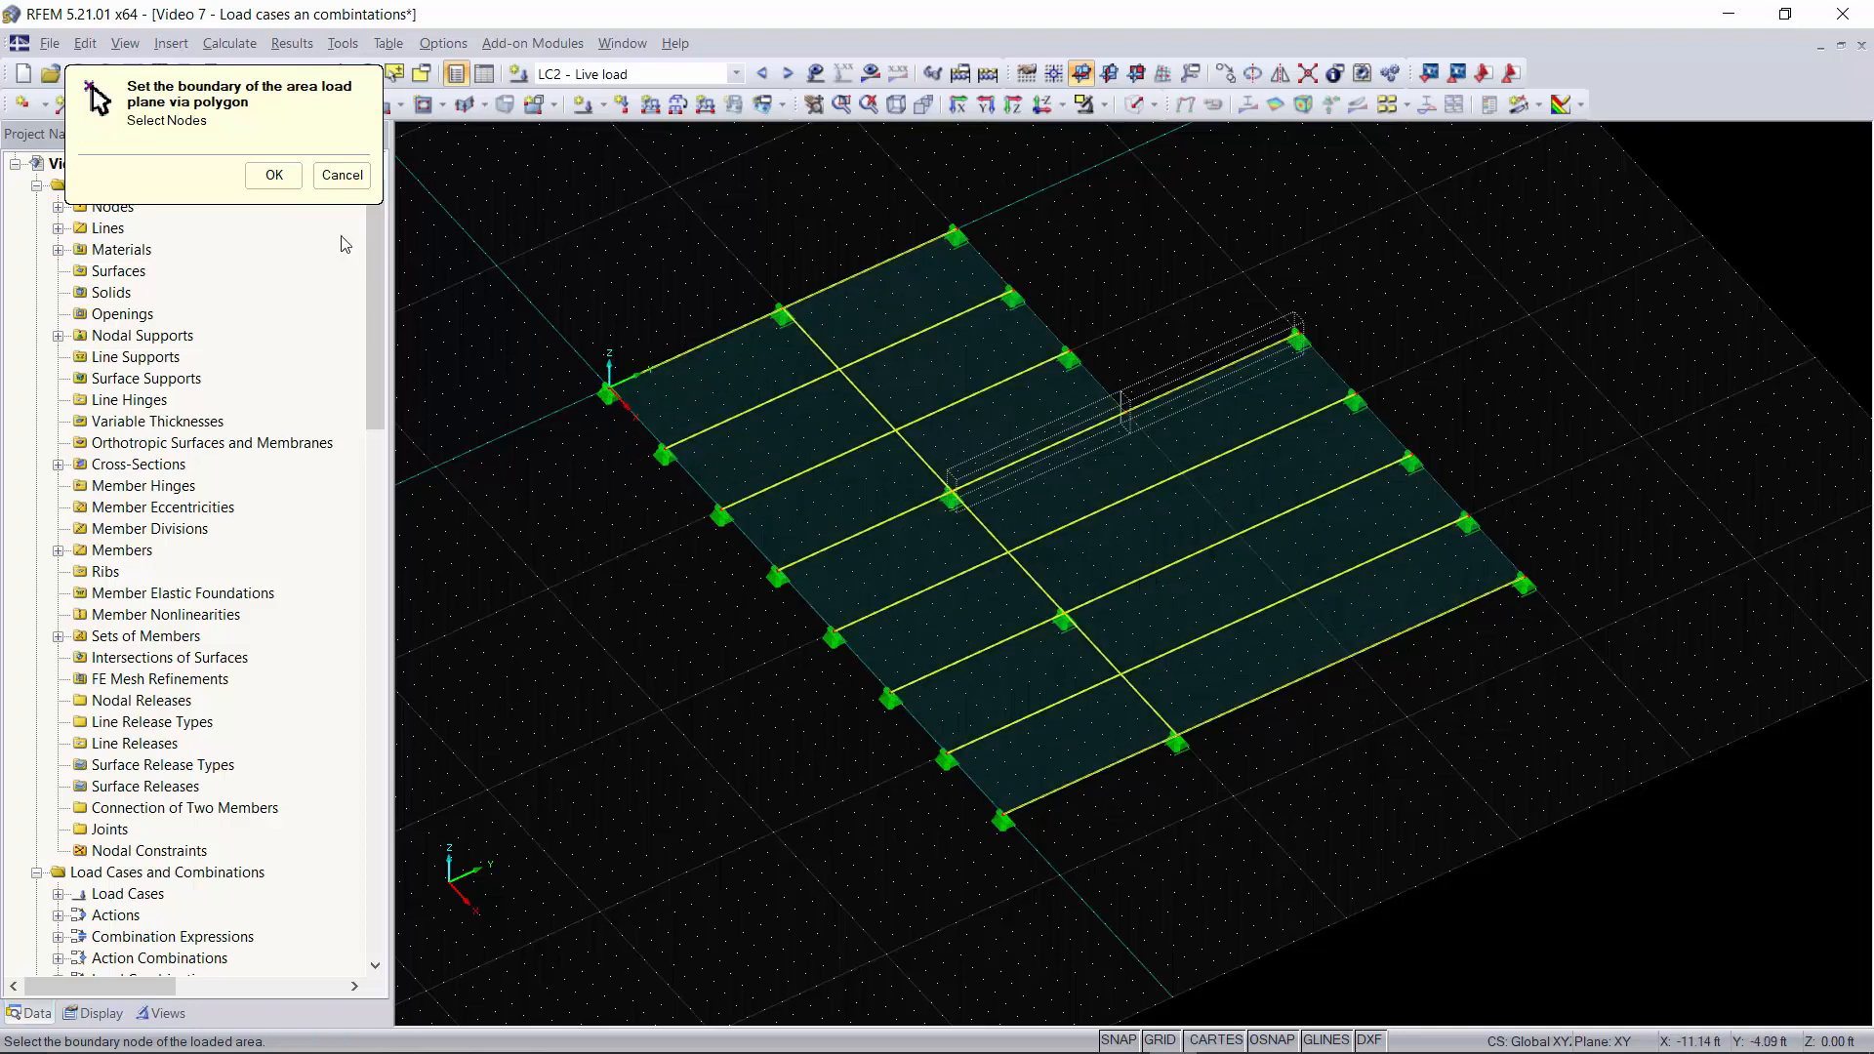
Step: Finish the polygon boundary and generate member loads on members 1-16 from the uniform 0.021 ksf area load perpendicular to the plane
left_click(274, 177)
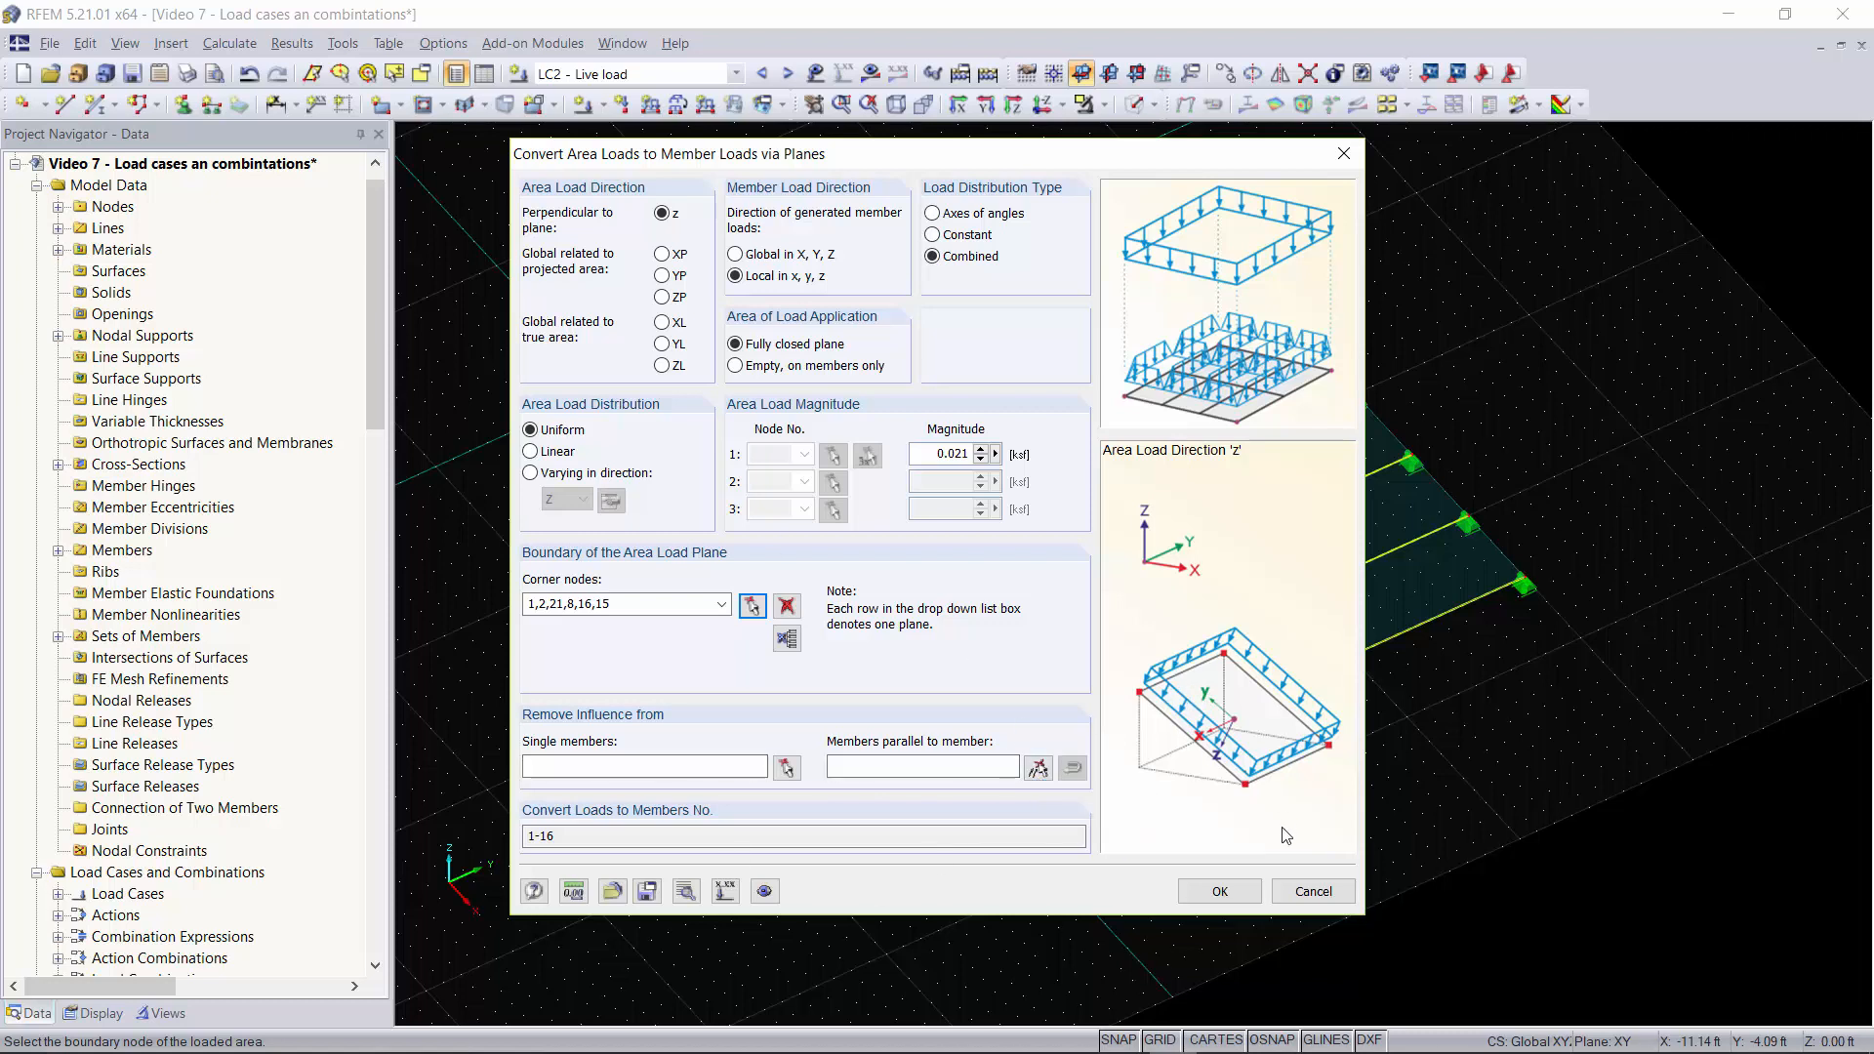
left_click(1219, 891)
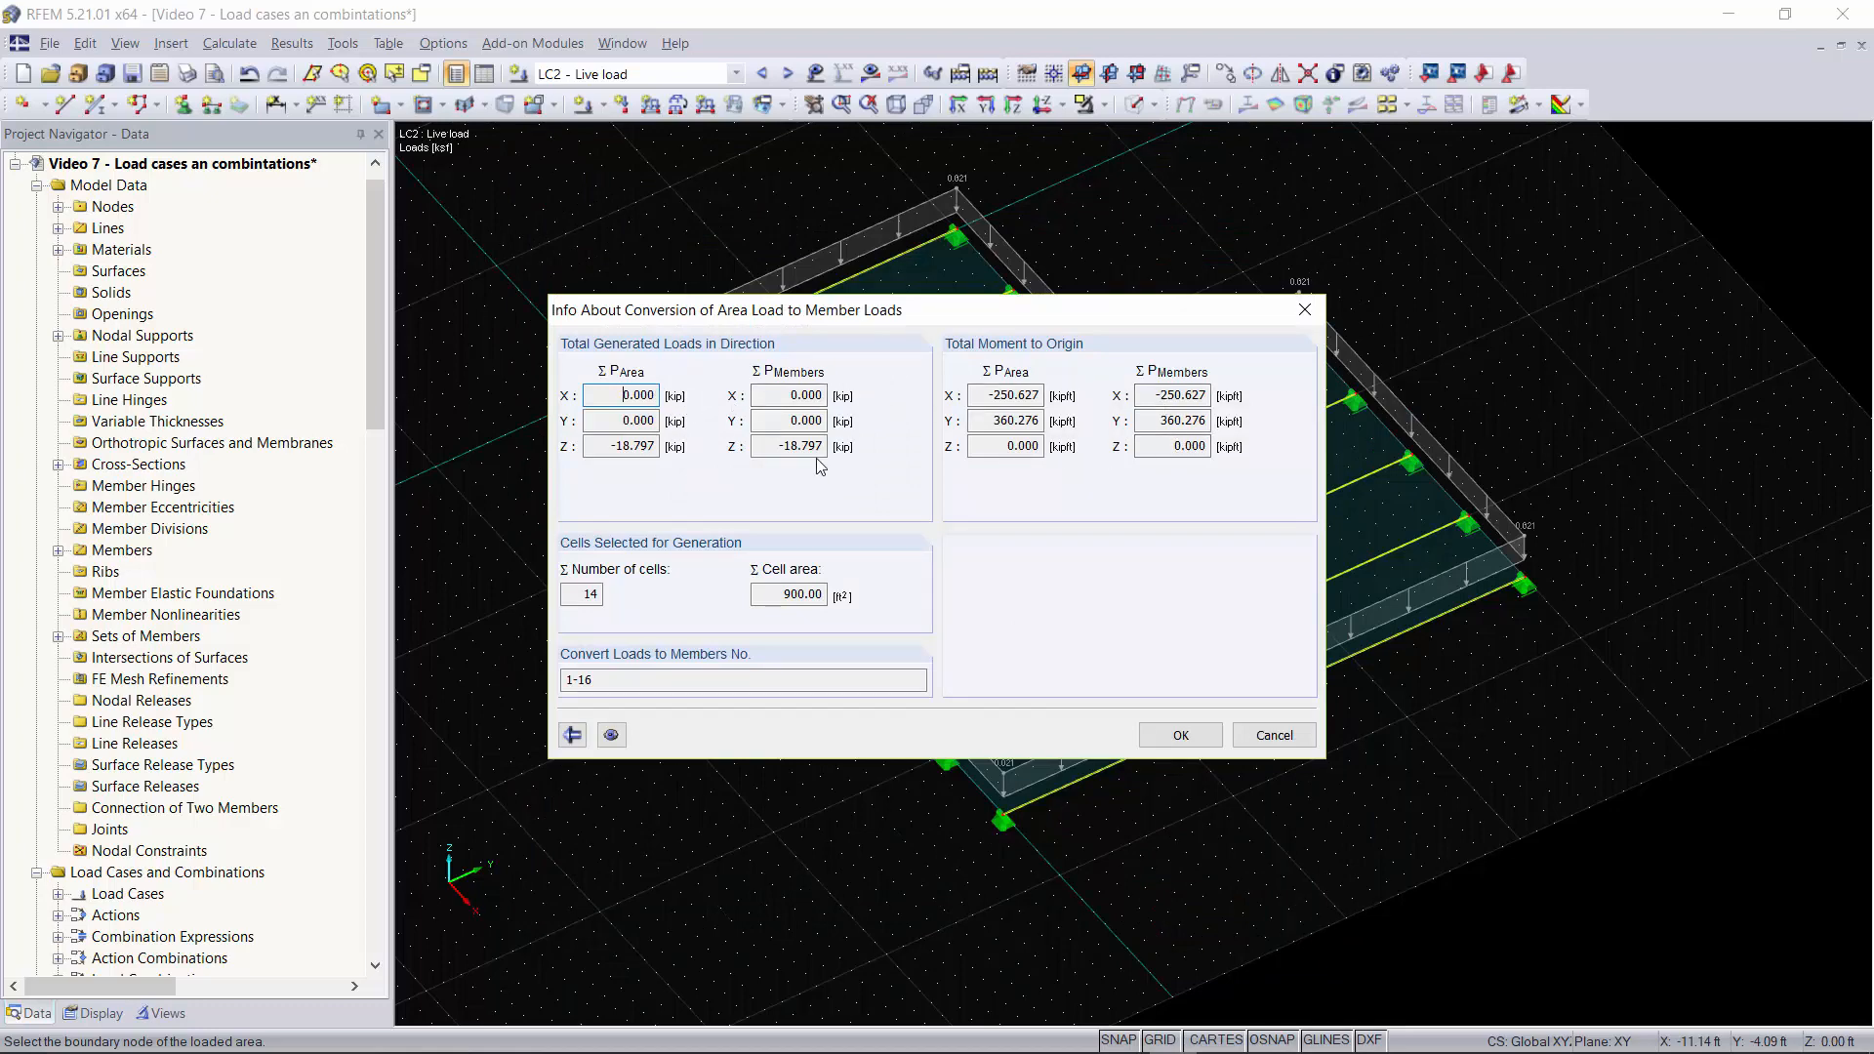
left_click(1182, 734)
middle_click_drag(695, 740, 691, 675, "ctrl")
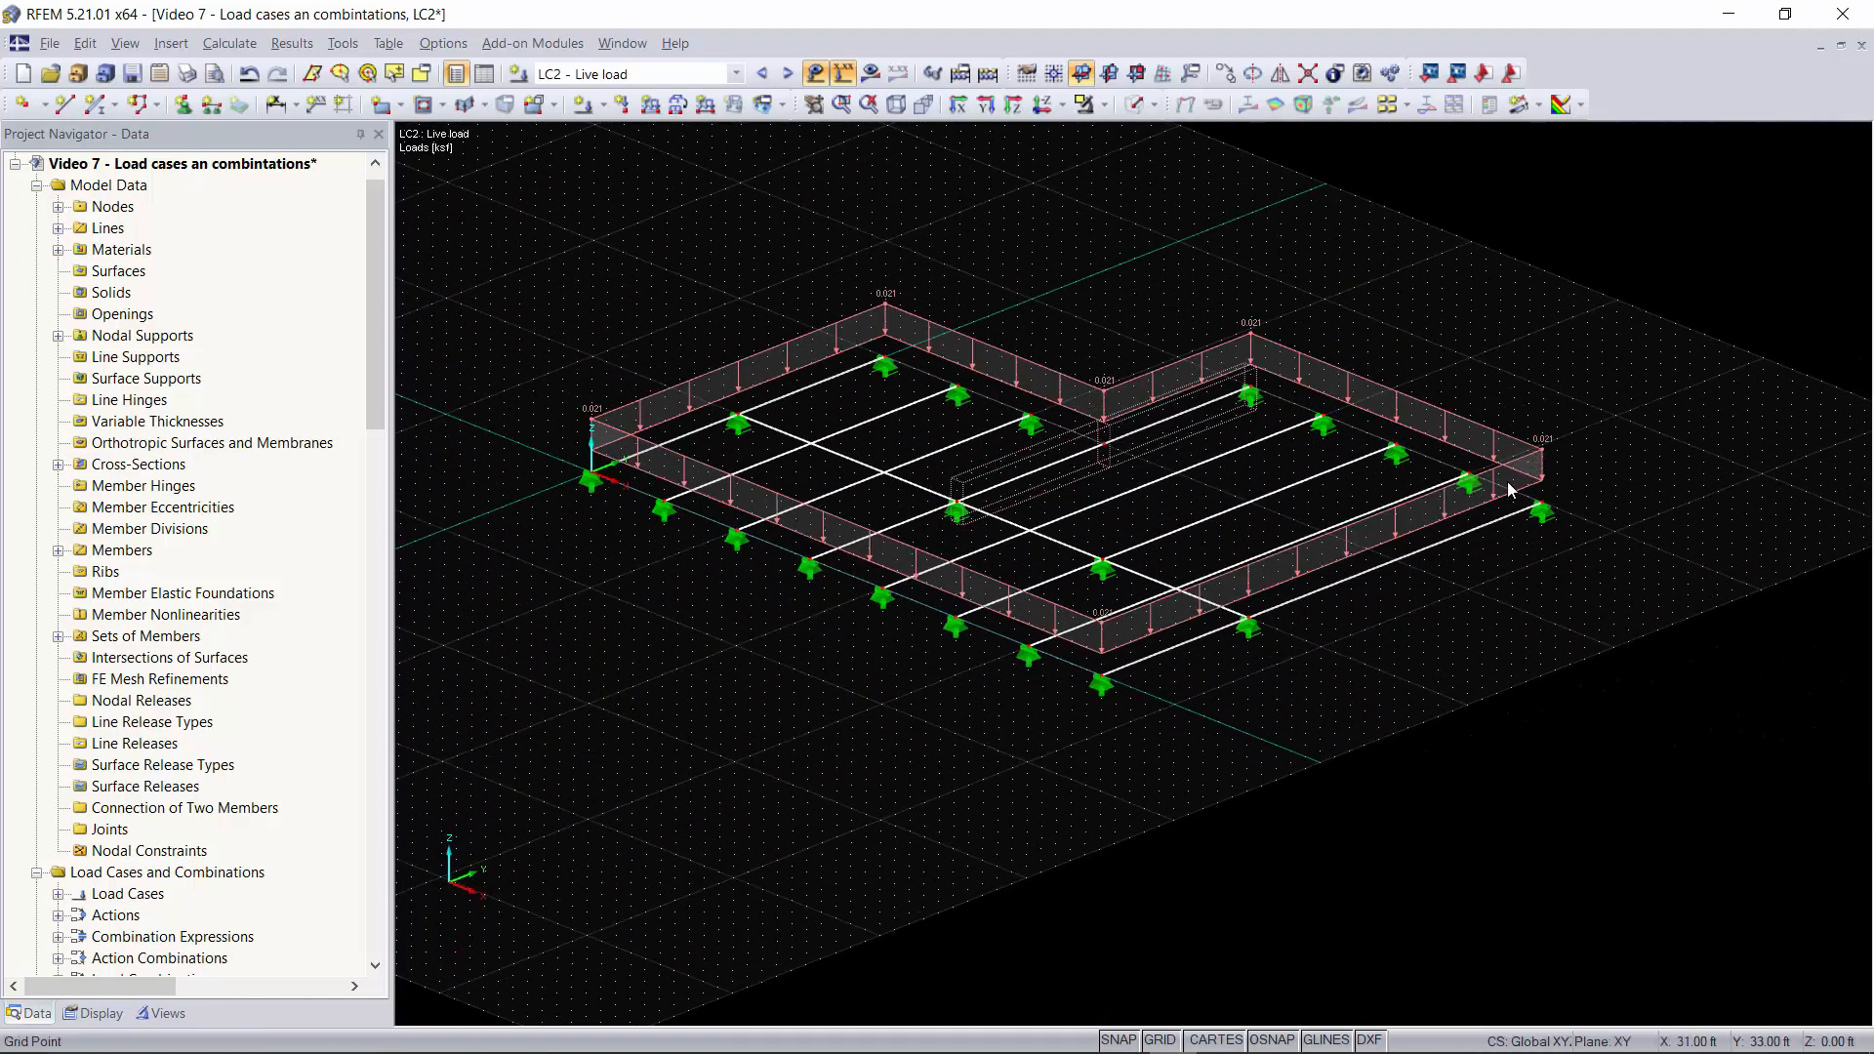
Step: Display the generated live load separately as individual member loads and examine its distribution over the floor framing from the side
right_click(1018, 364)
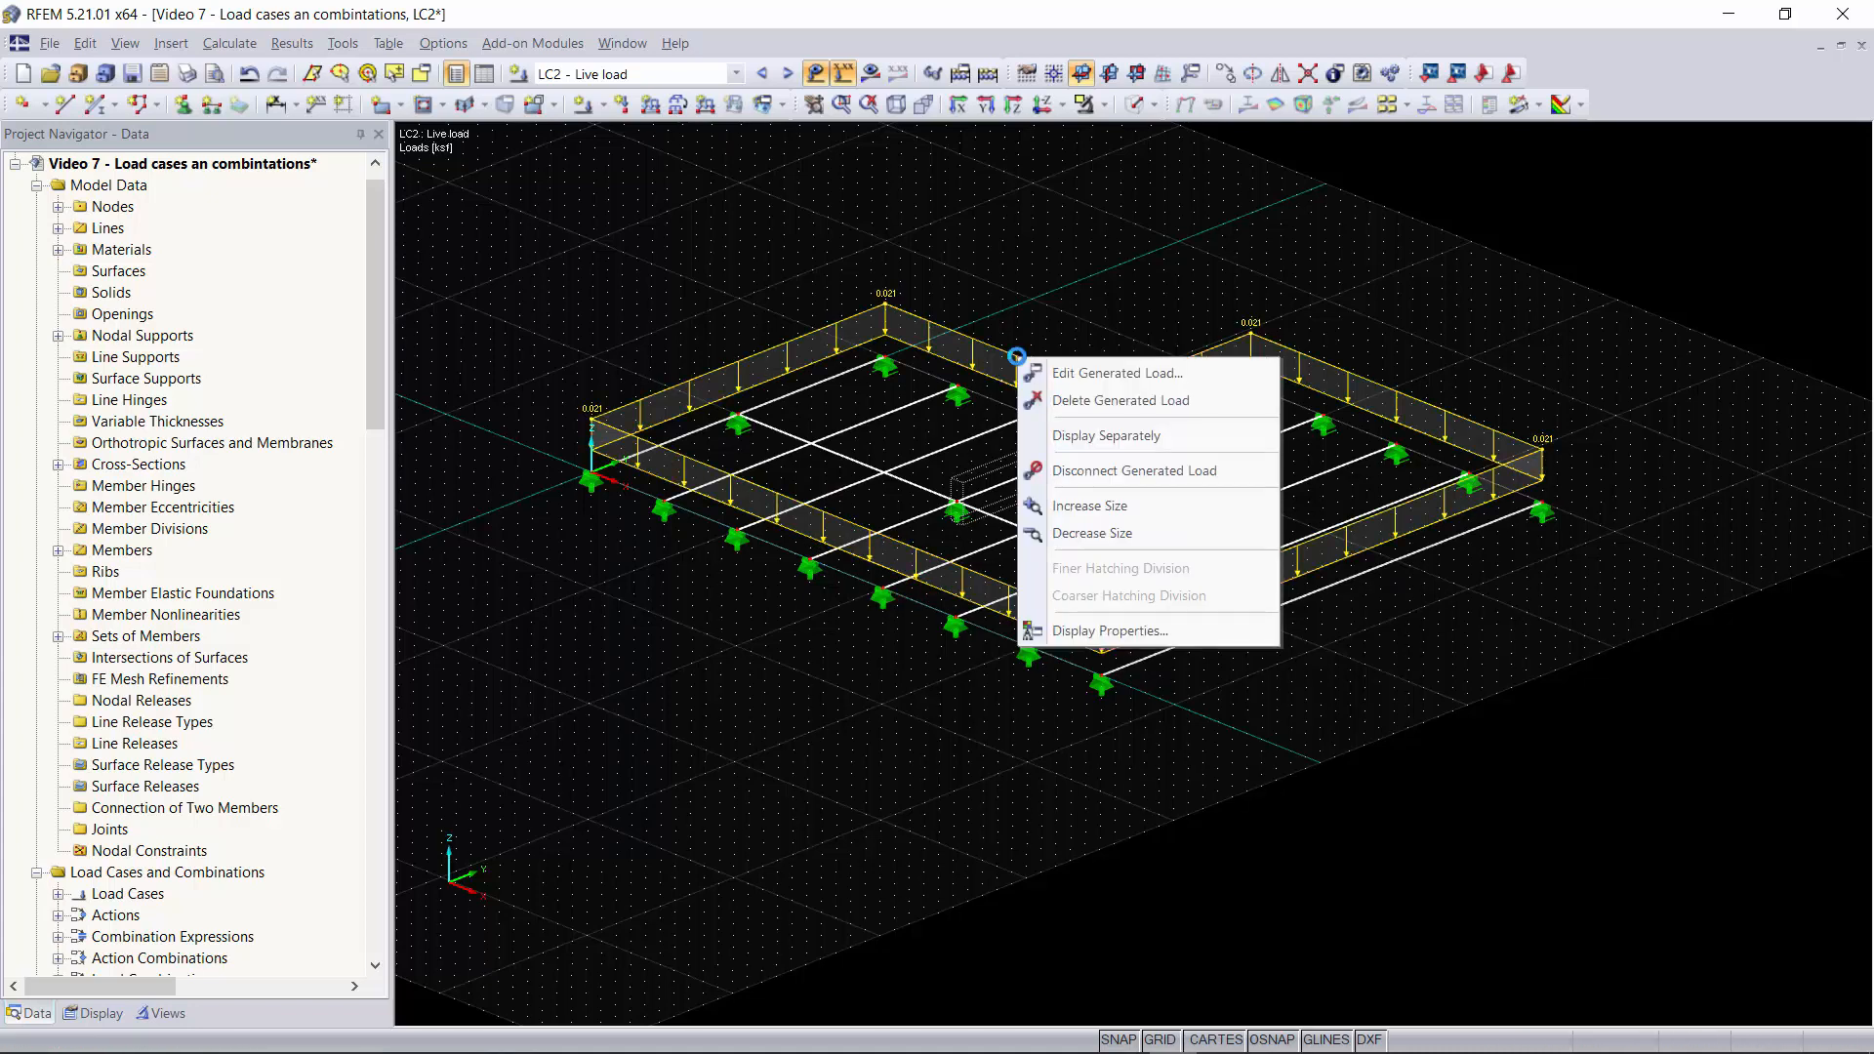
left_click(1103, 442)
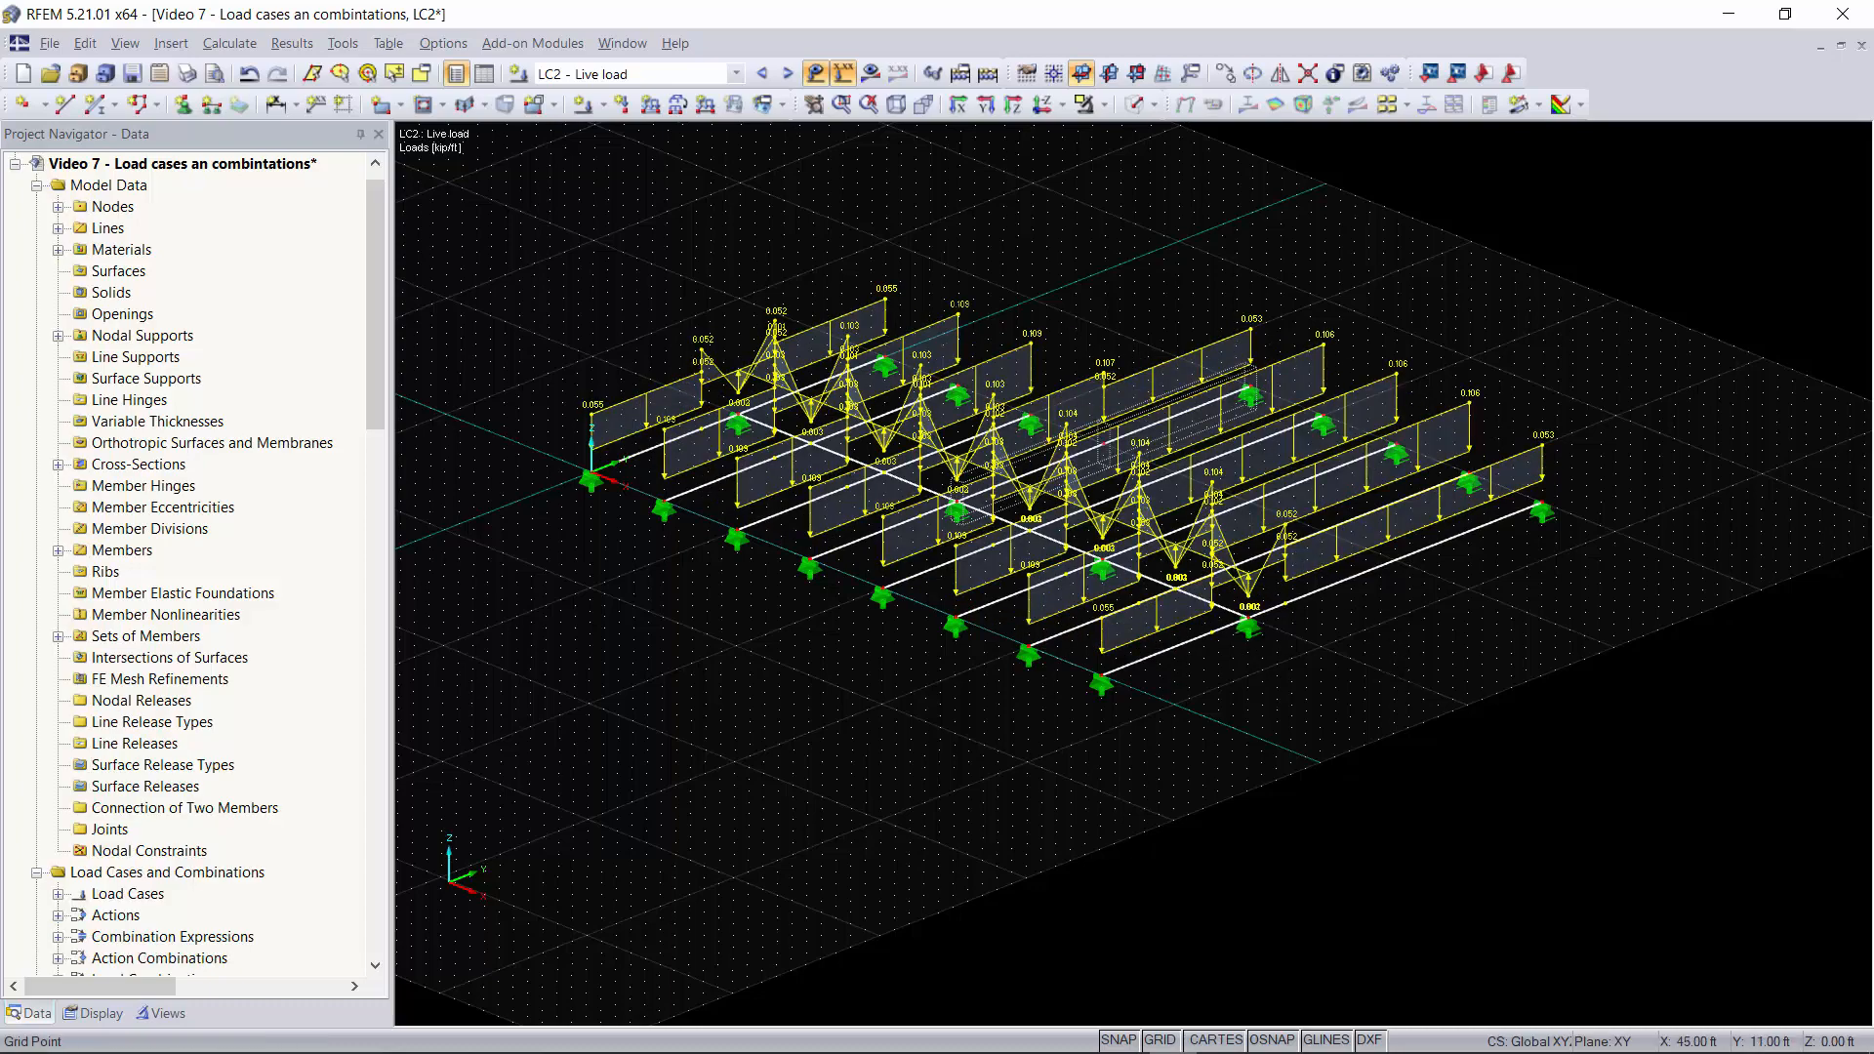
middle_click_drag(1409, 669, 1079, 542, "ctrl")
right_click_drag(1003, 519, 1026, 660)
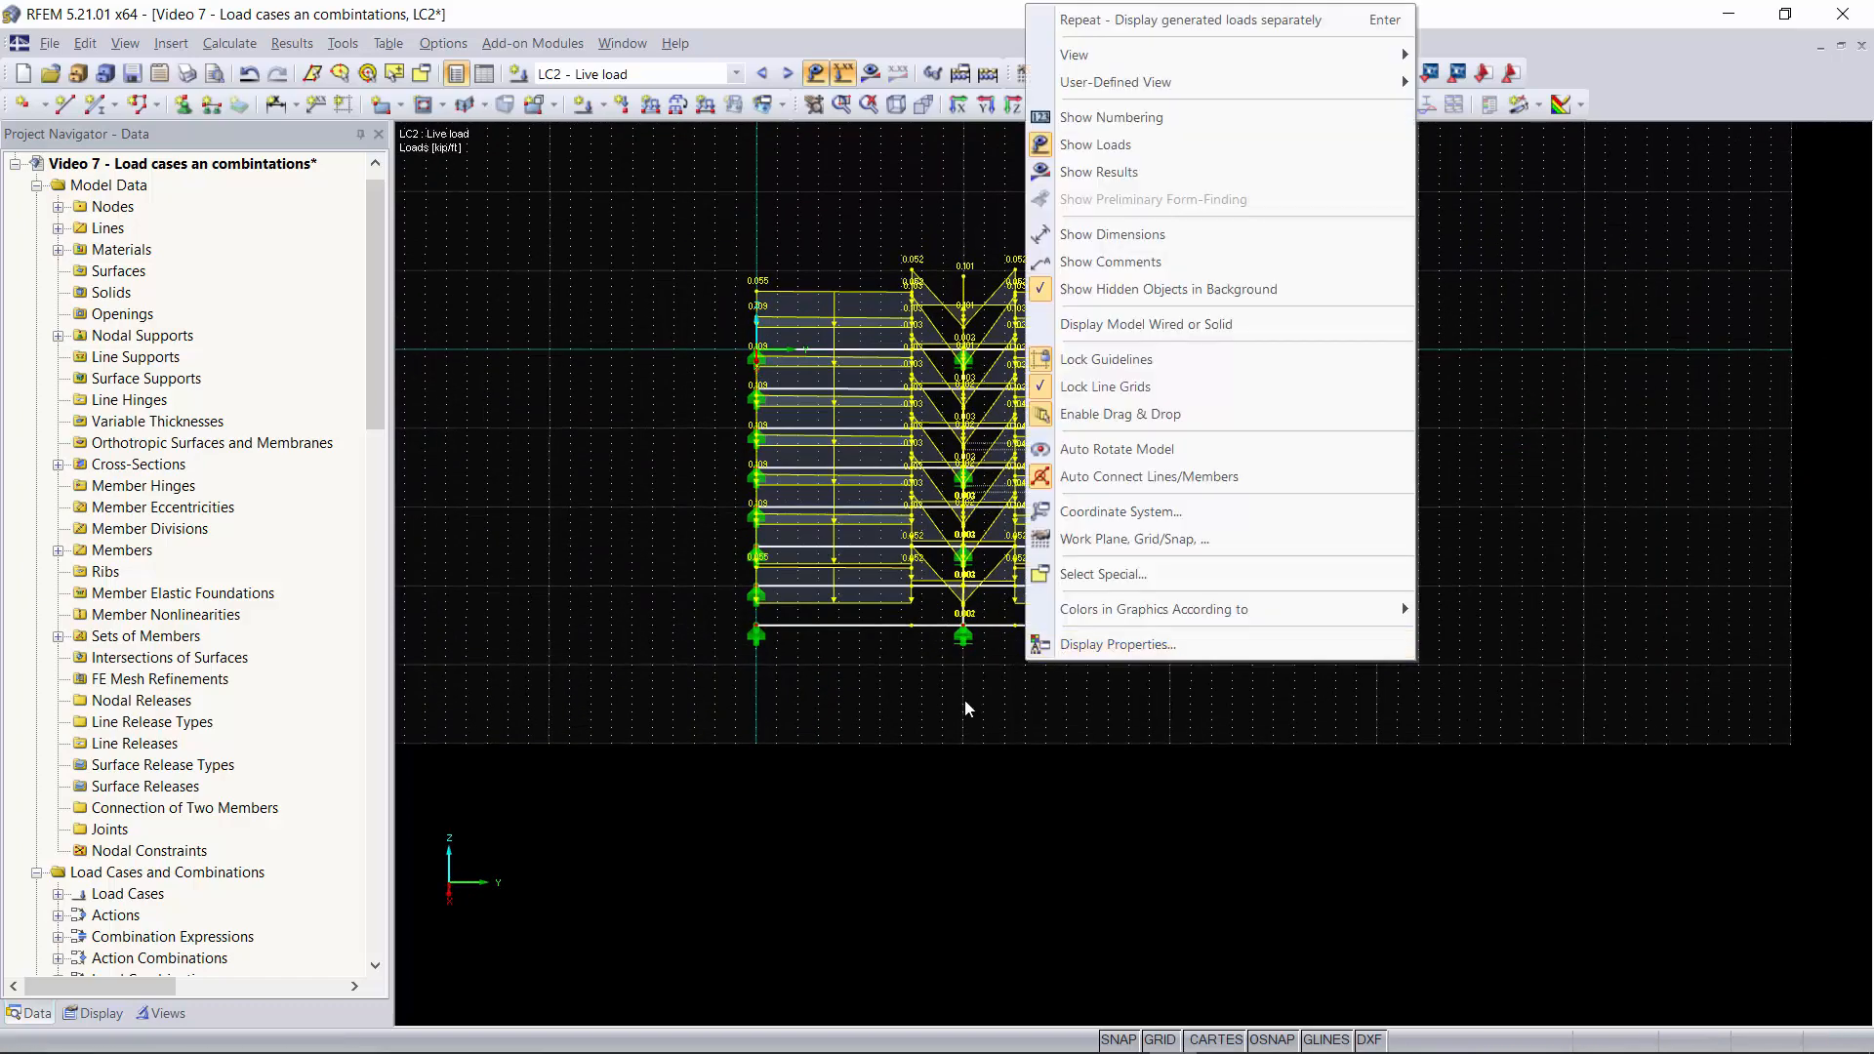
left_click(965, 699)
scroll(1103, 658, "up", 3)
middle_click_drag(1102, 659, 1102, 762)
middle_click_drag(1035, 591, 1482, 656)
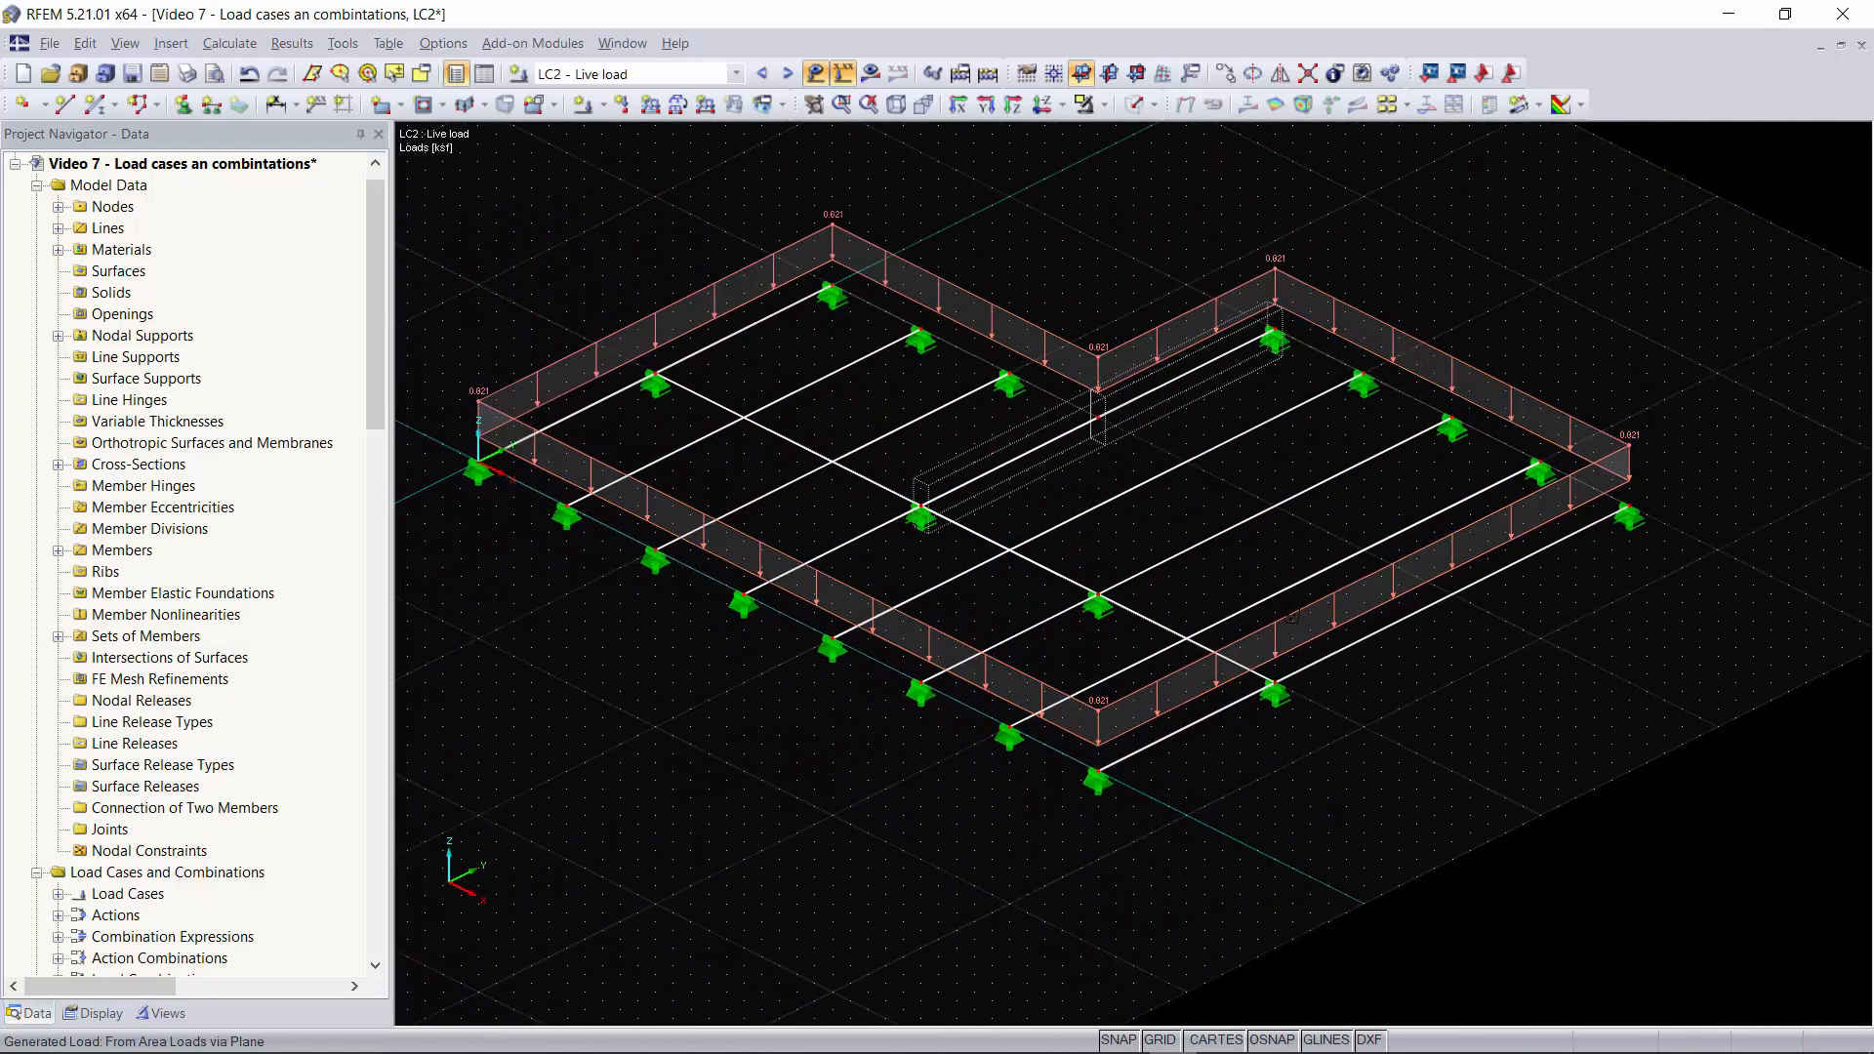
Step: Activate load cases LC3 - Wind load, LC4 - Snow load and LC1 - Dead Load in turn to check their loads
left_click(625, 127)
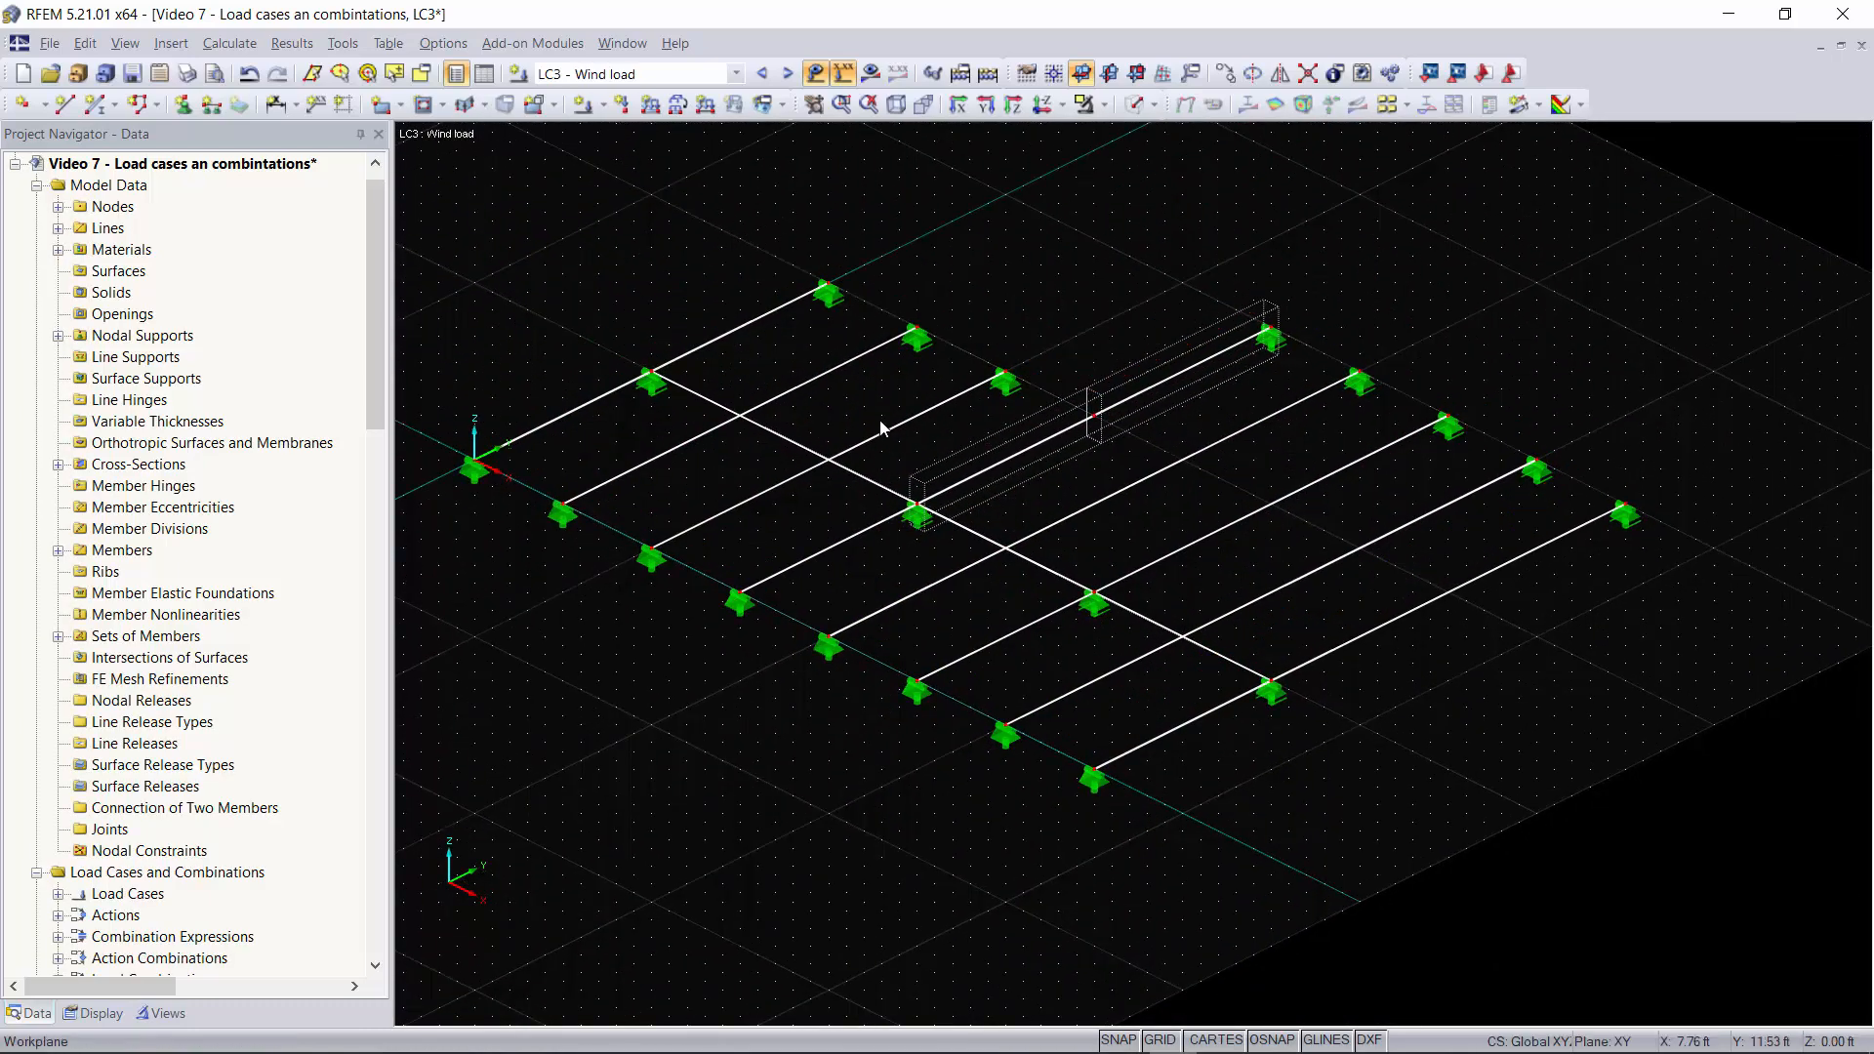
left_click(650, 77)
left_click(652, 78)
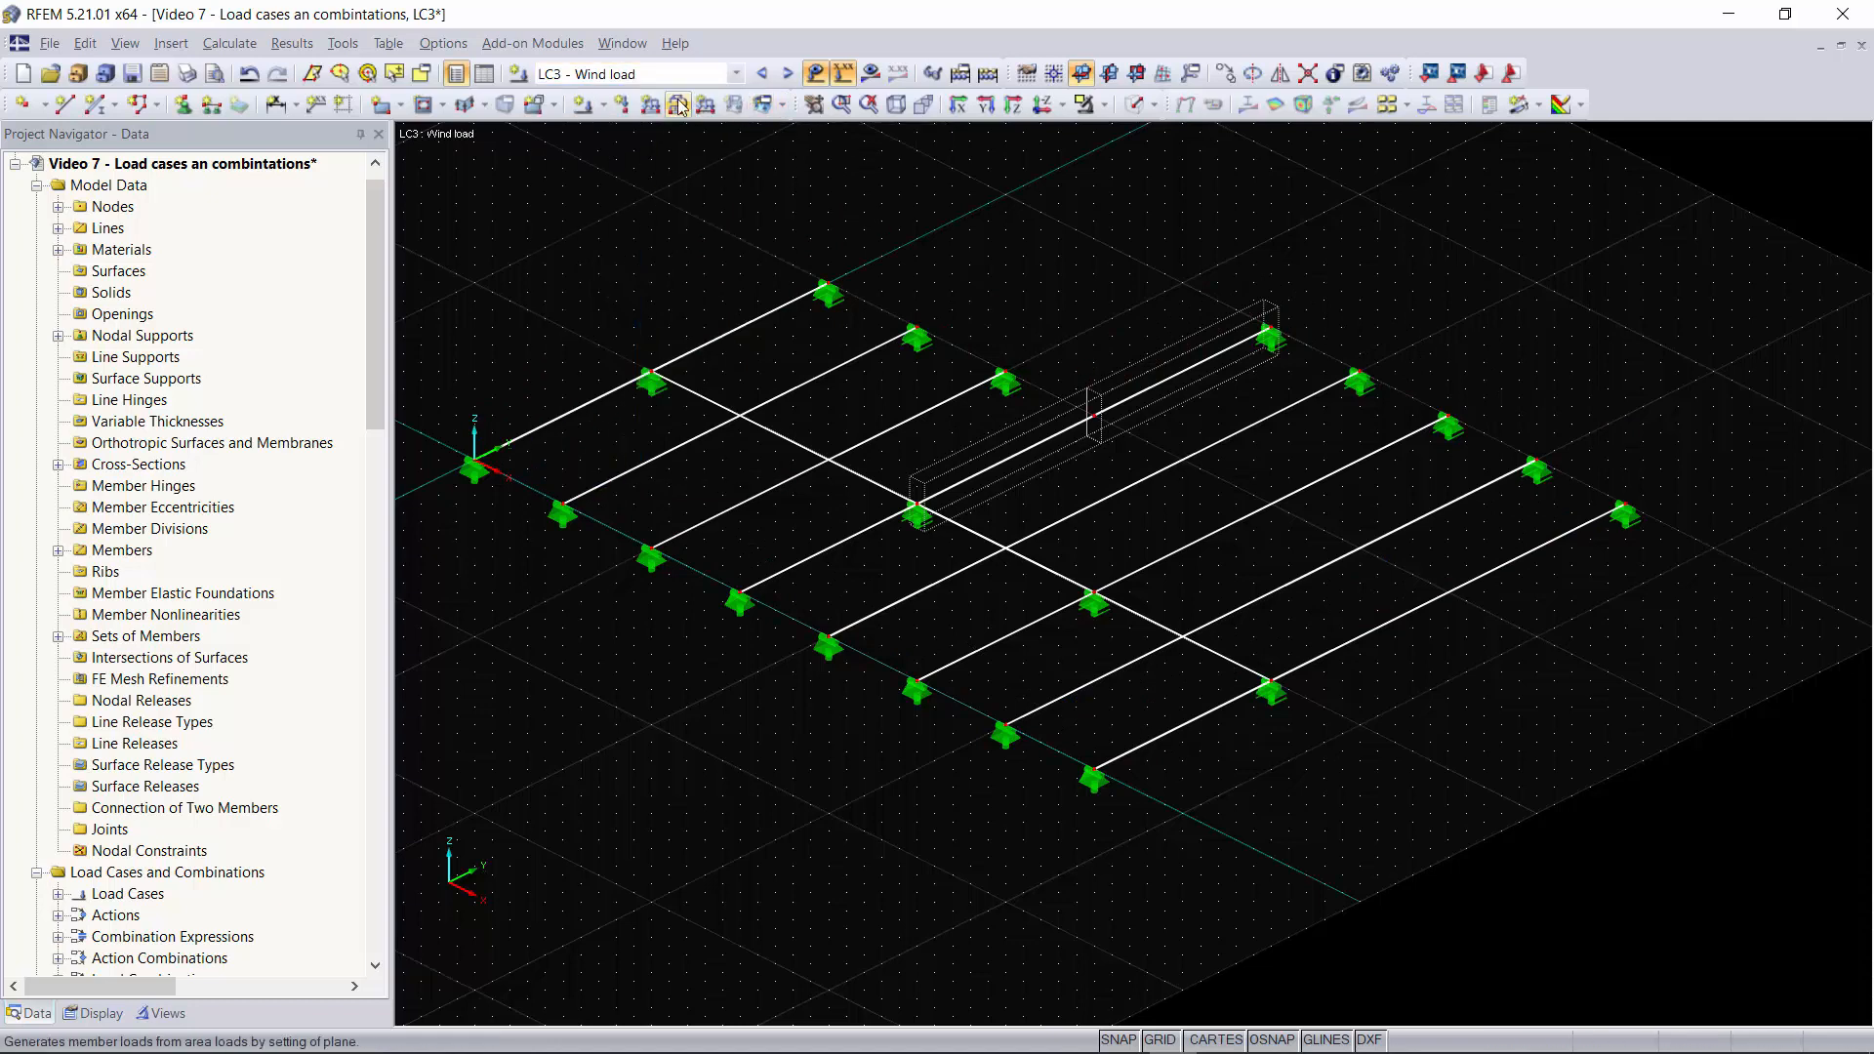
left_click(637, 76)
left_click(624, 141)
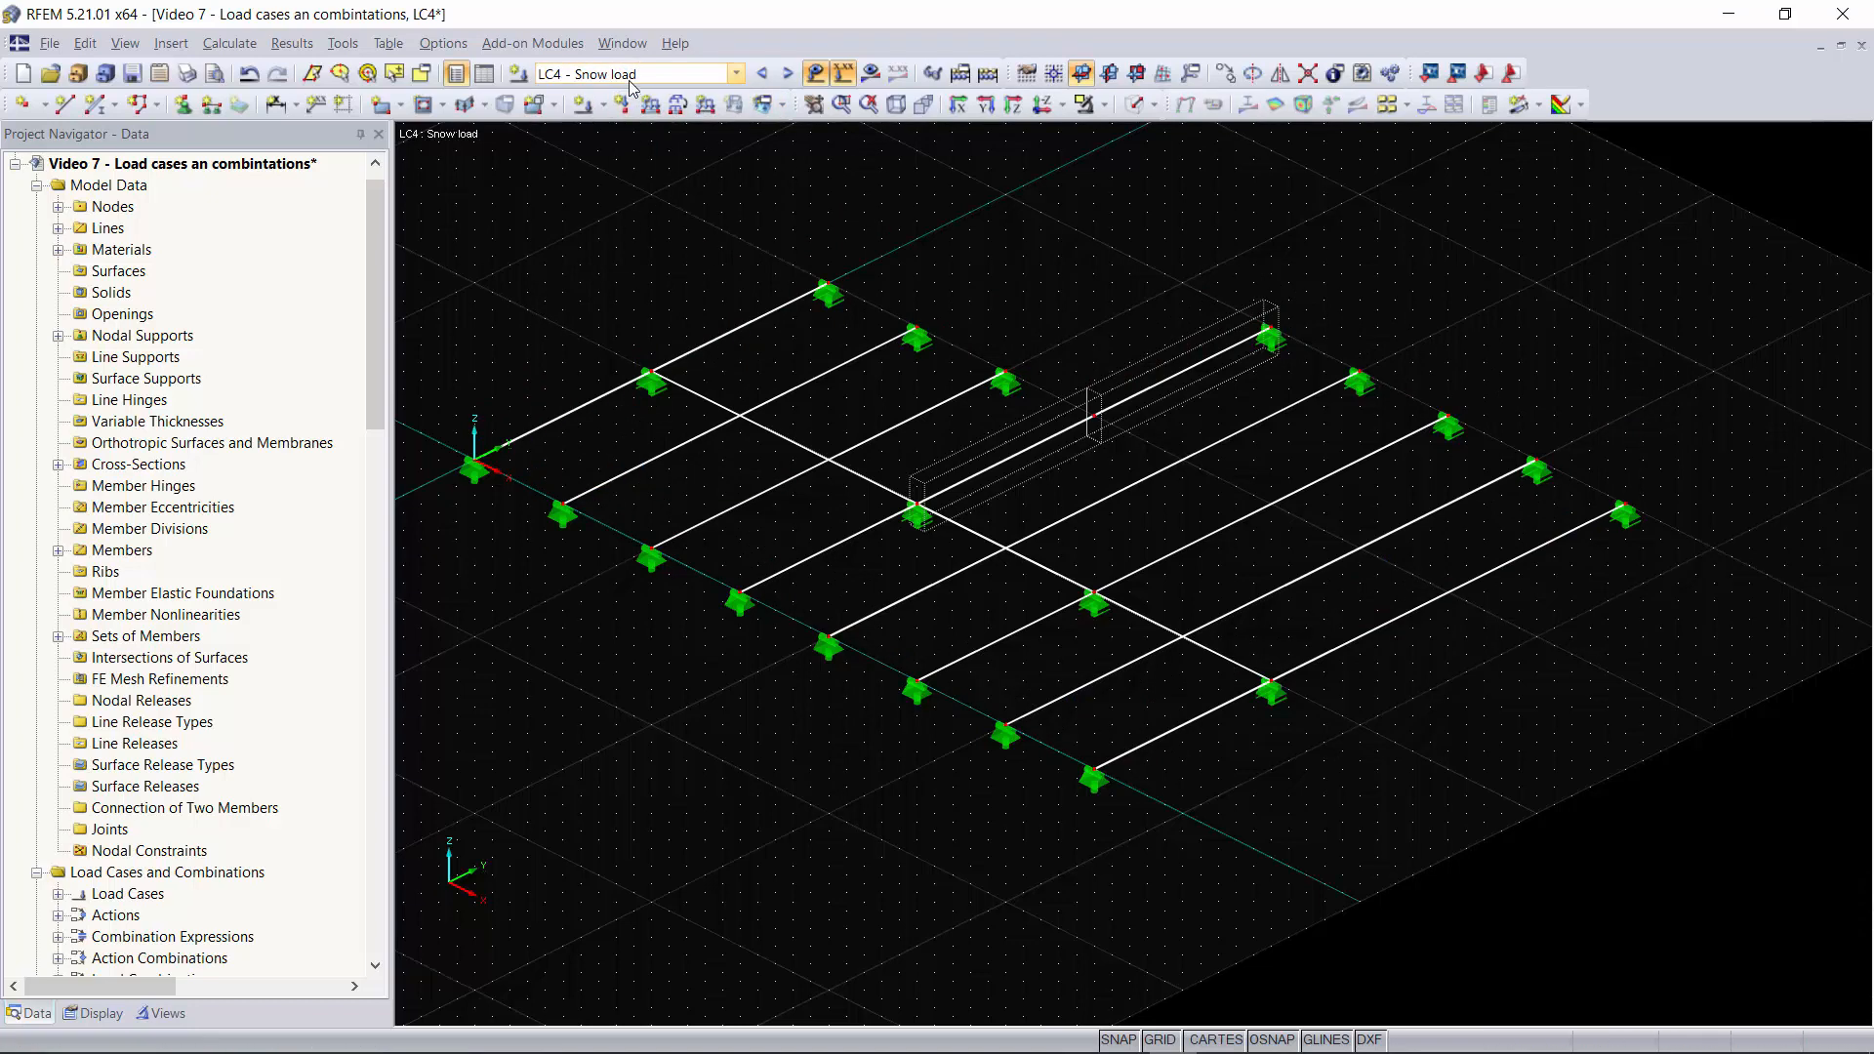
left_click(693, 76)
left_click(692, 95)
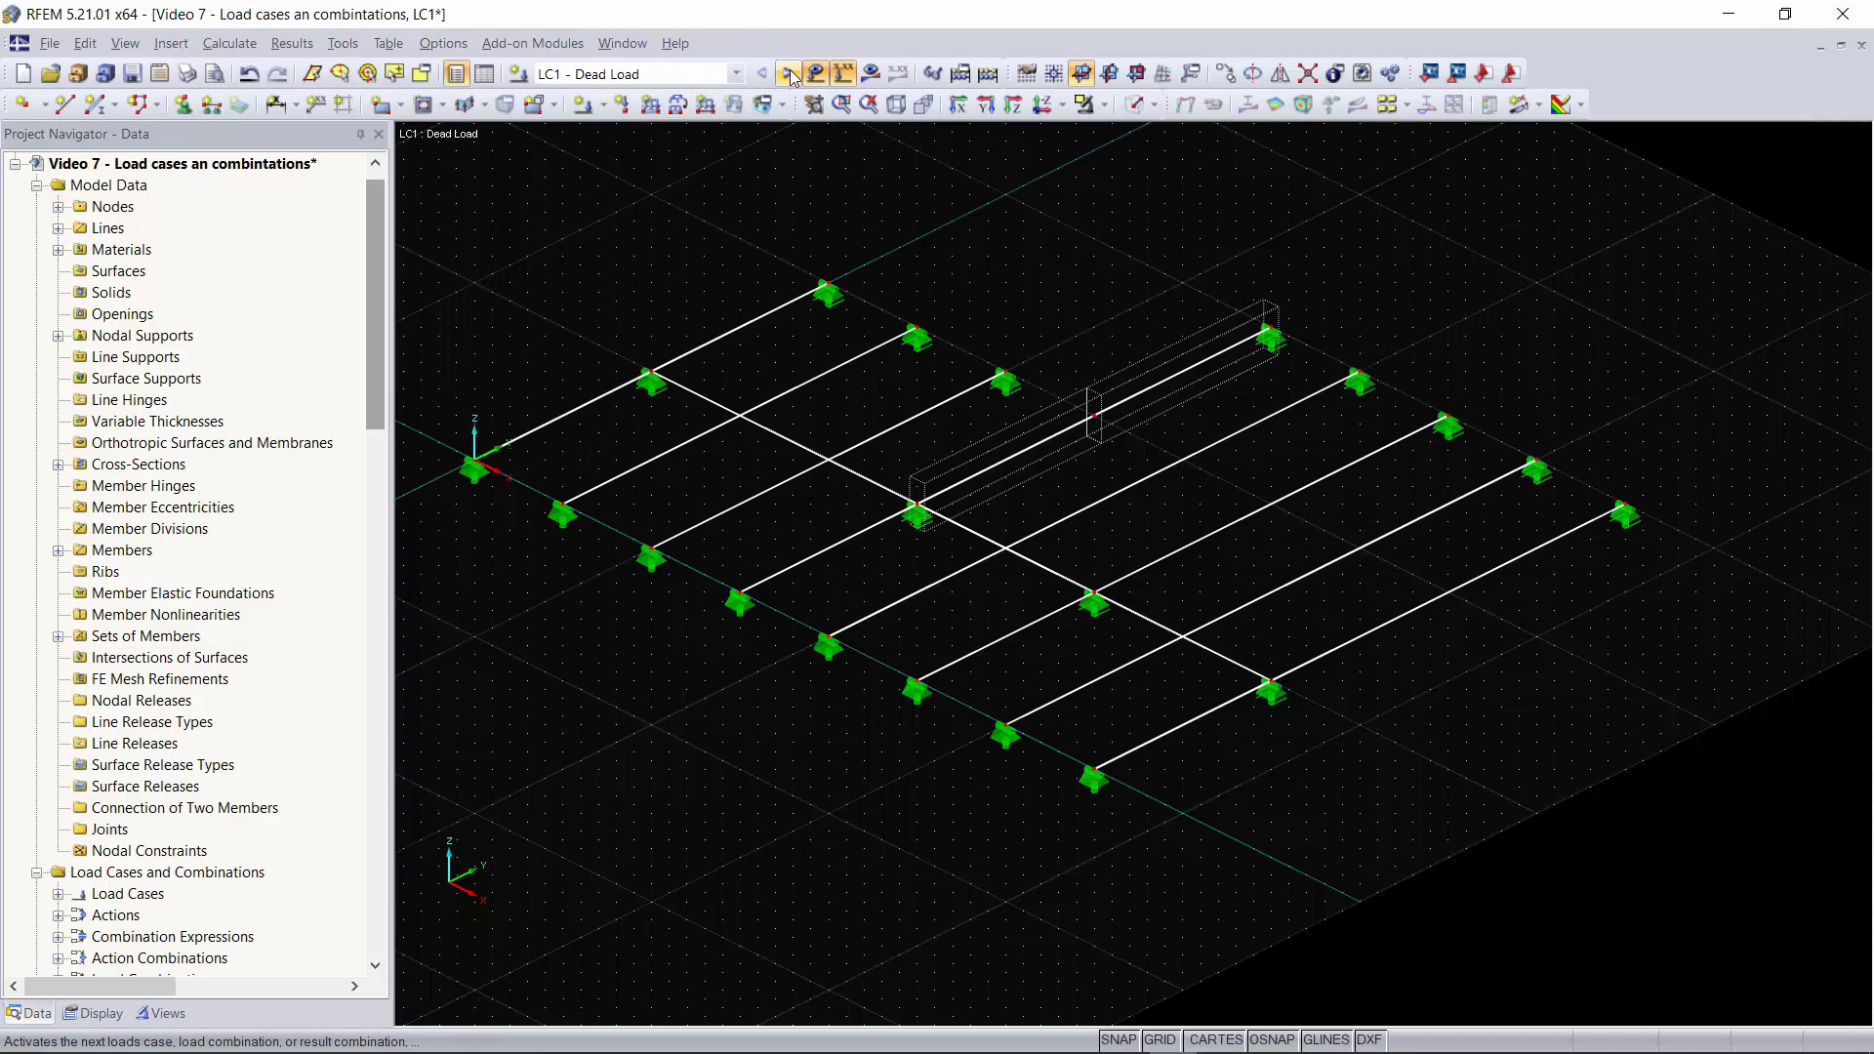
Step: Step back and forth through load cases LC1 to LC4 to review the area loads applied in each
left_click(790, 77)
left_click(790, 78)
left_click(790, 77)
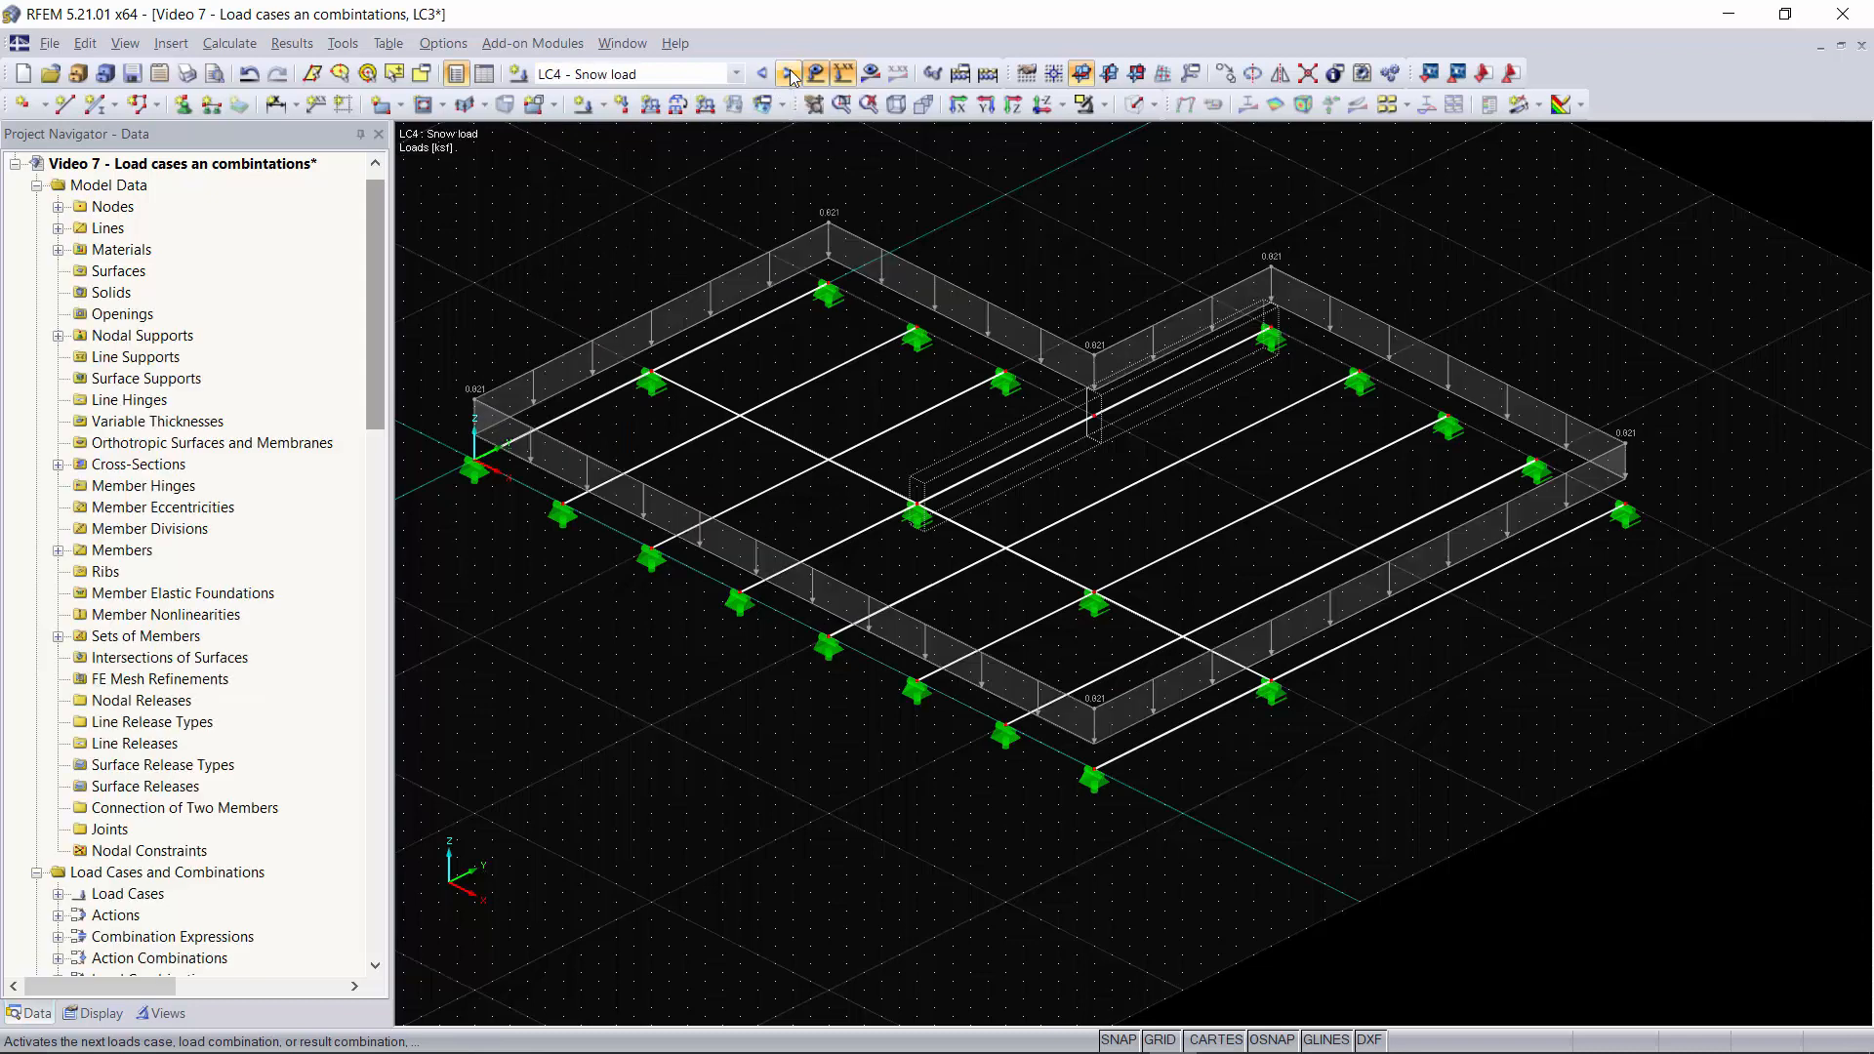
left_click(789, 75)
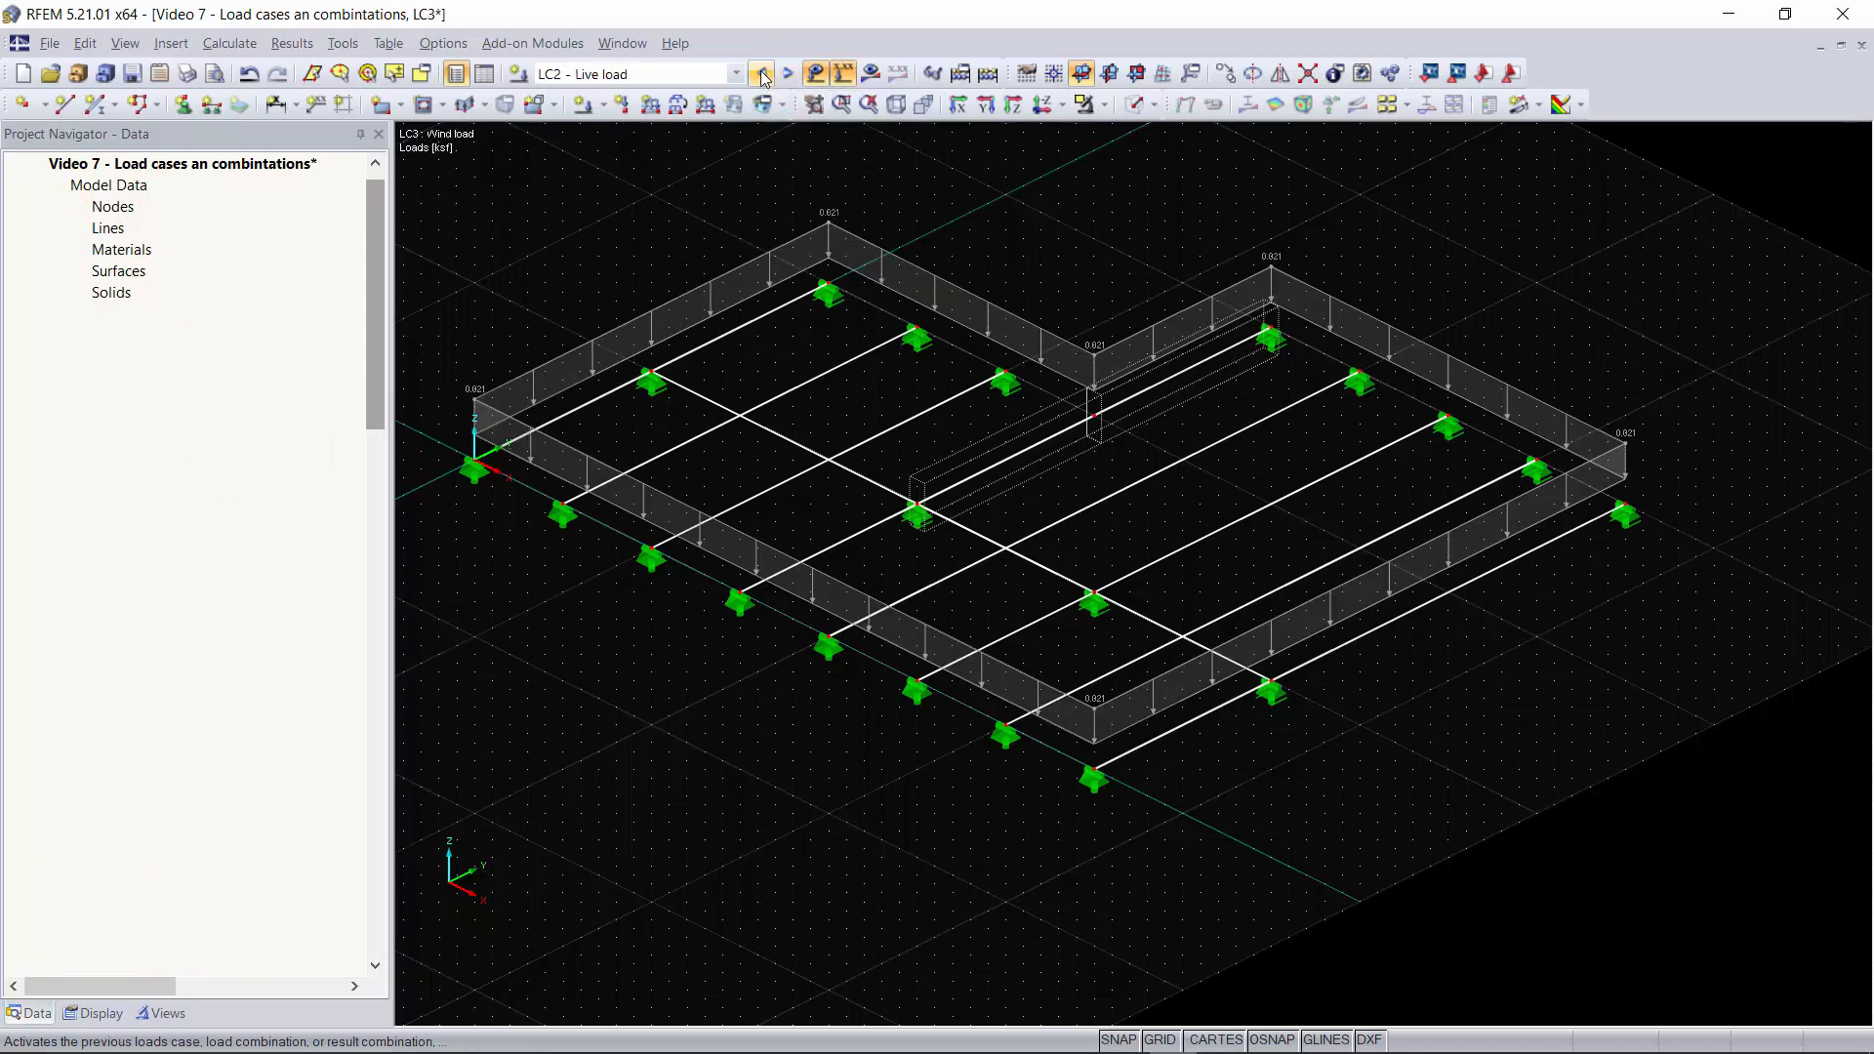
left_click(788, 75)
left_click(789, 77)
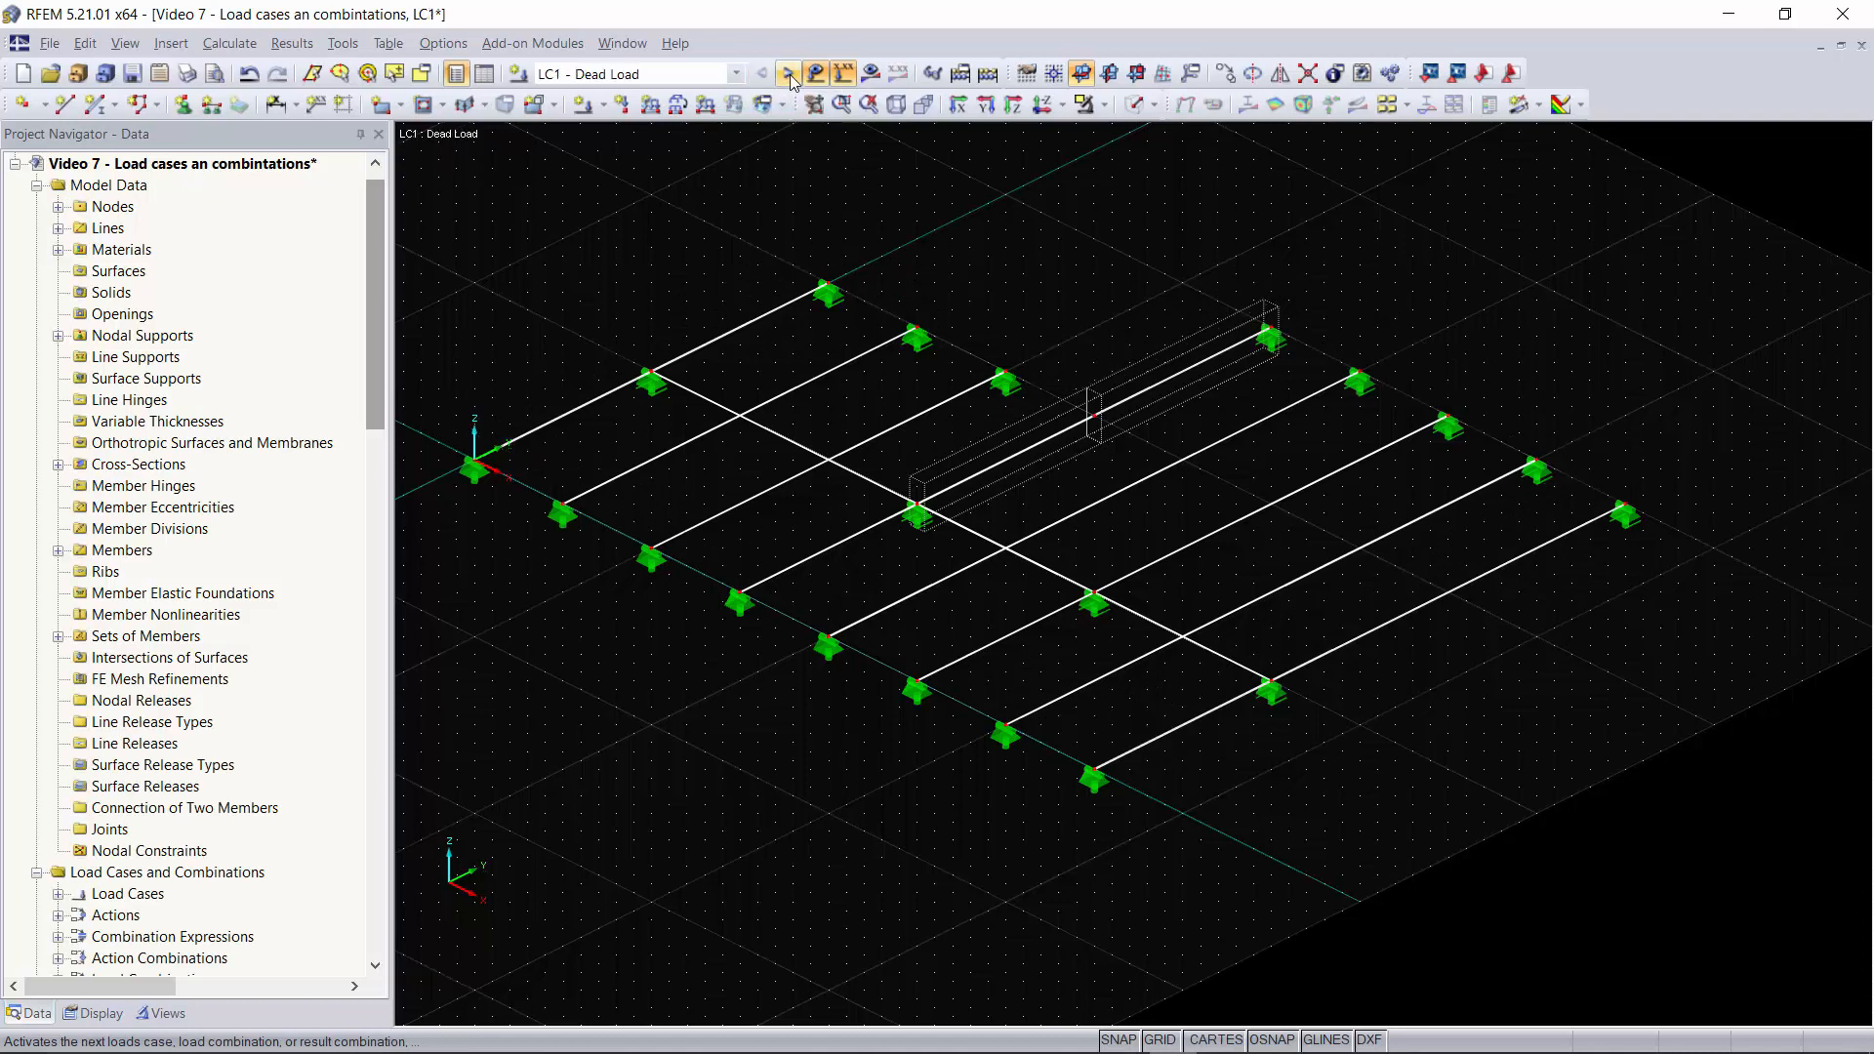
left_click(790, 77)
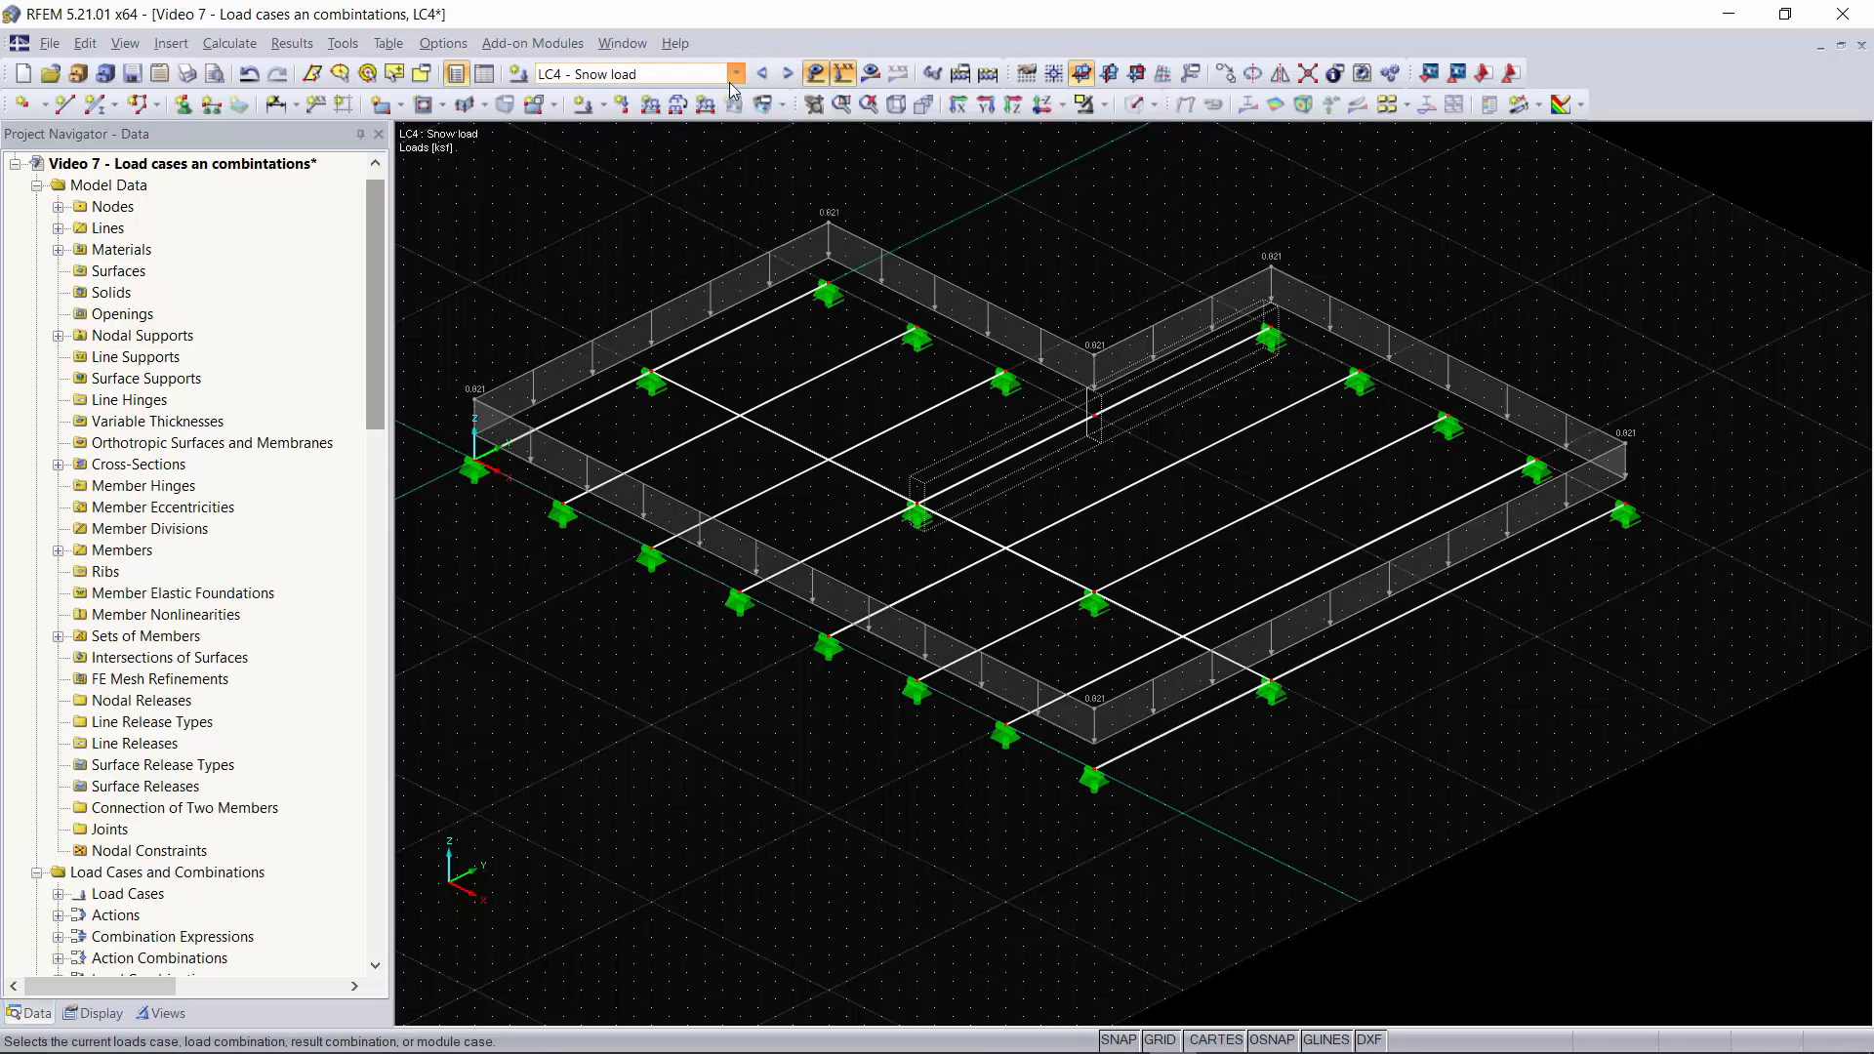
Step: Activate LC2 - Live load, calculate all load cases and combinations, and view the global deformations from the side
left_click(737, 75)
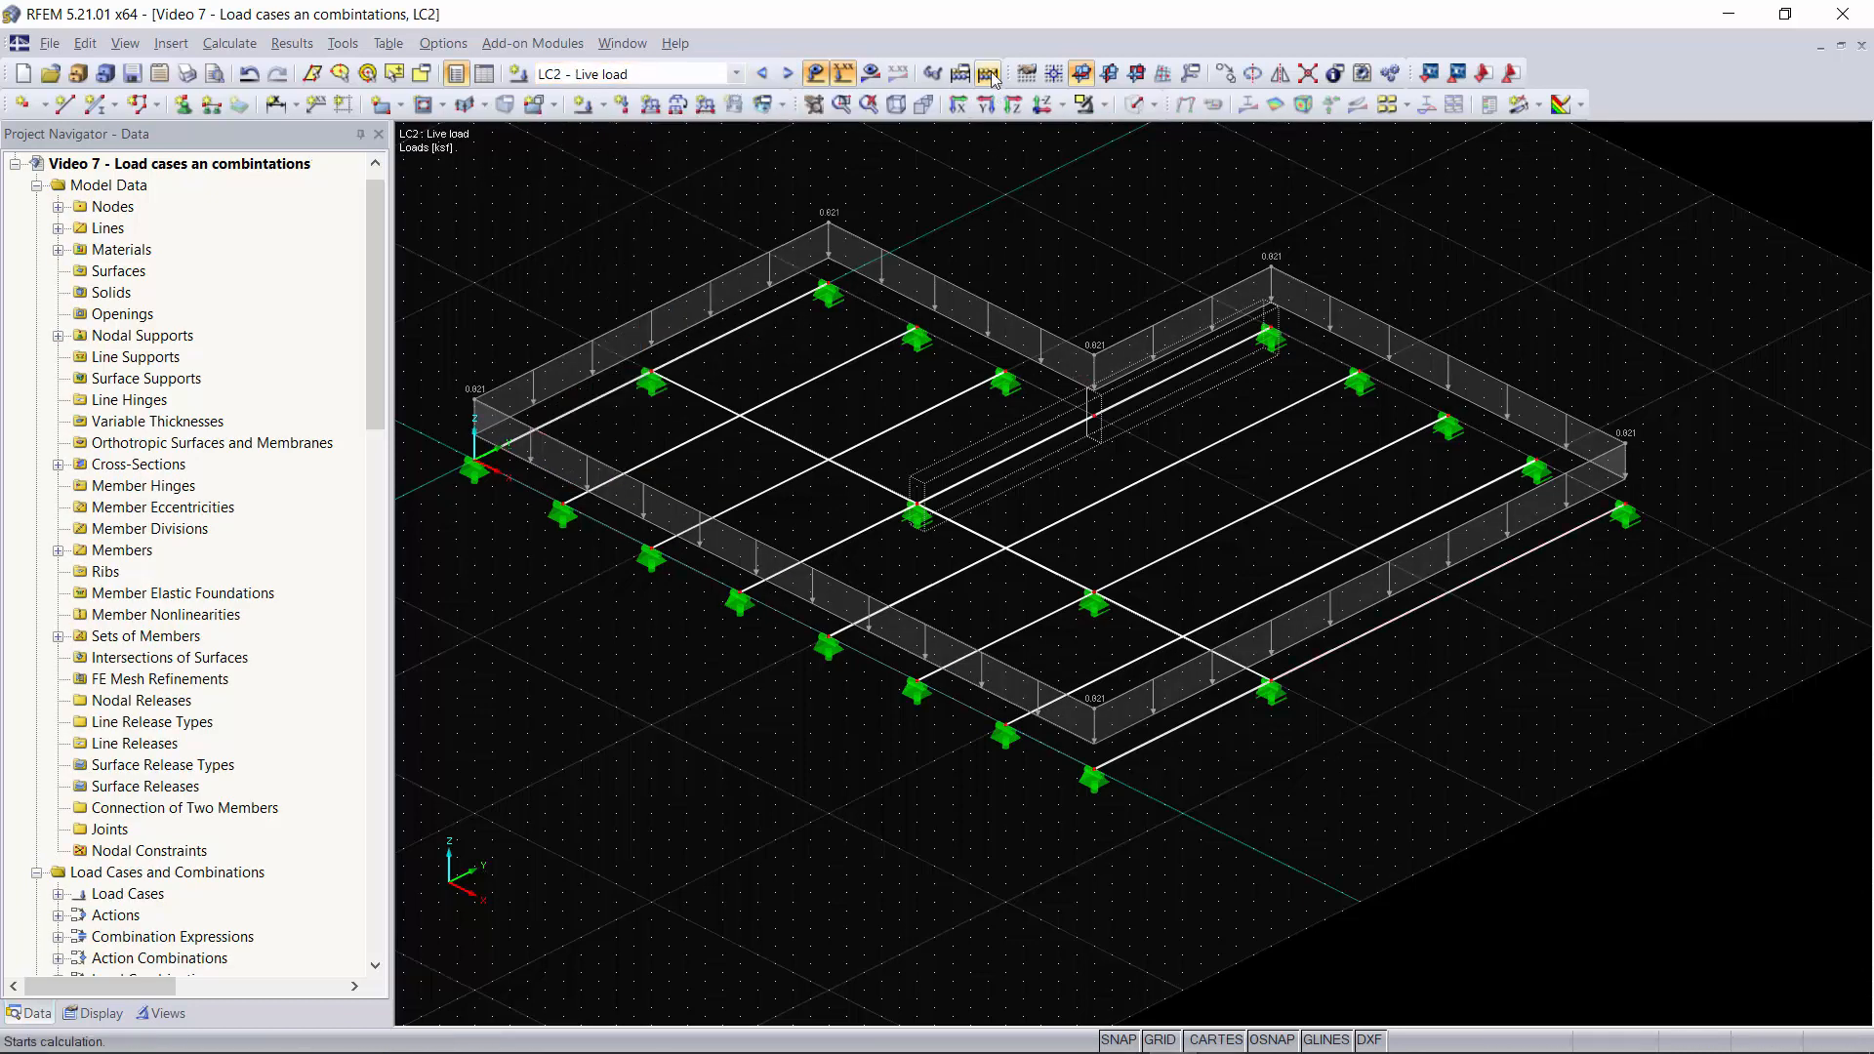
left_click(987, 74)
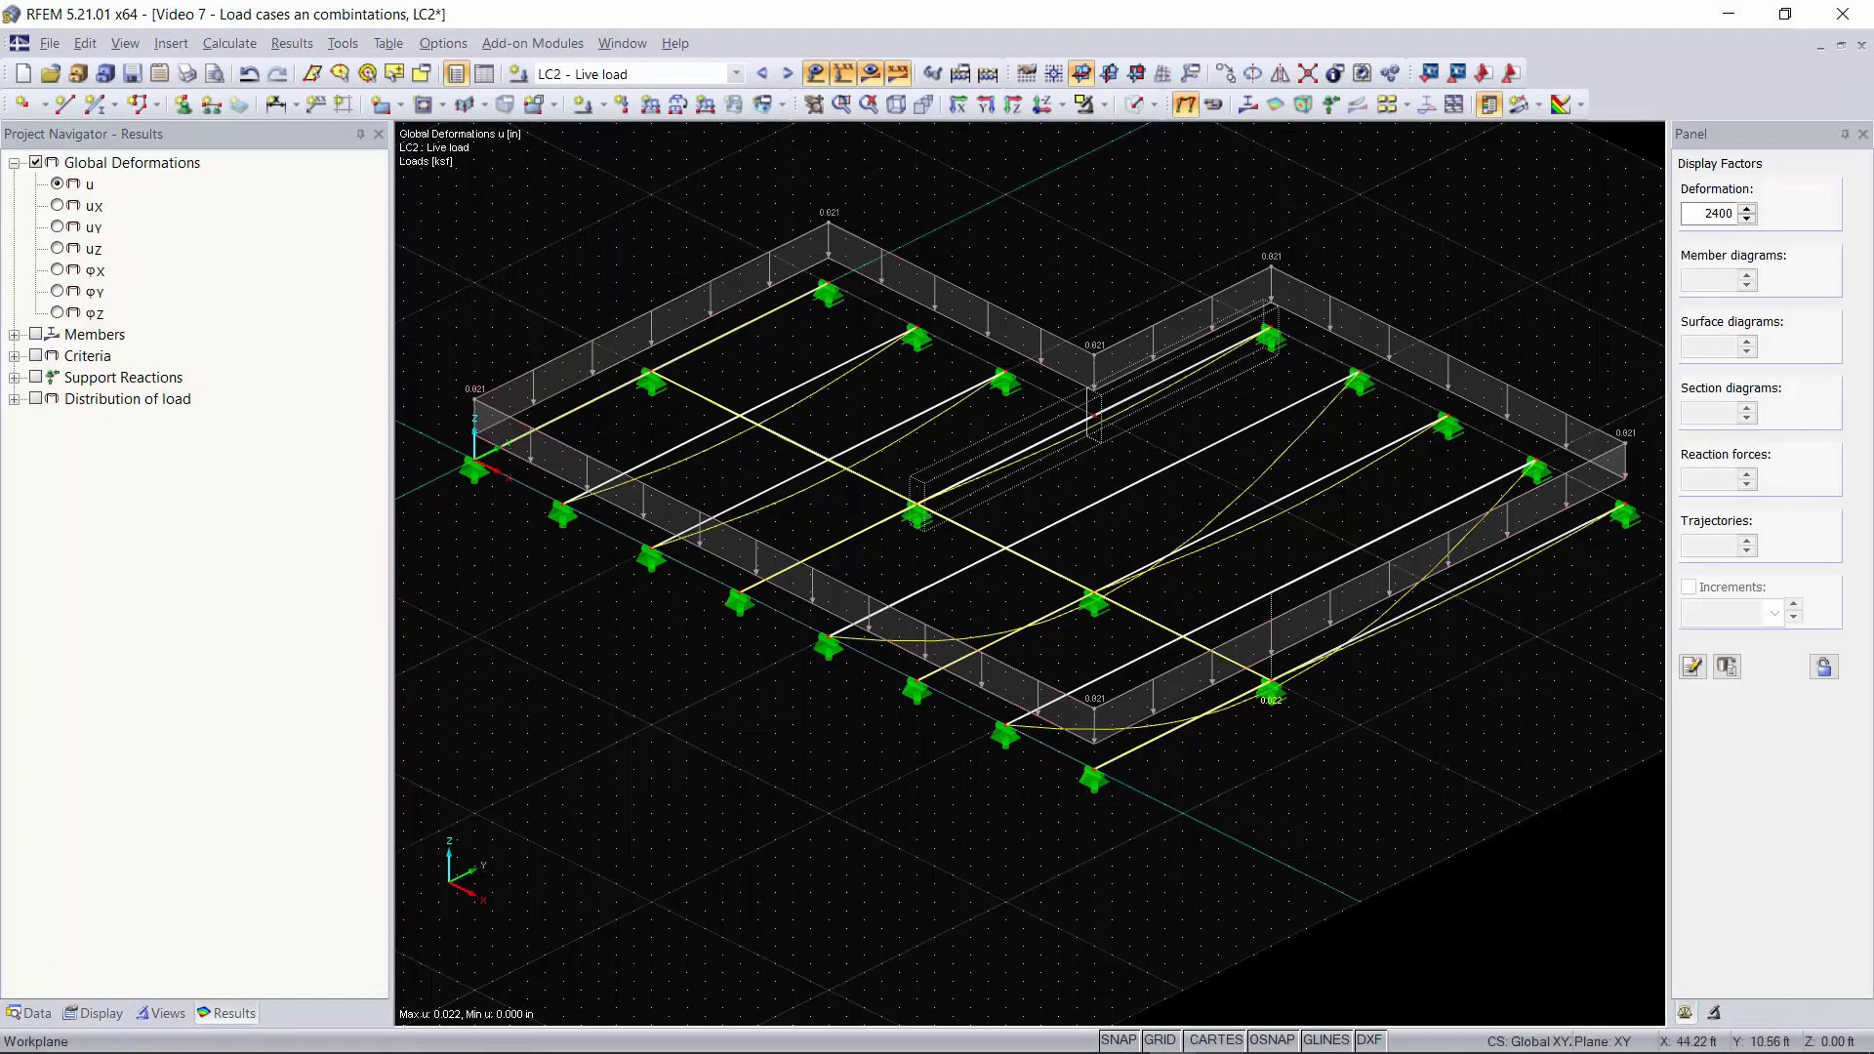
middle_click_drag(1444, 756, 961, 517, "ctrl")
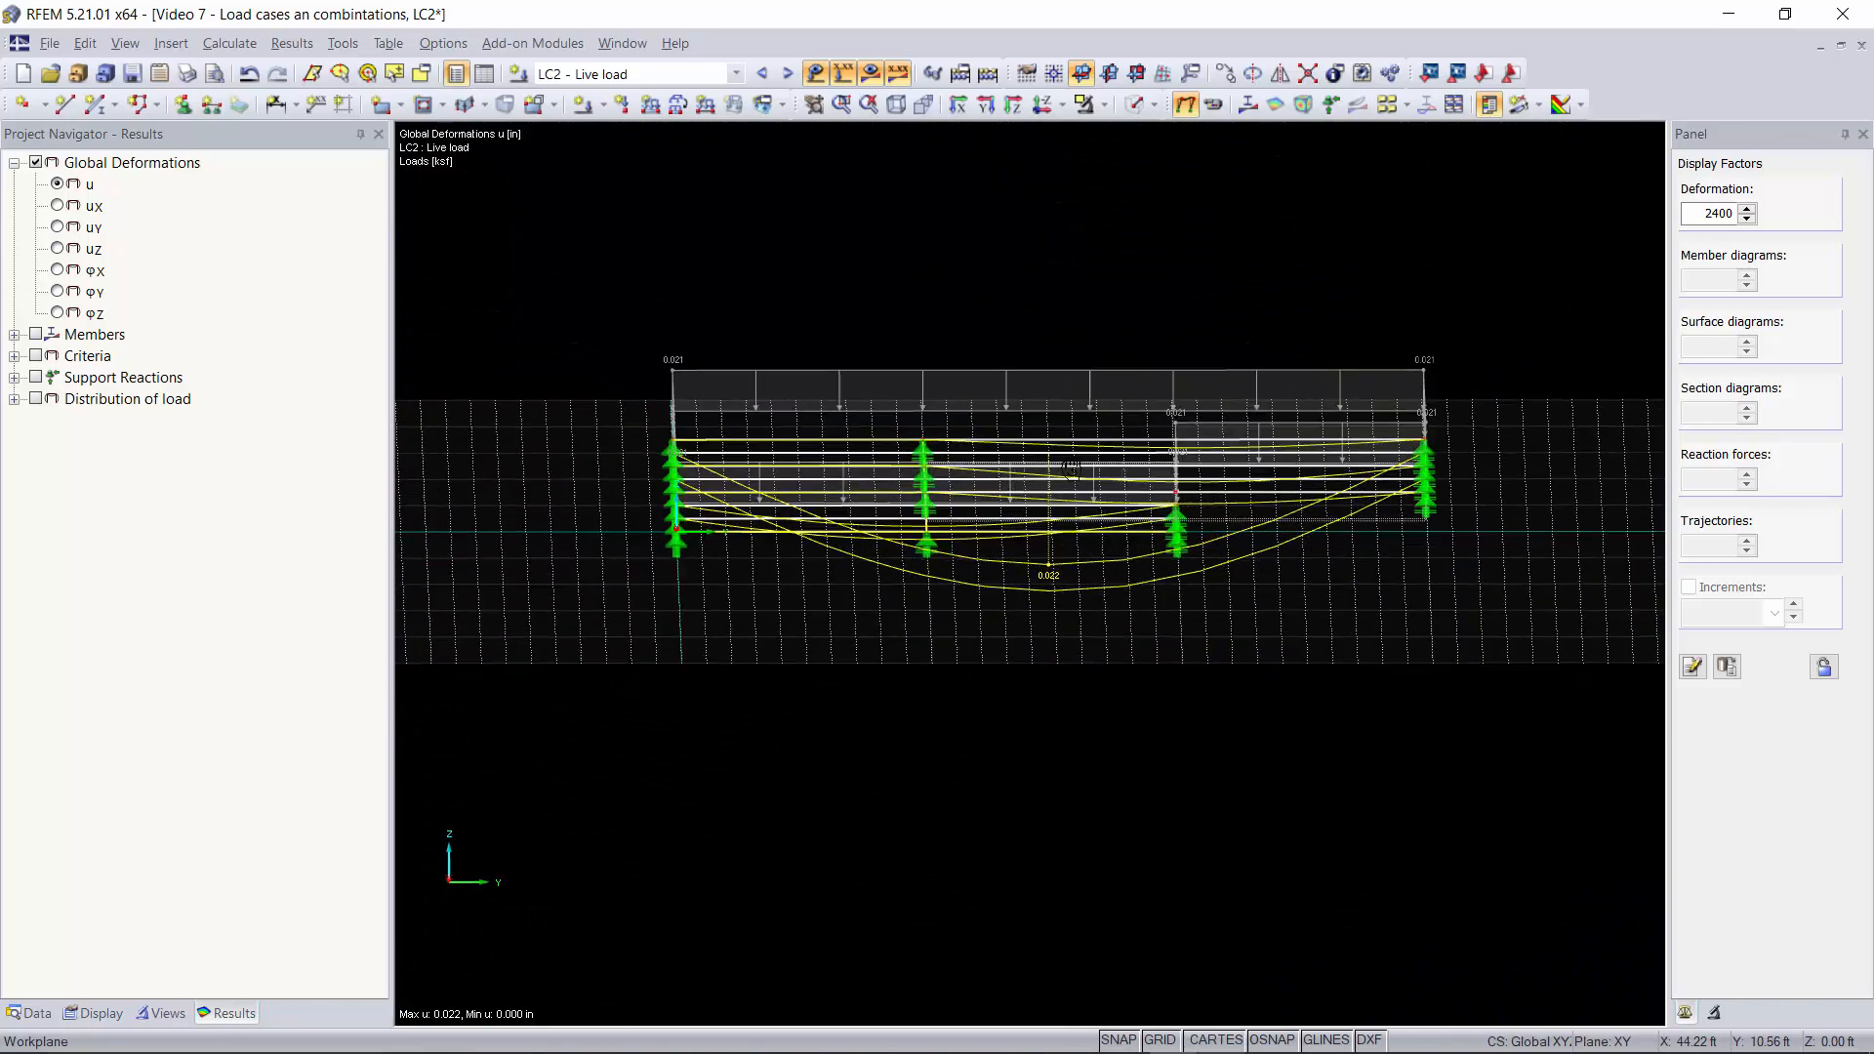
Step: Show the members' internal force results for LC2, examining the My diagrams and selecting the Vy shear force
left_click(13, 334)
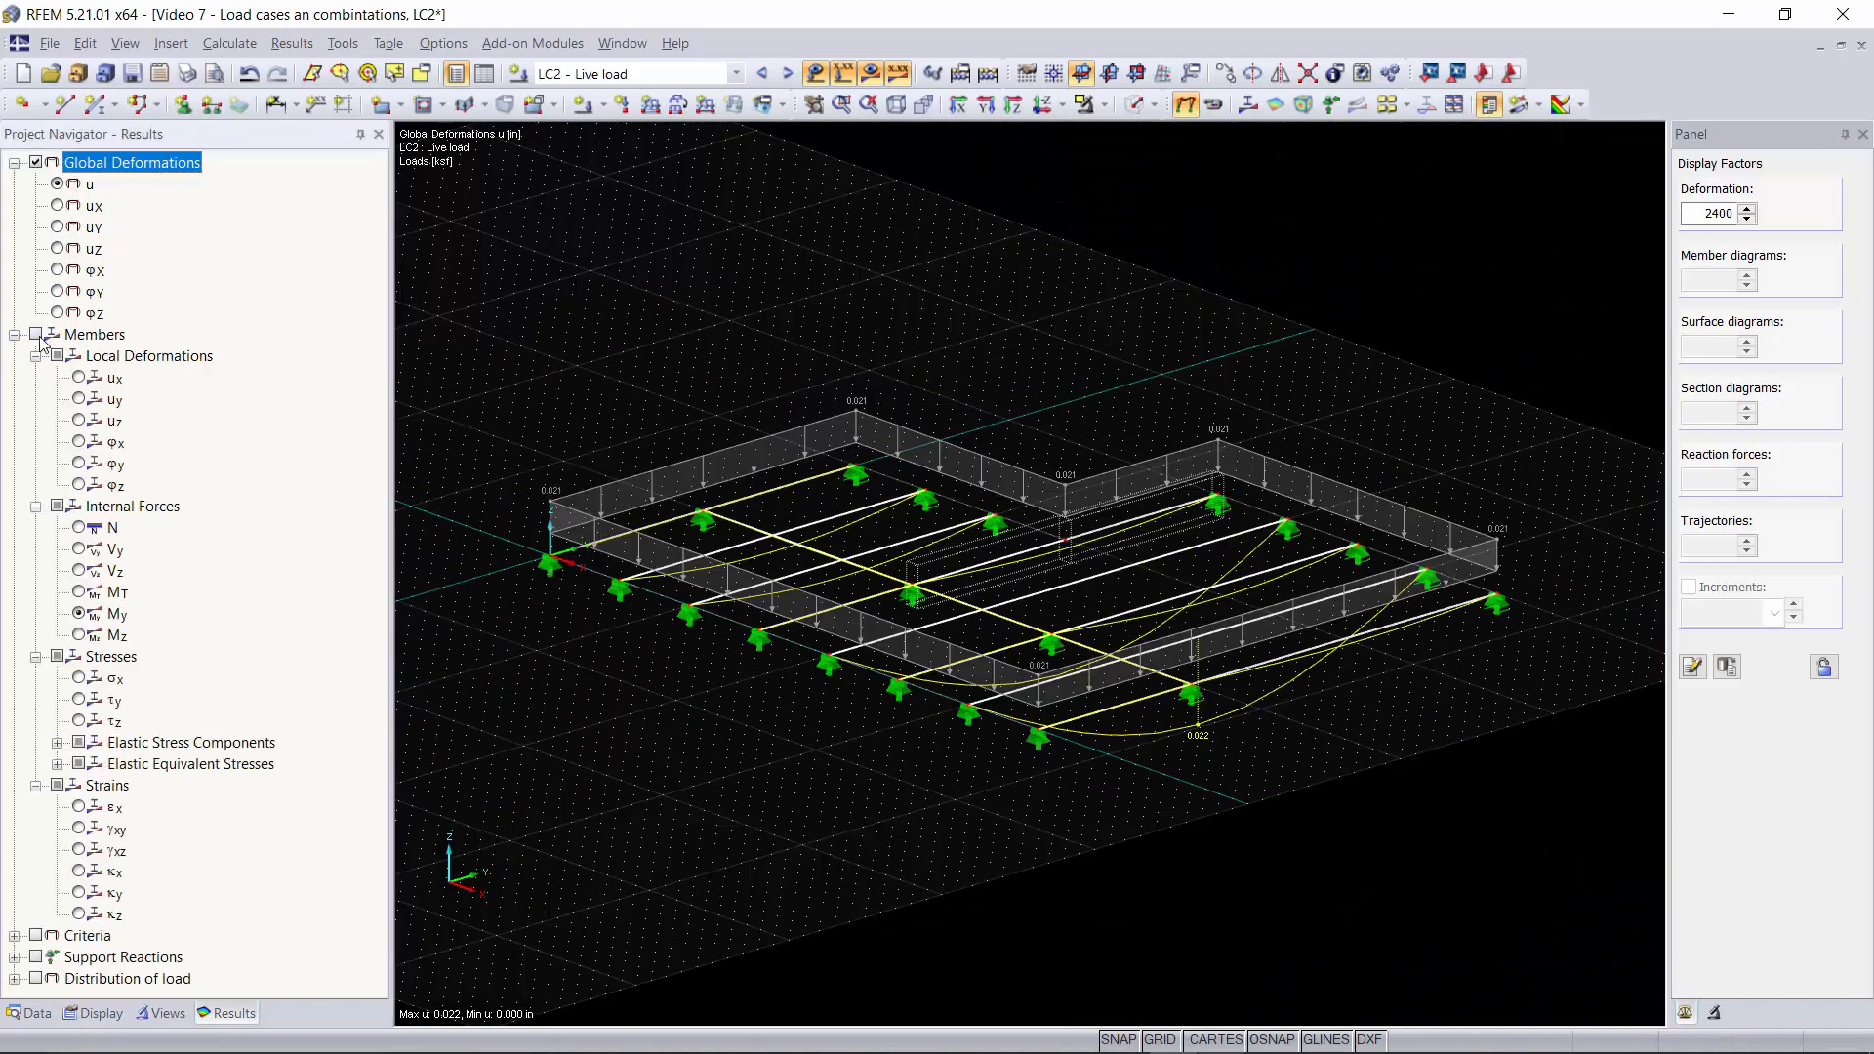
left_click(37, 334)
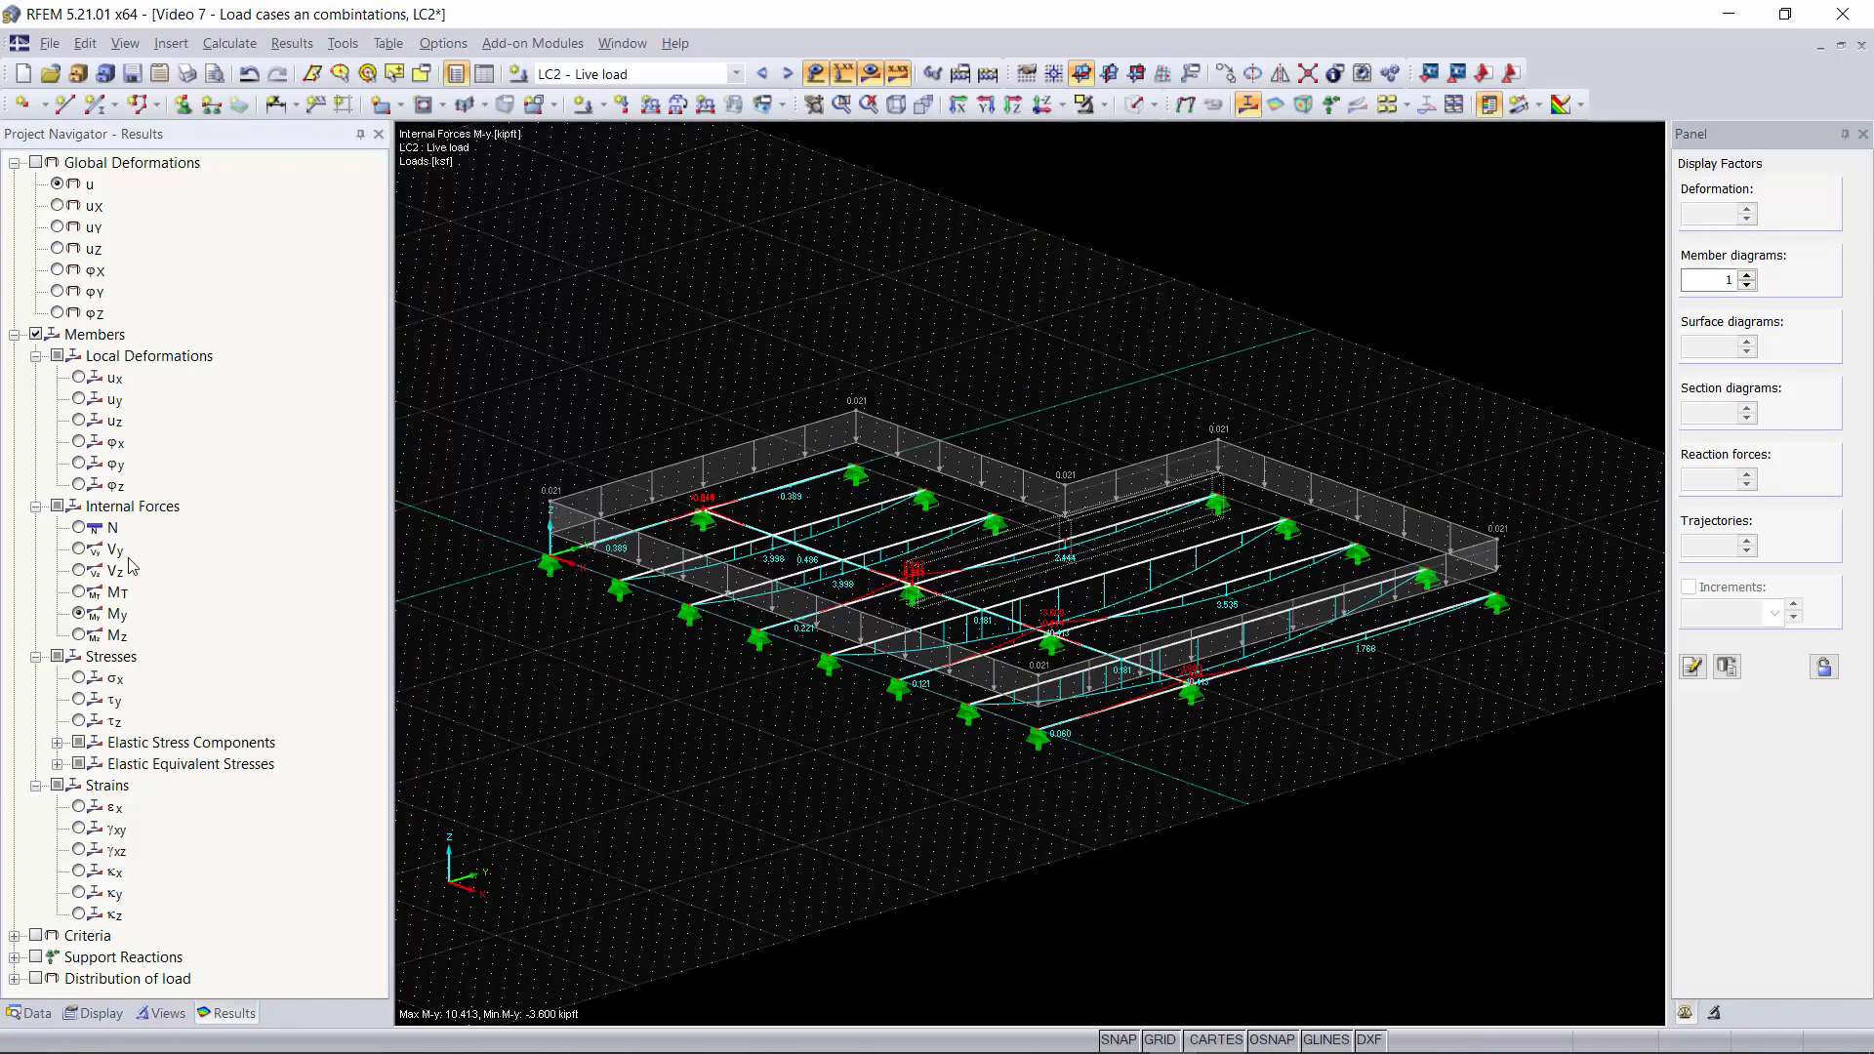
middle_click_drag(1104, 752, 946, 746, "ctrl")
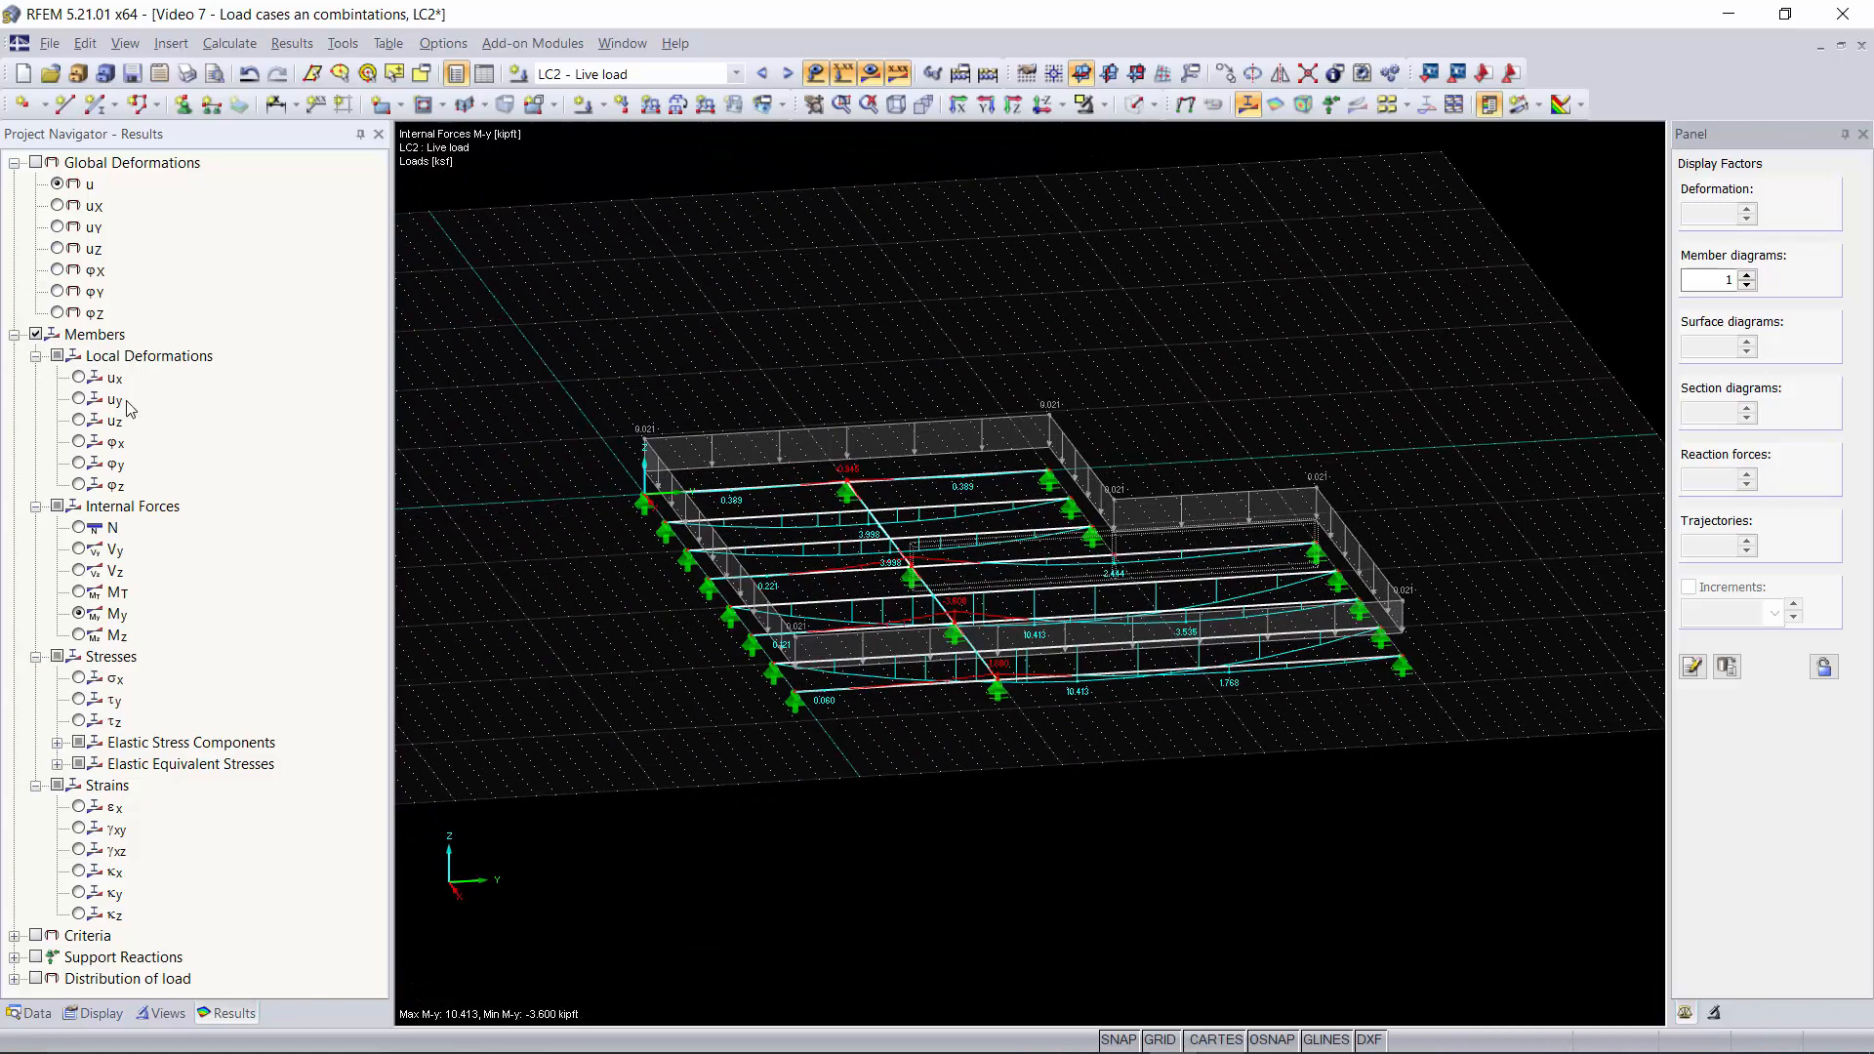
scroll(1074, 720, "up", 5)
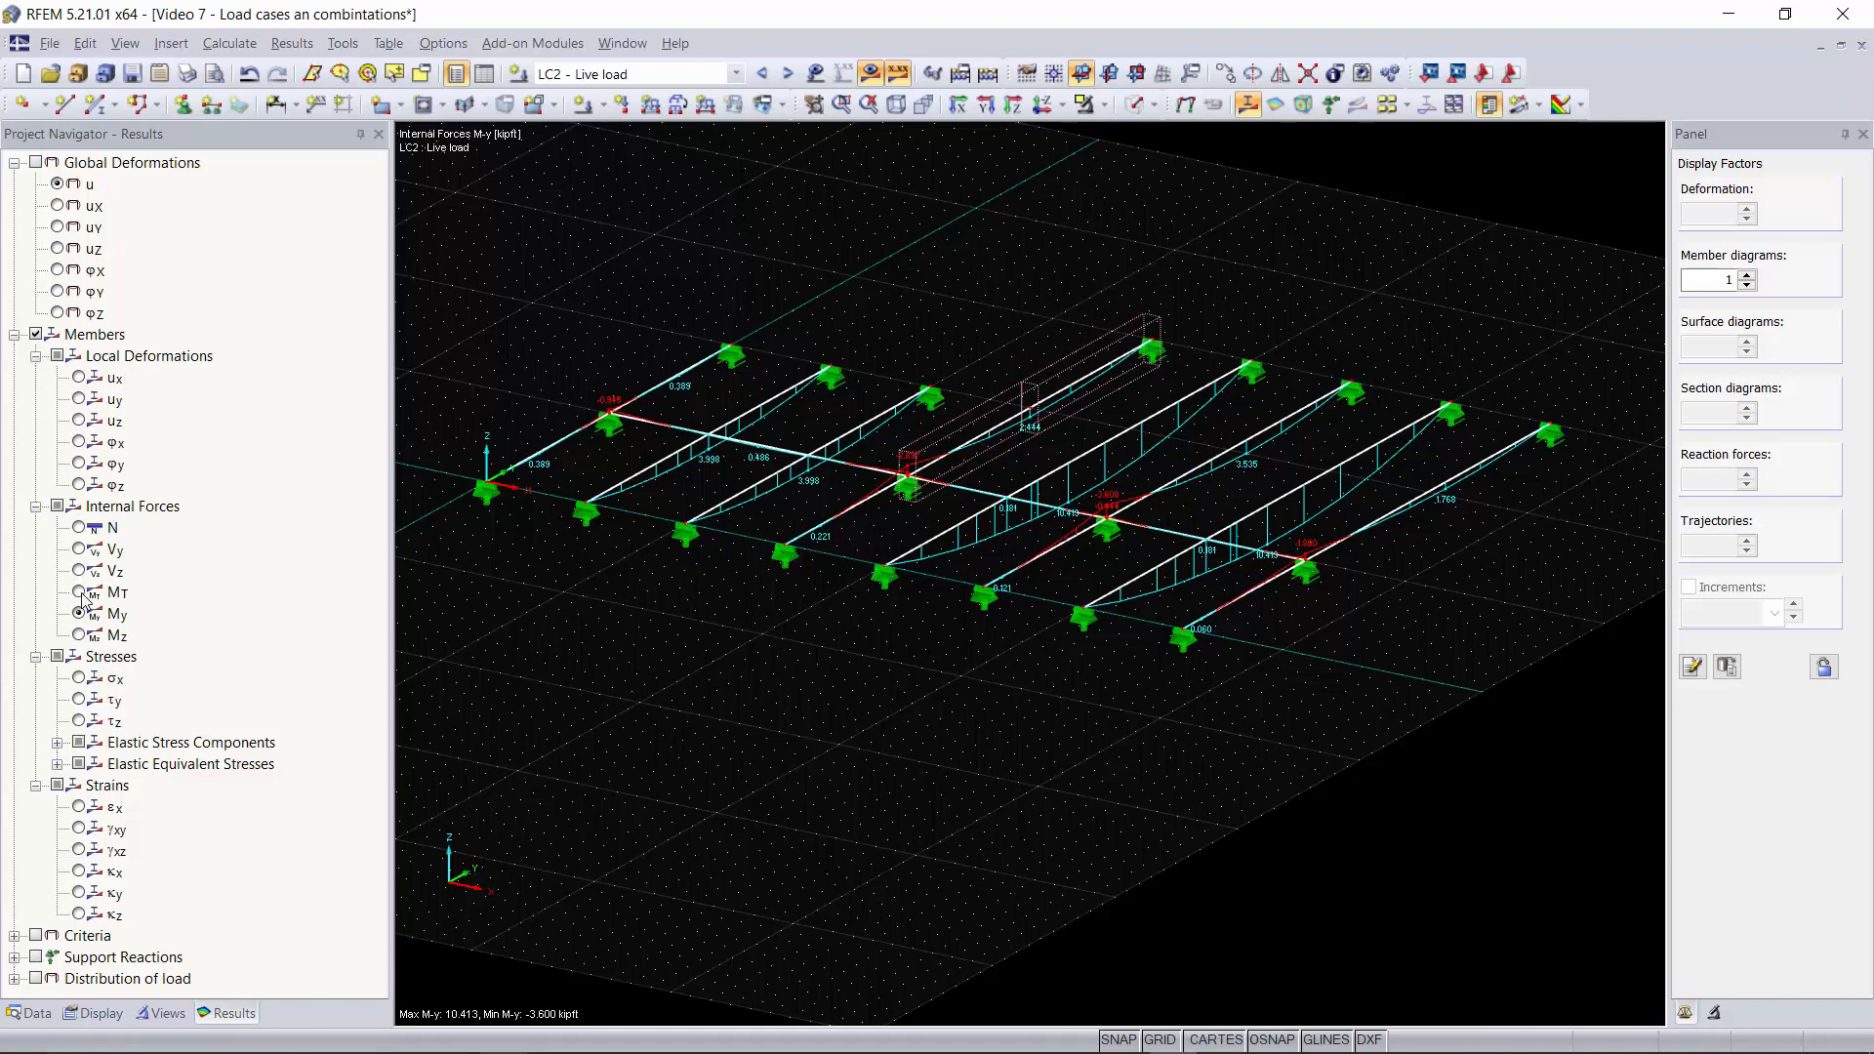
left_click(97, 552)
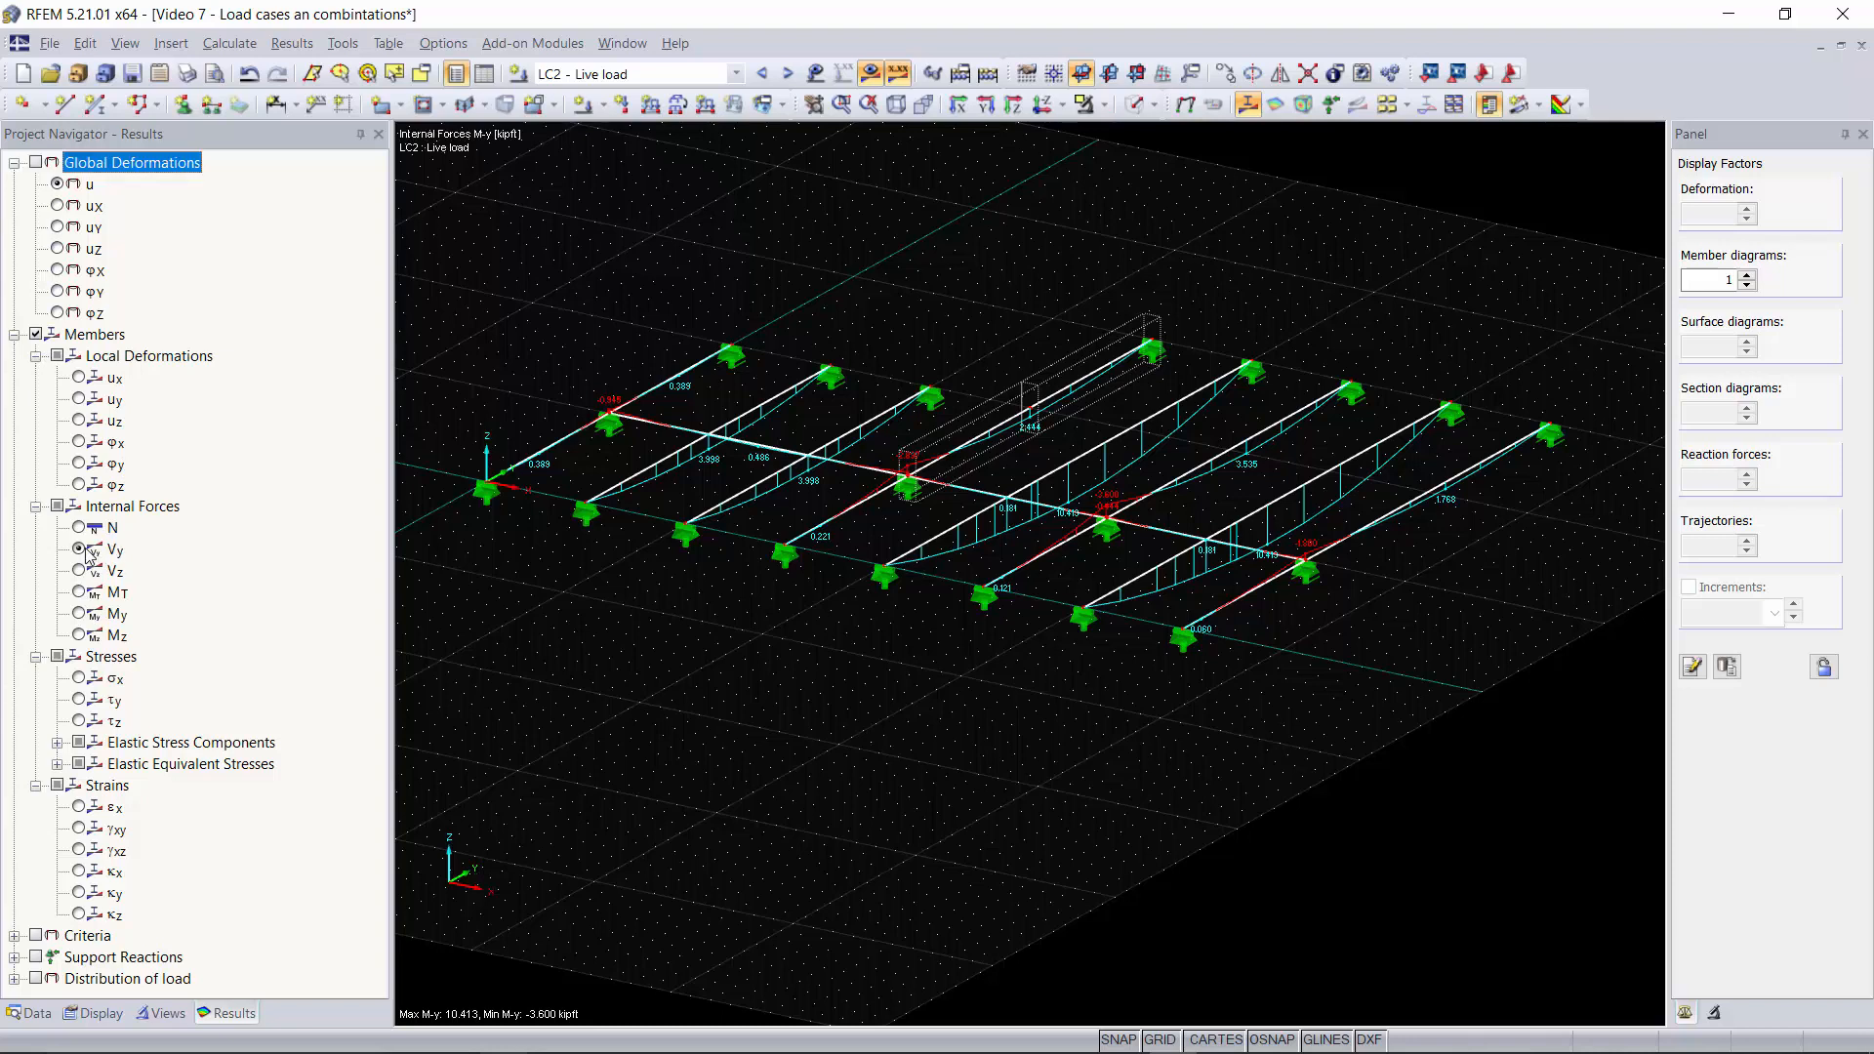
Step: Show the global deformations u again and step through the load combinations from CO1 - 1.4D through CO7 - 1.2D + L + W + 0.5S
left_click(33, 161)
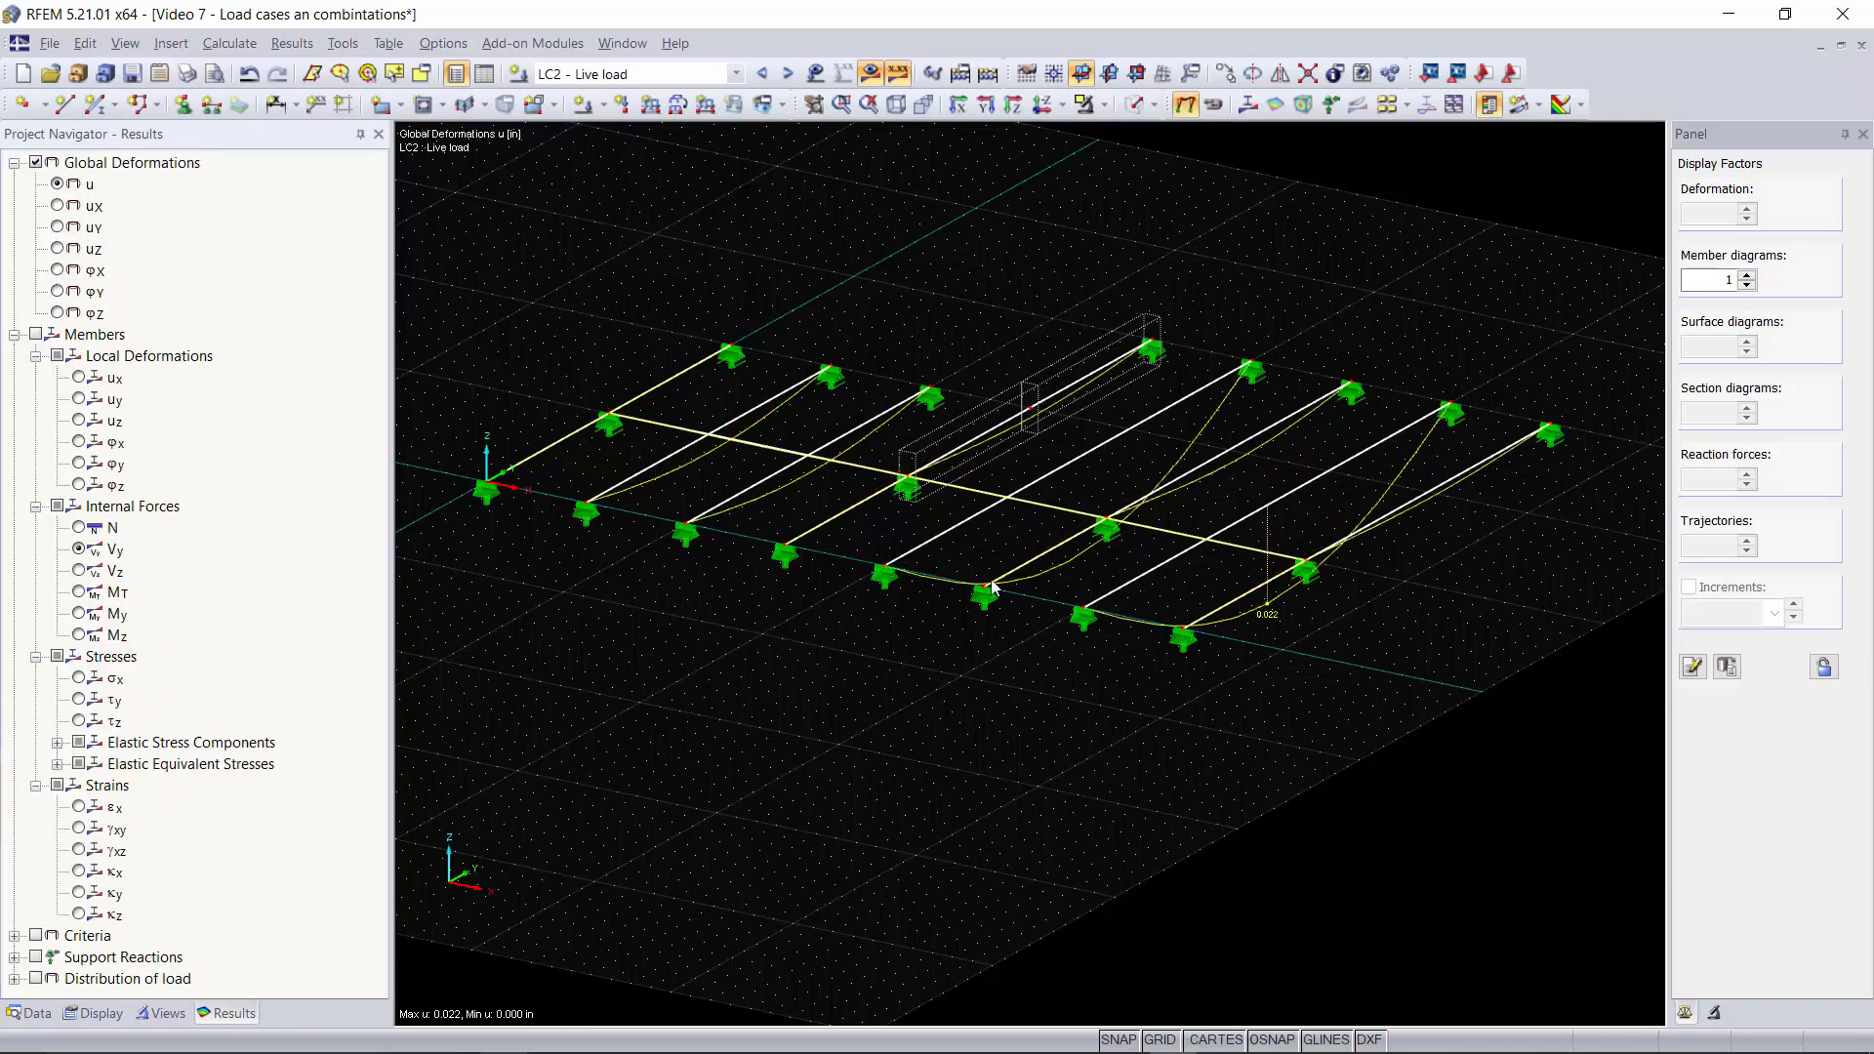
left_click(786, 75)
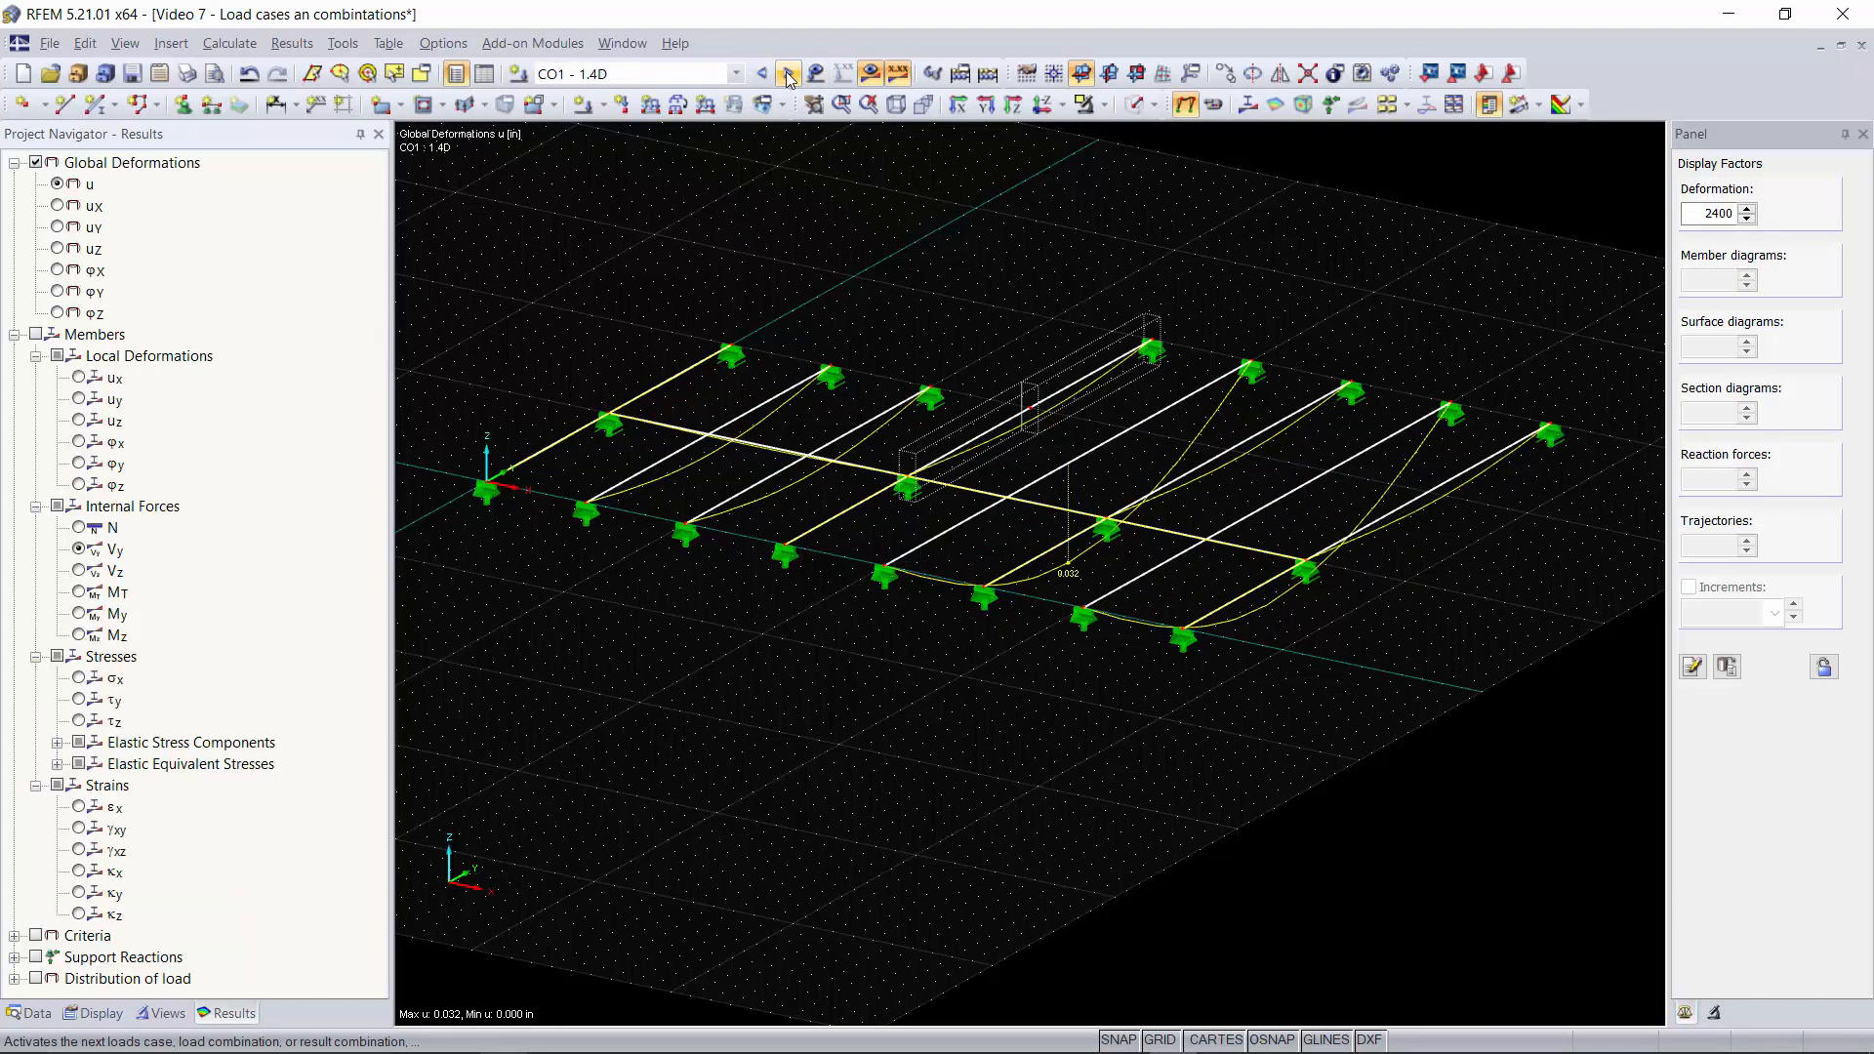
left_click(787, 75)
left_click(787, 75)
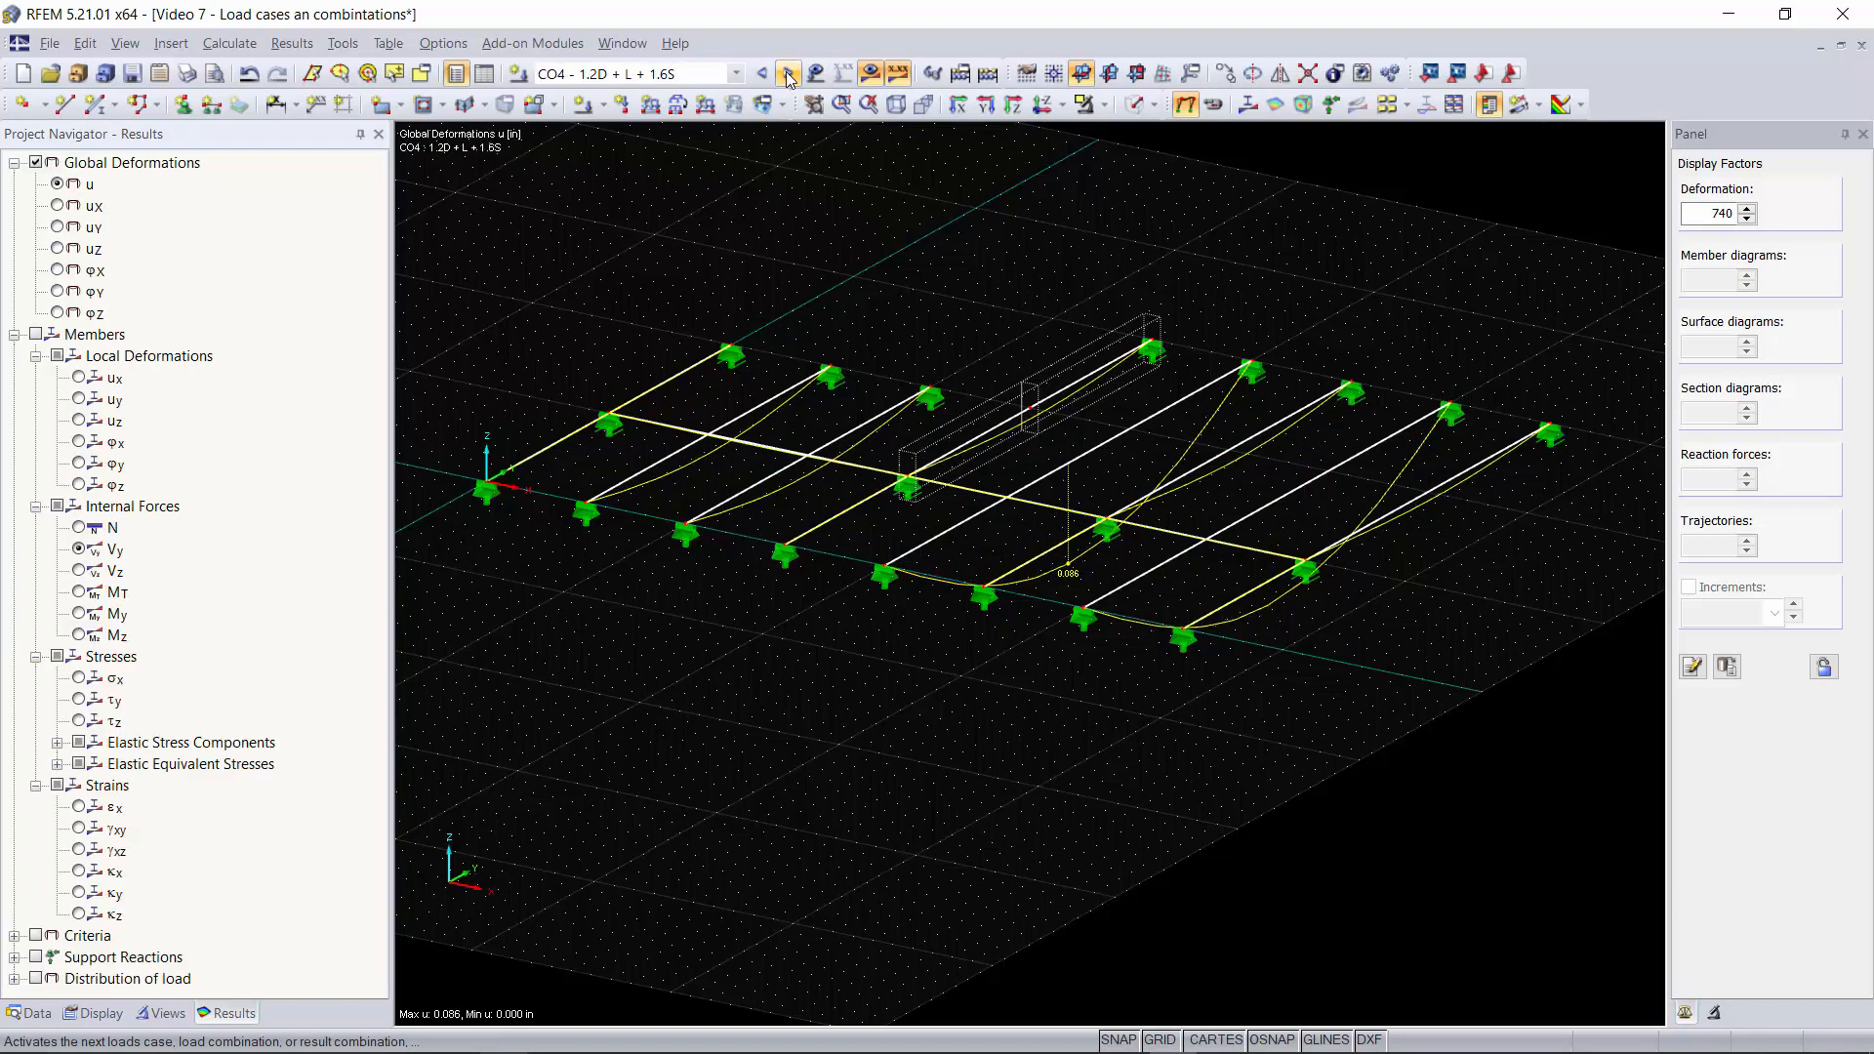
left_click(789, 75)
left_click(788, 75)
left_click(789, 76)
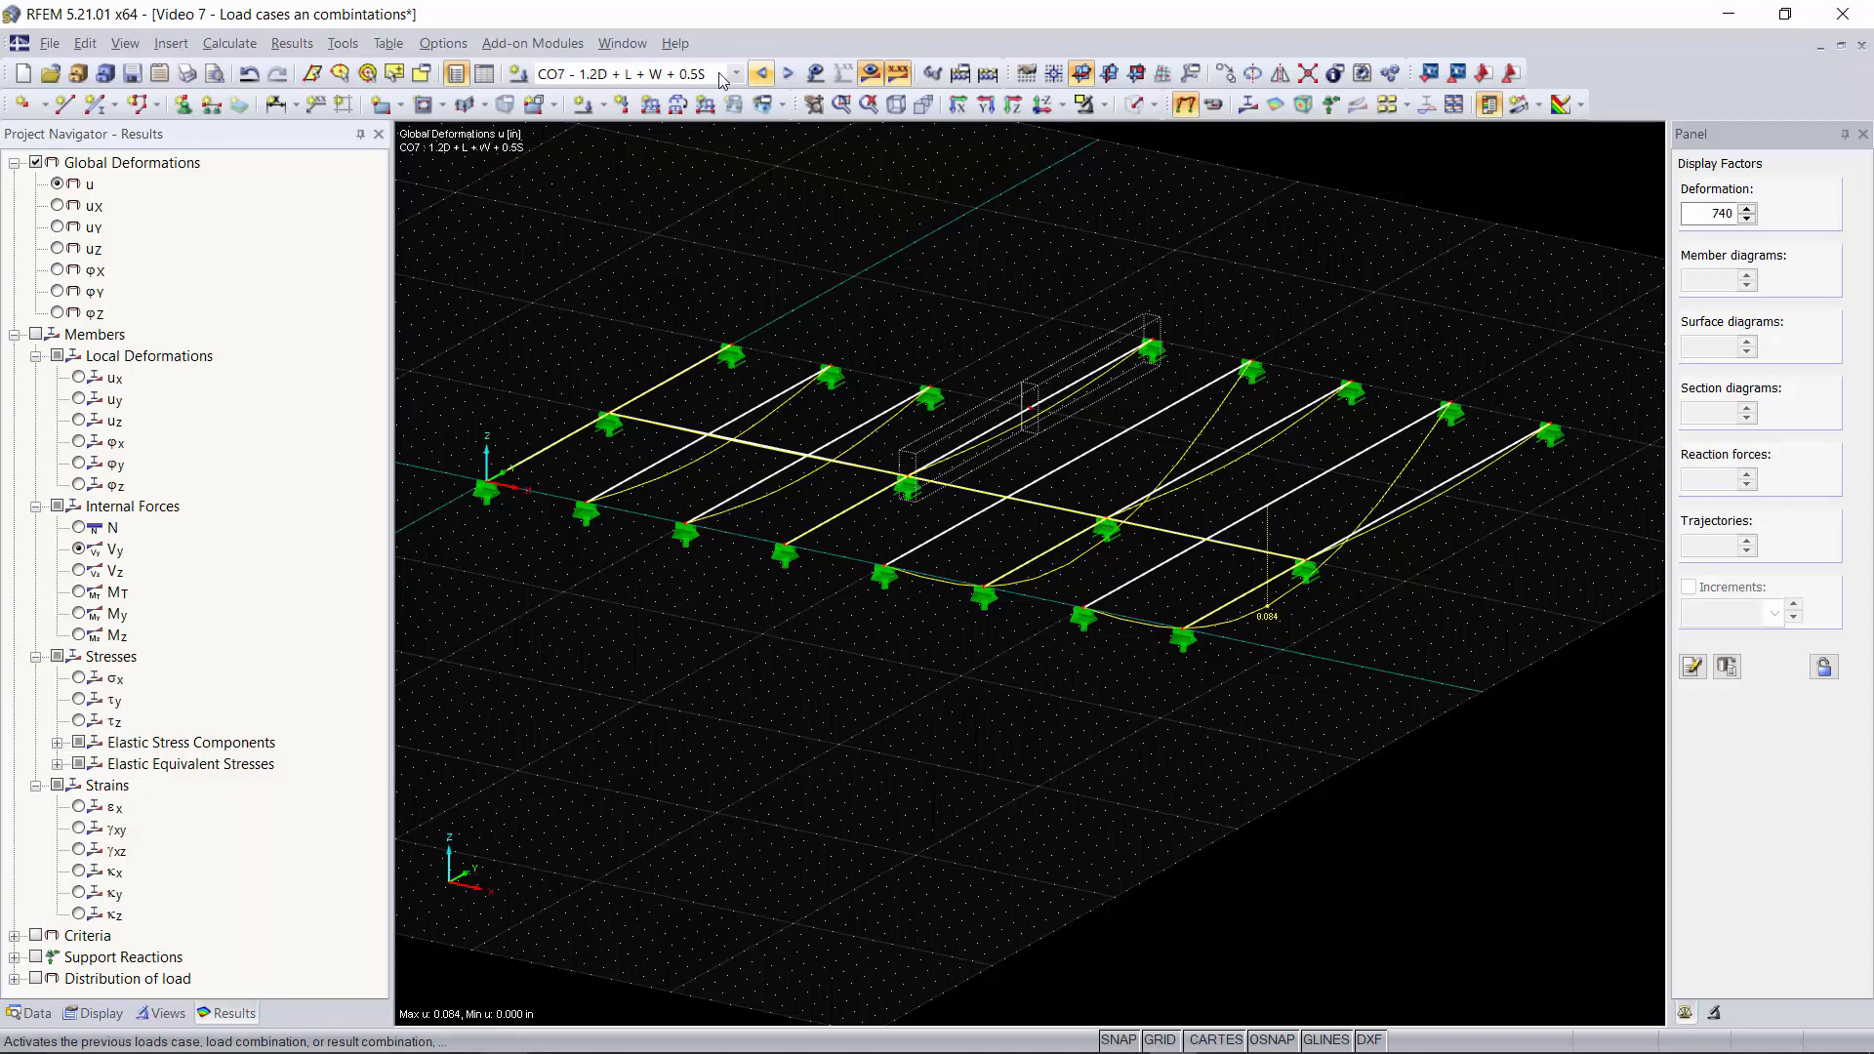
Step: Activate result combination RC1 - CO1/p or to CO11 and examine its enveloped deformations from the side and in 3D
left_click(736, 73)
left_click(617, 469)
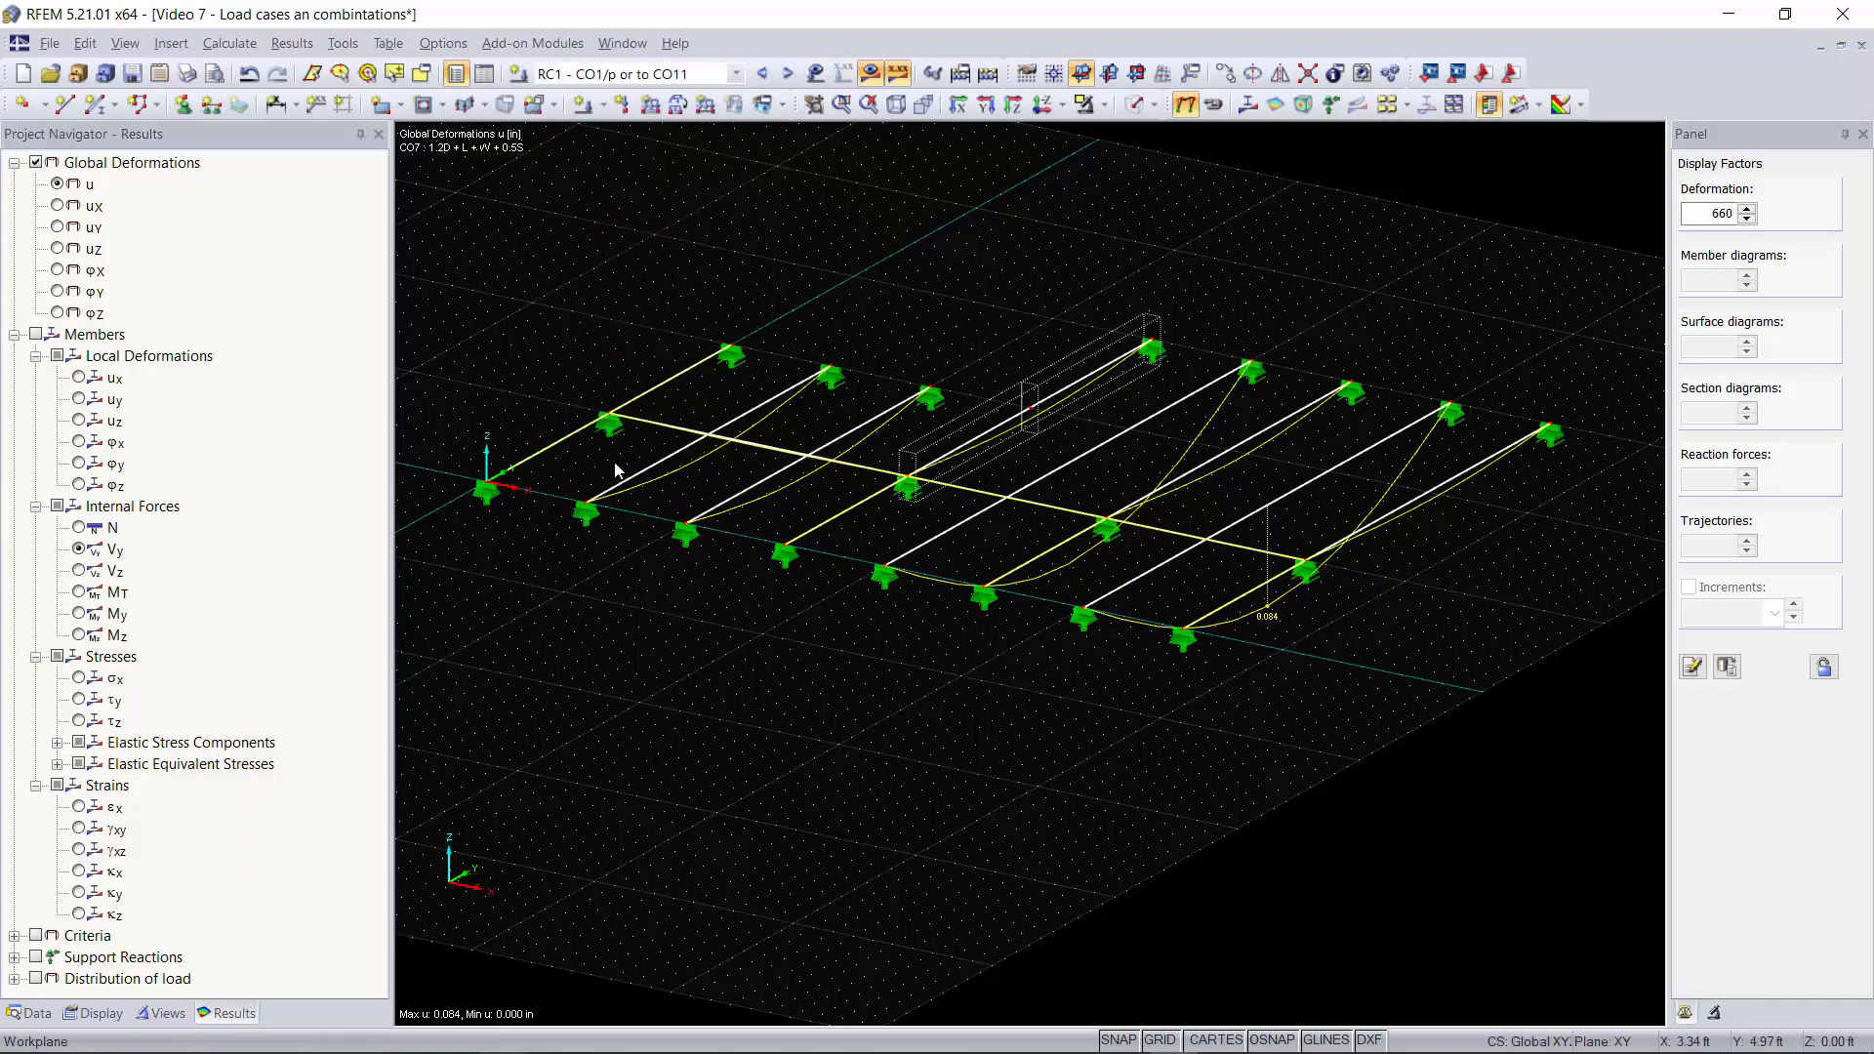
middle_click_drag(1401, 694, 1051, 532, "ctrl")
scroll(1038, 547, "up", 3)
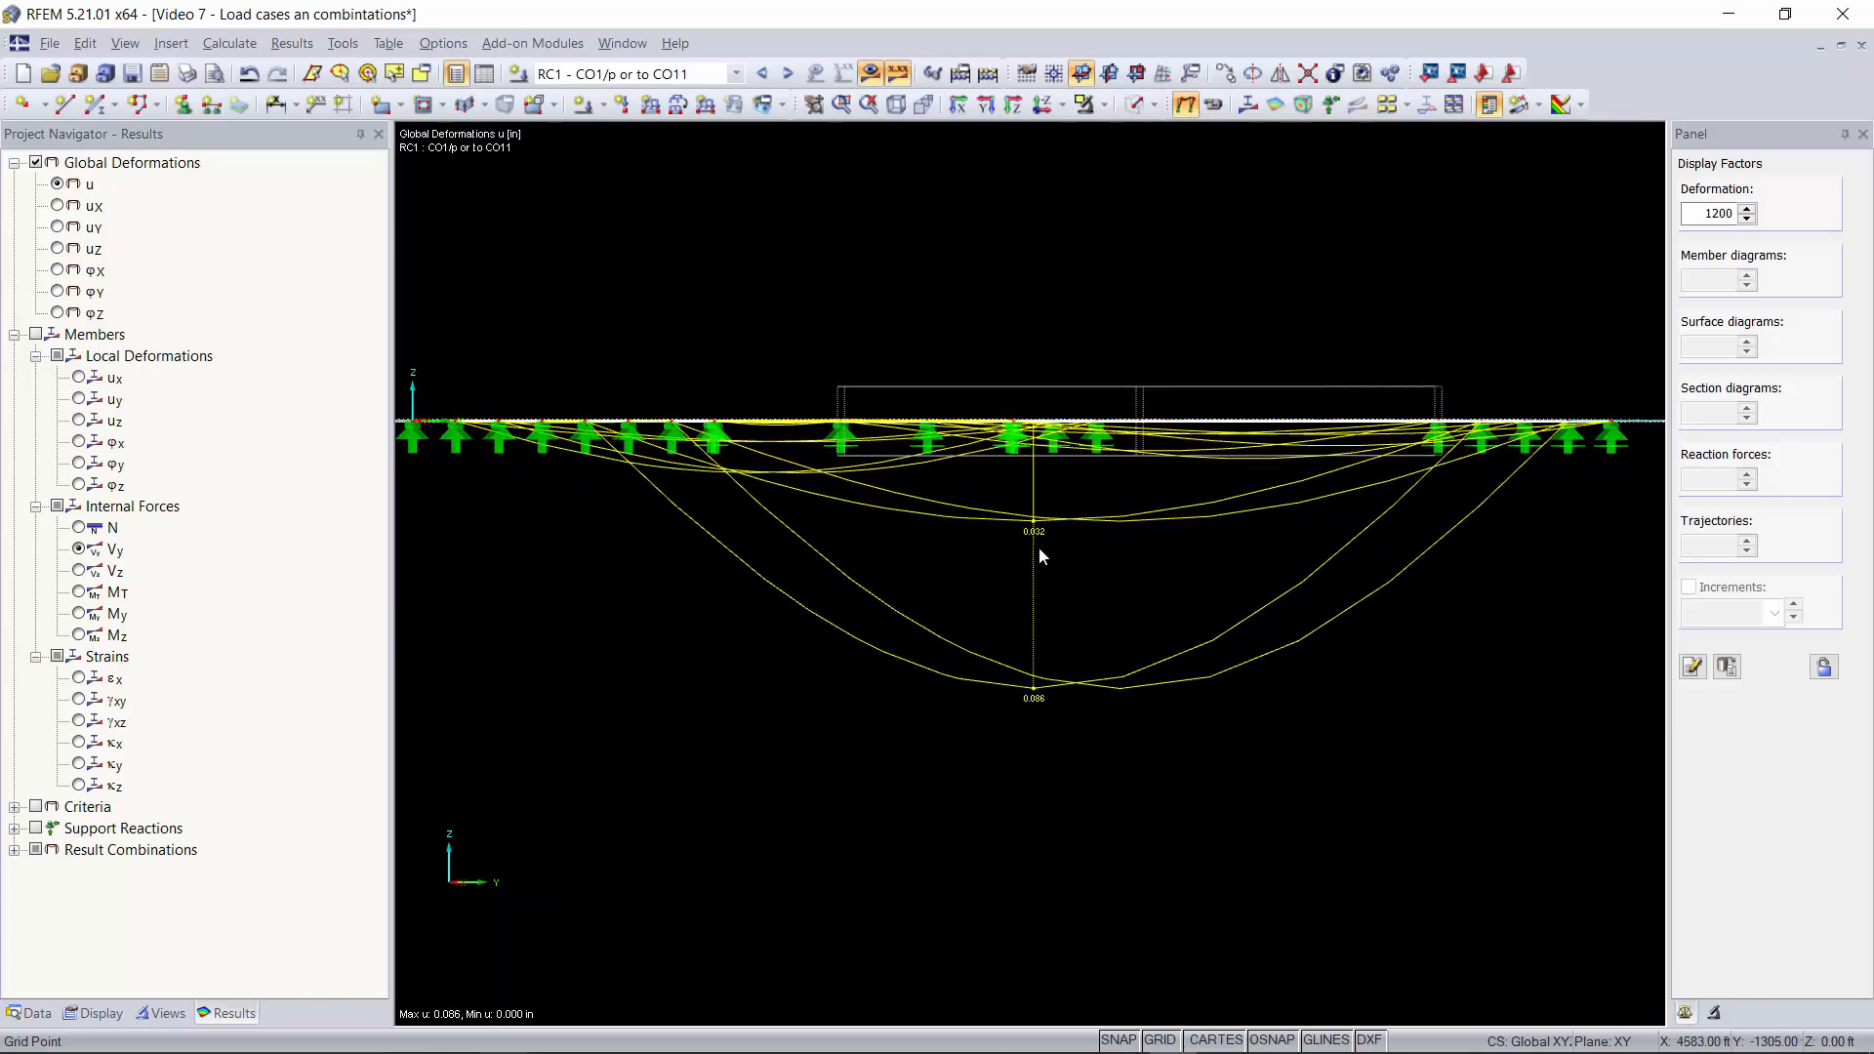
middle_click_drag(1032, 774, 795, 720, "ctrl")
right_click(1137, 853)
left_click(1067, 757)
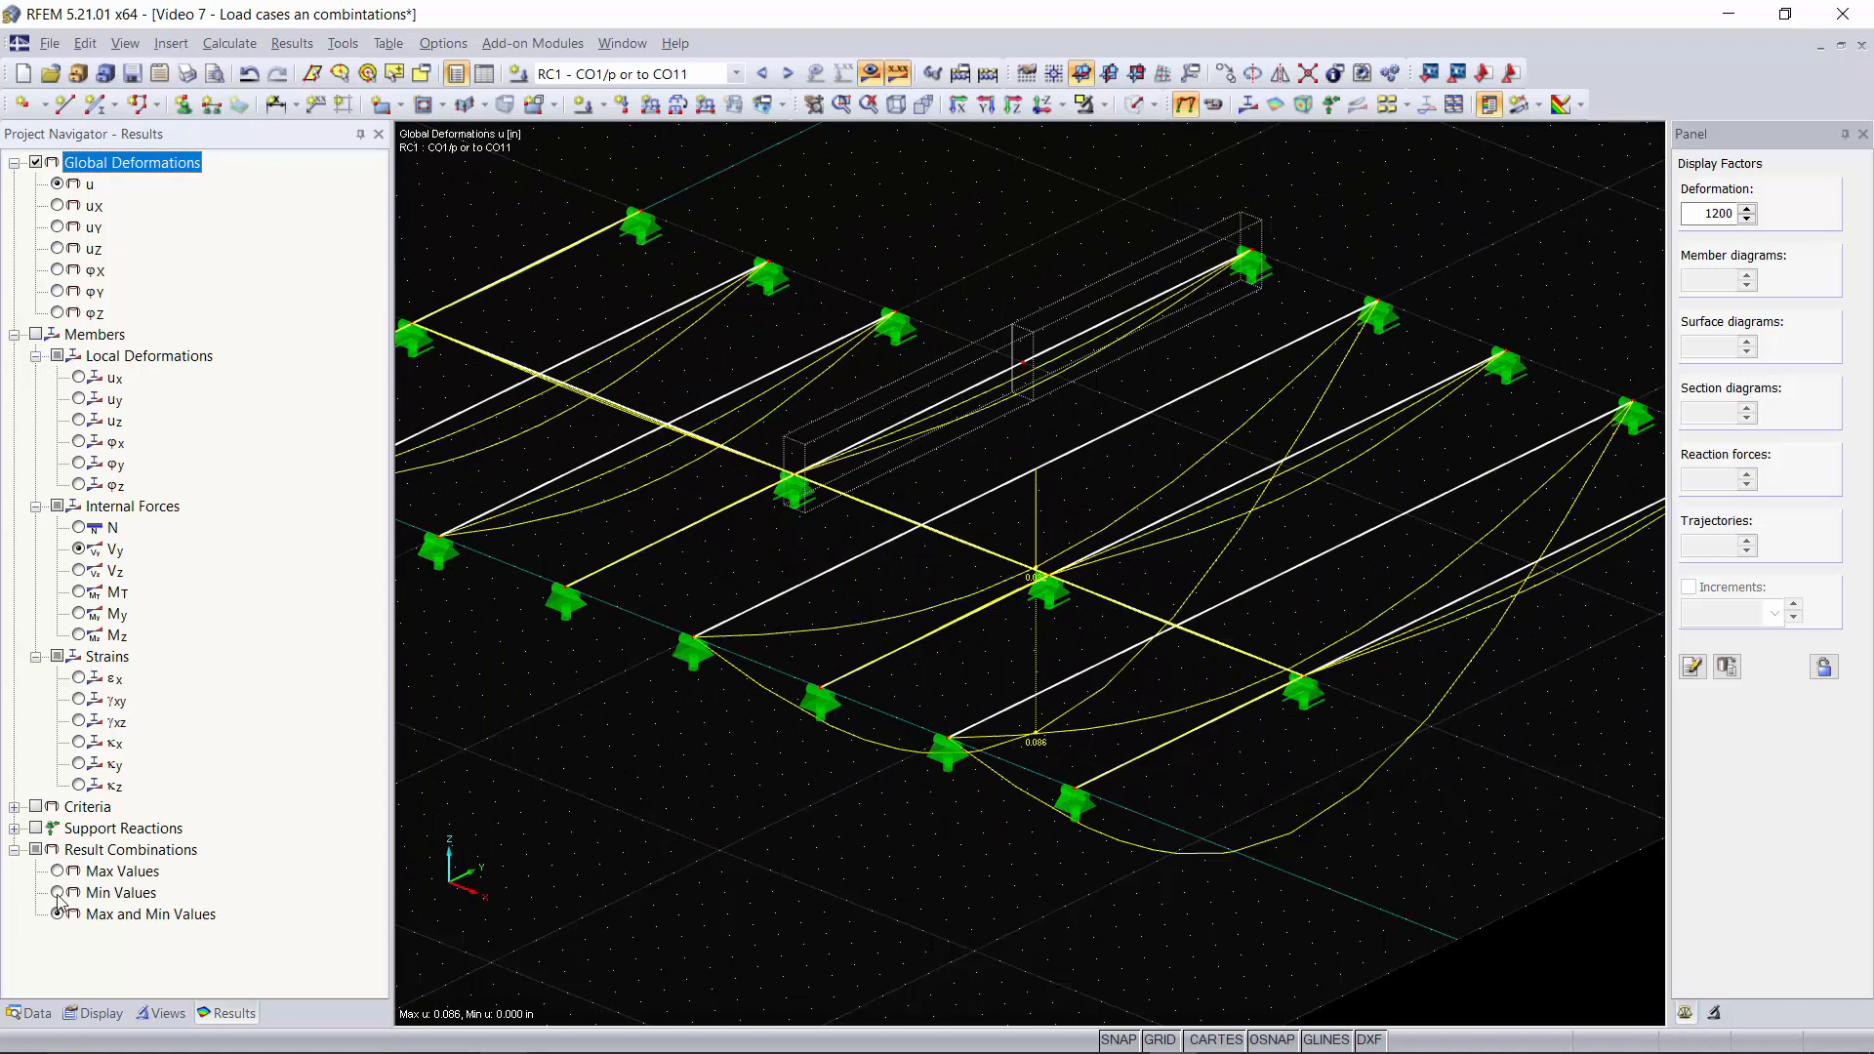
Step: Compare the Max Values and Min Values of the result combination, leaving Min Values displayed
left_click(58, 893)
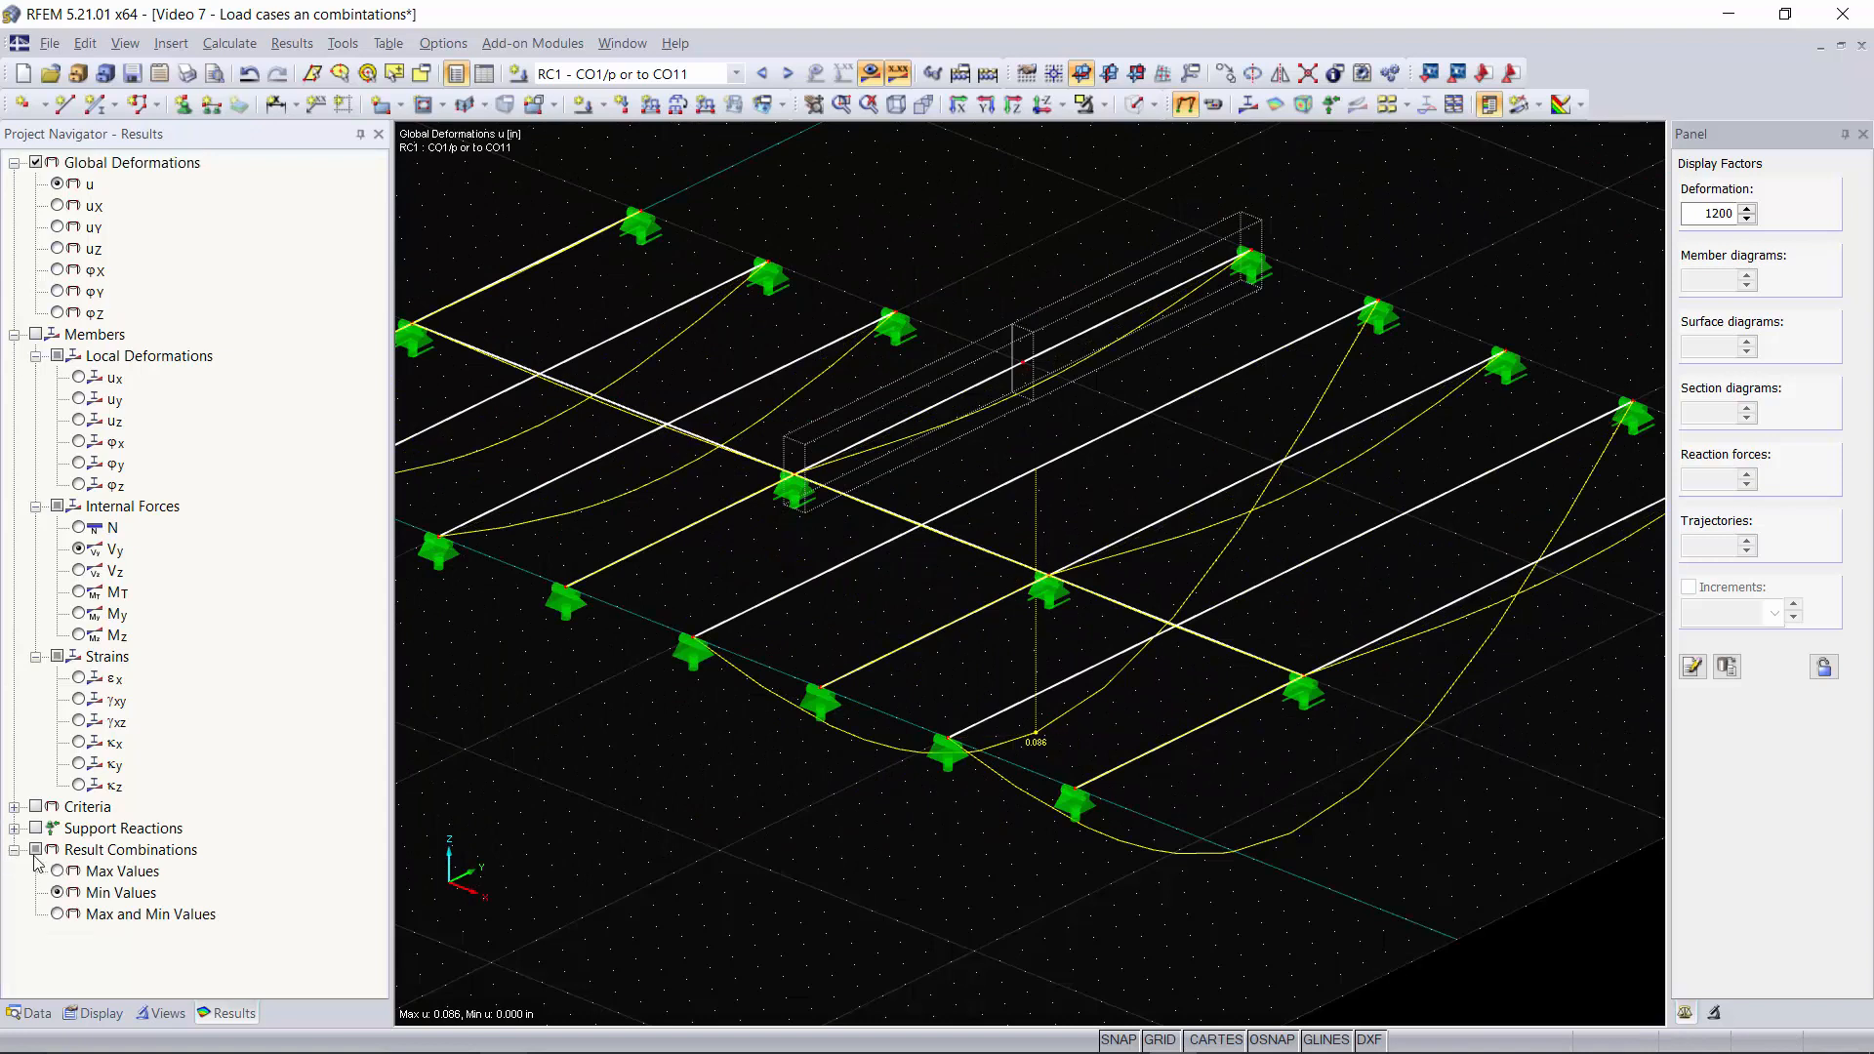
left_click(56, 872)
left_click(58, 893)
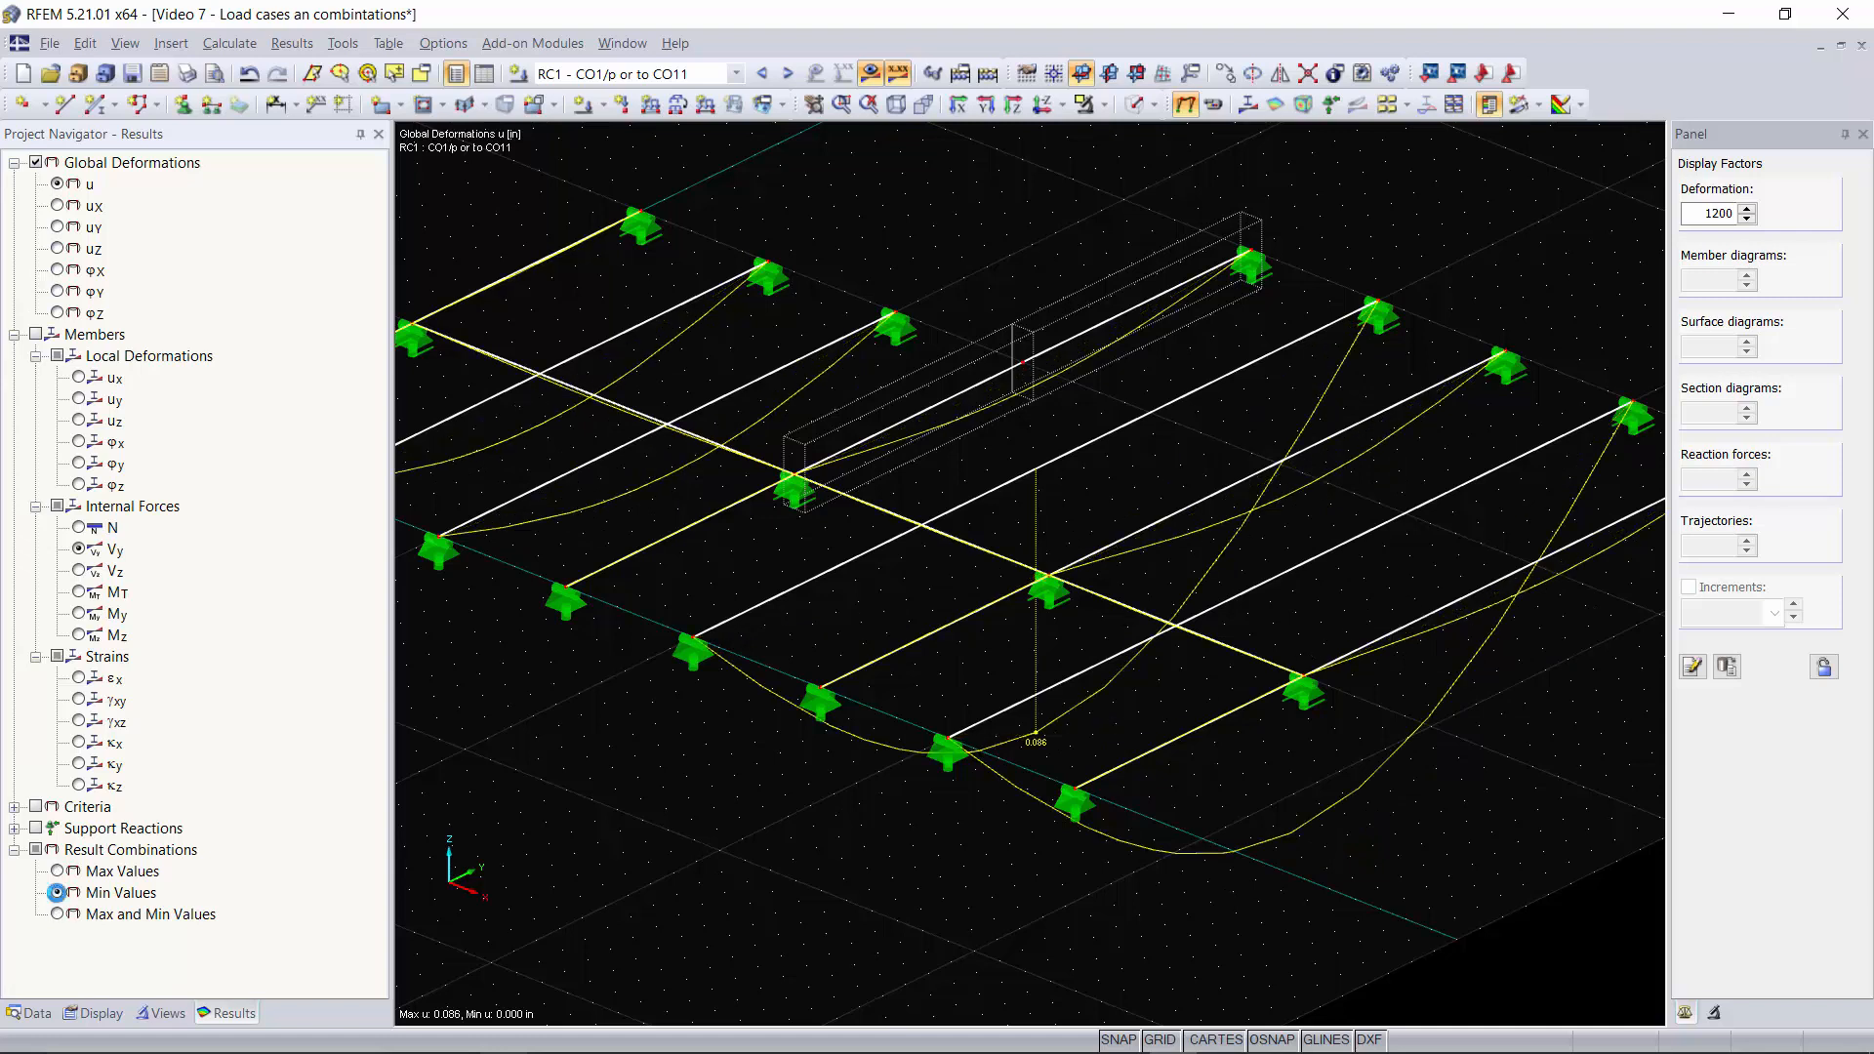